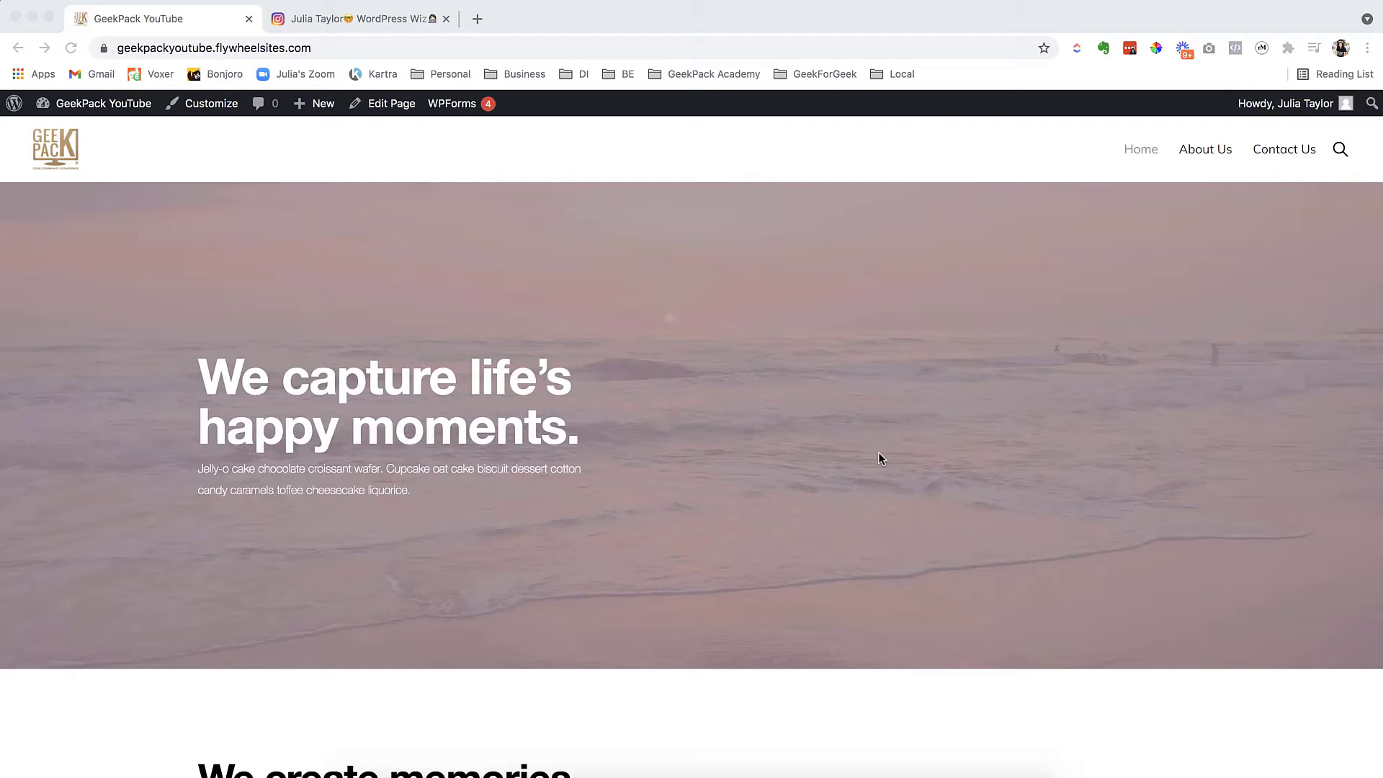
# - Look over the Instagram profile in the other browser tab and return to the website
pyautogui.click(346, 22)
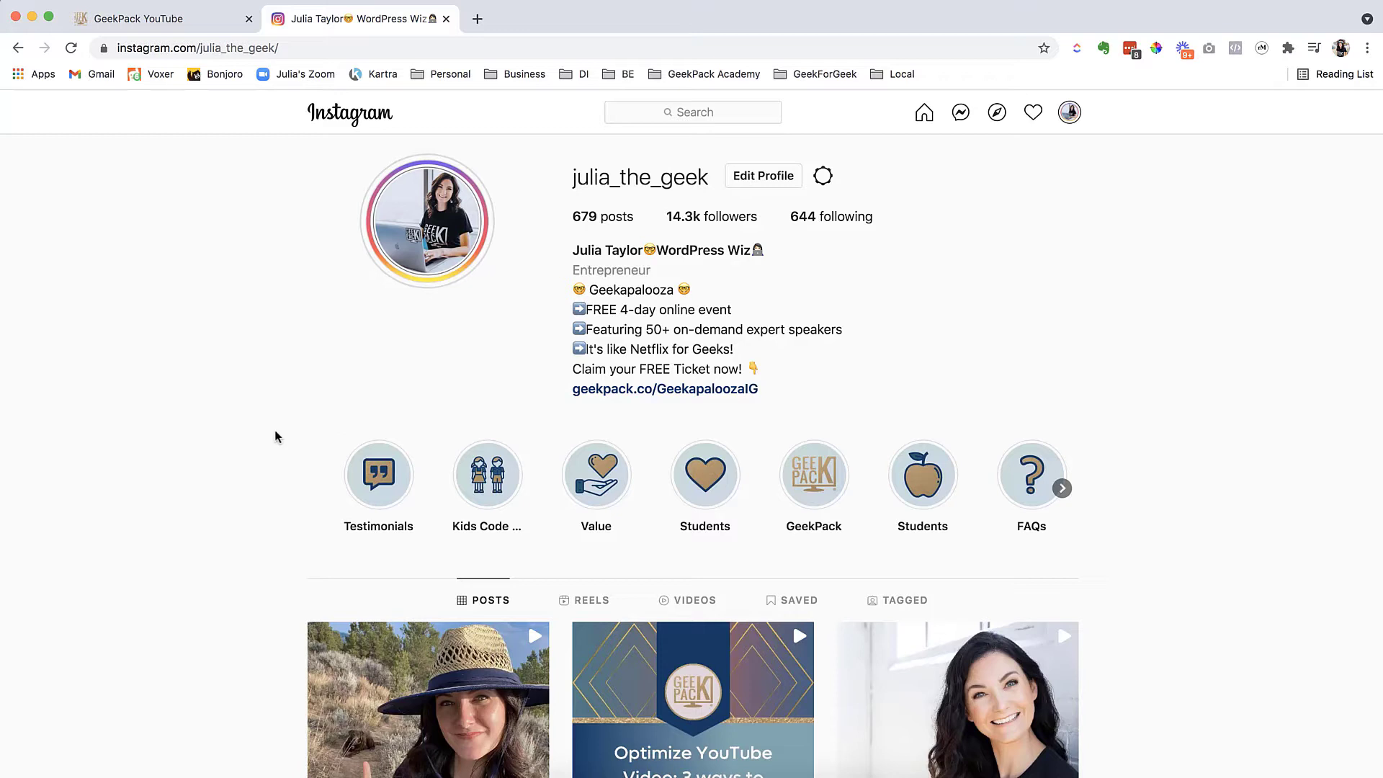
pyautogui.click(166, 27)
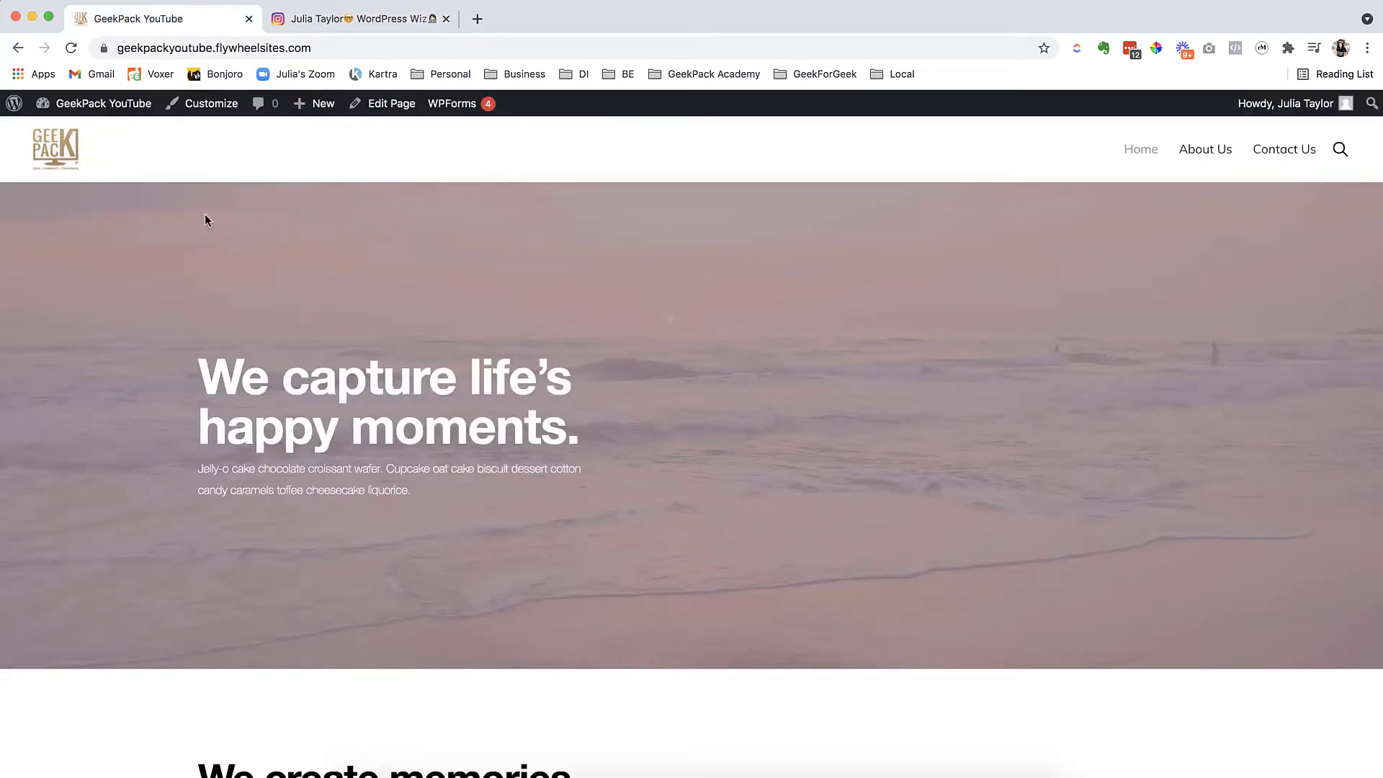
# - Go from the live site to the WordPress dashboard and open the page for adding new plugins
pyautogui.moveTo(97, 104)
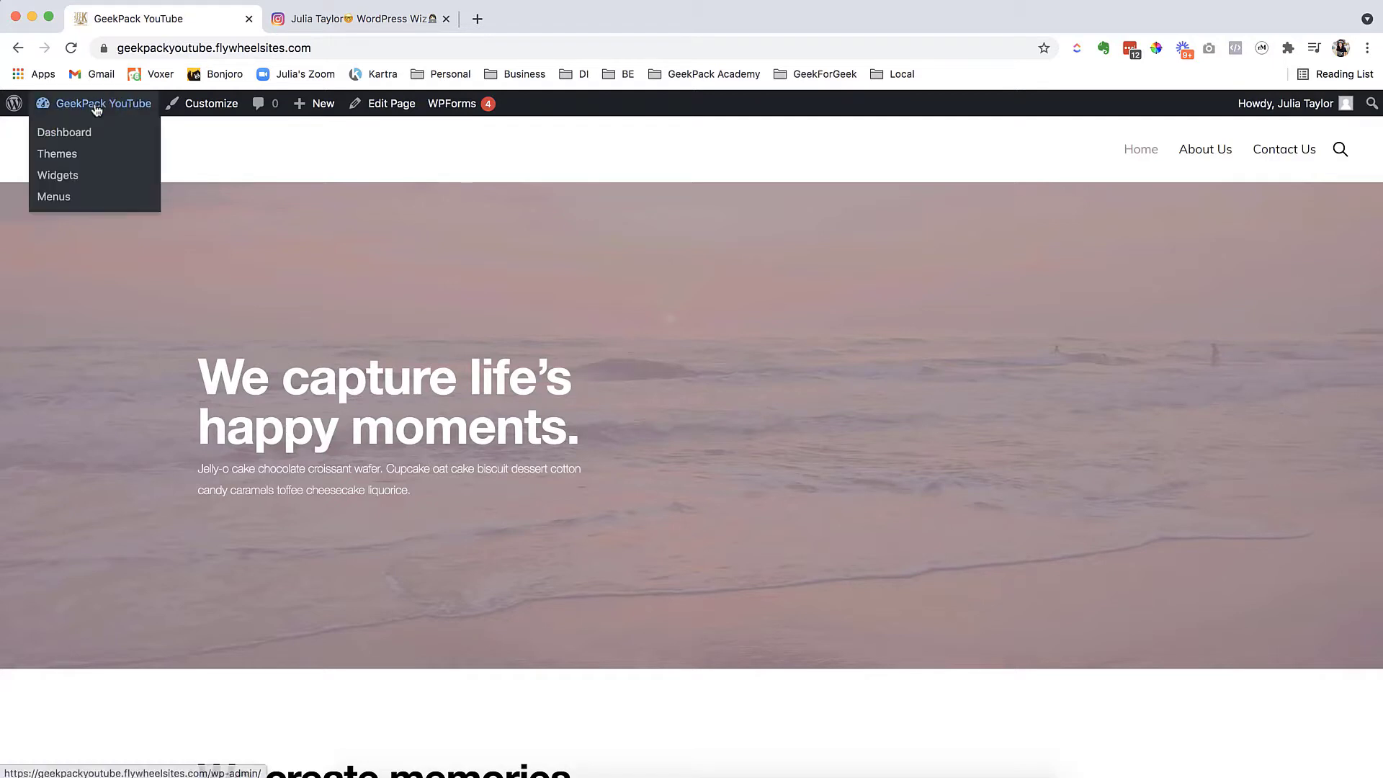
pyautogui.click(72, 135)
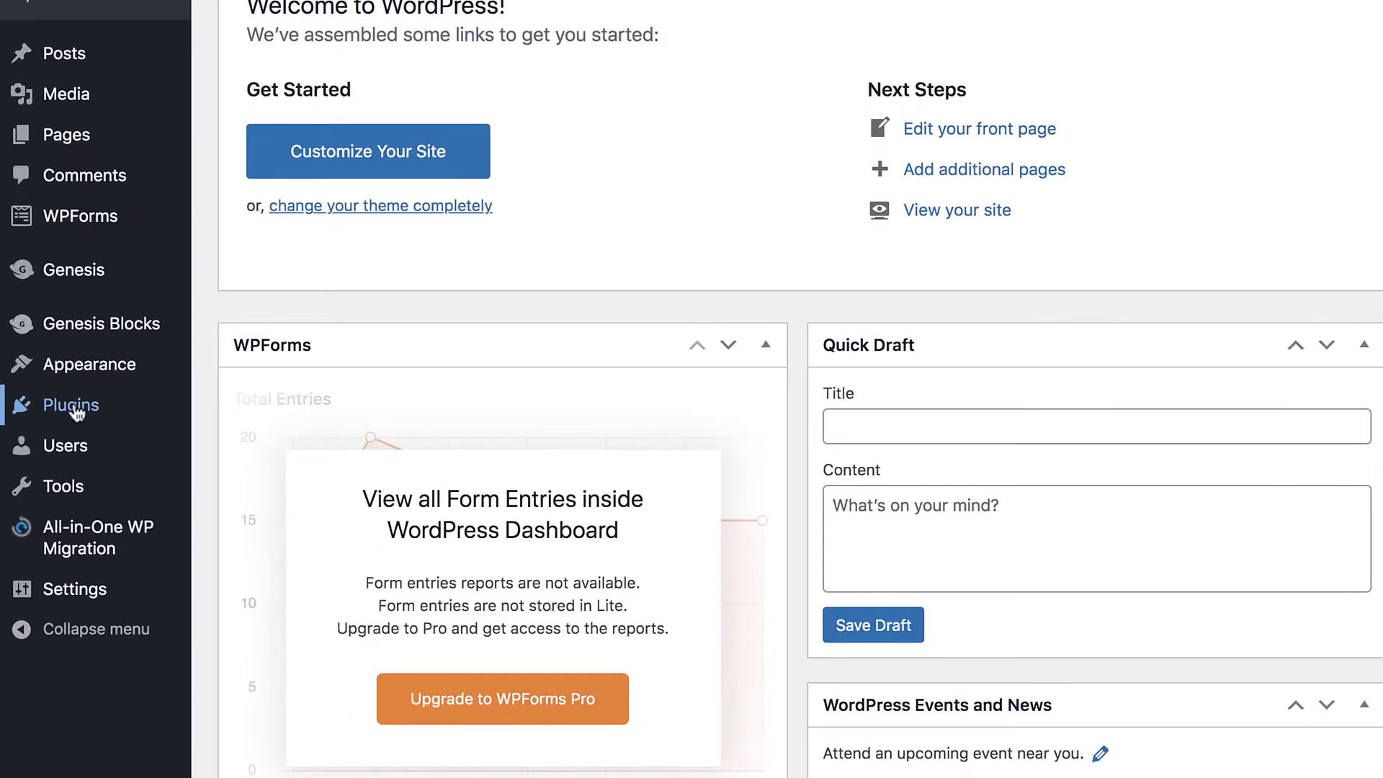
pyautogui.moveTo(76, 412)
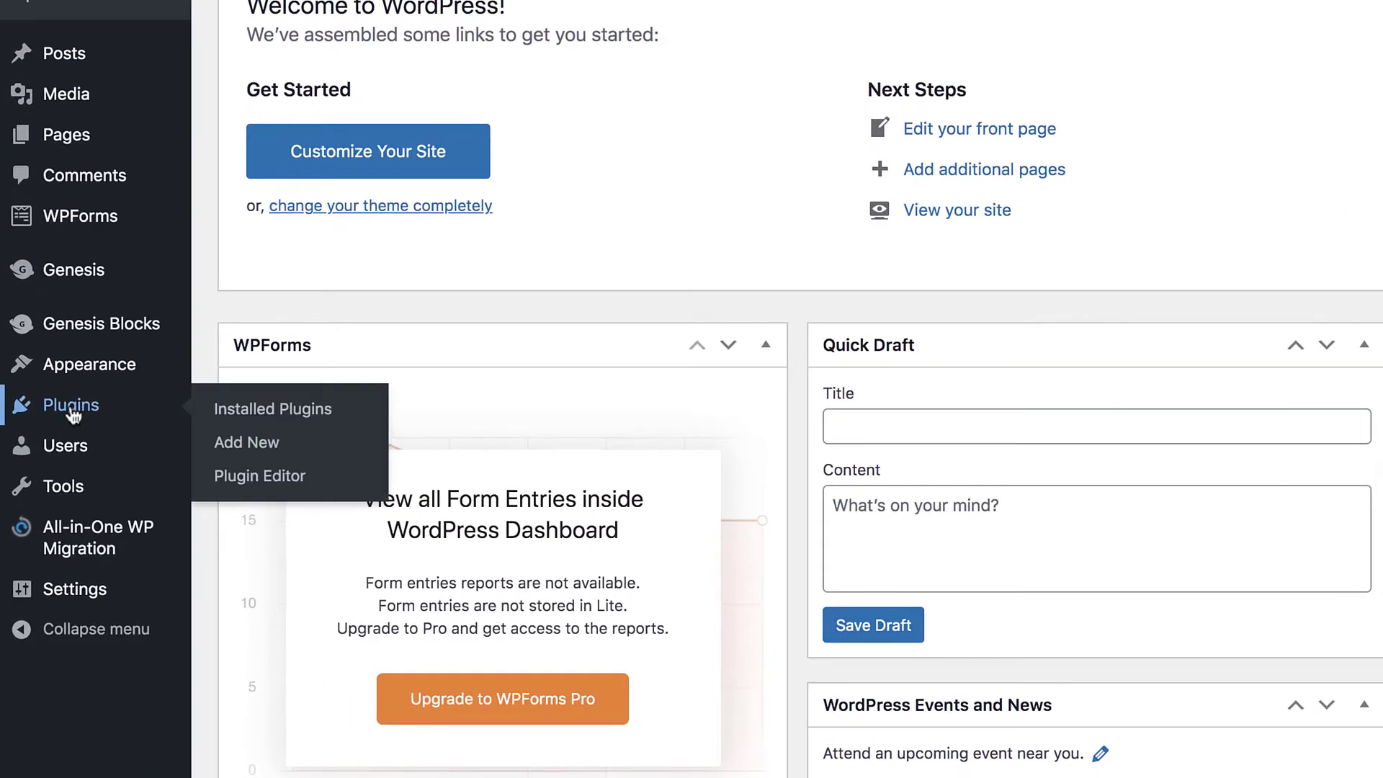
pyautogui.click(72, 408)
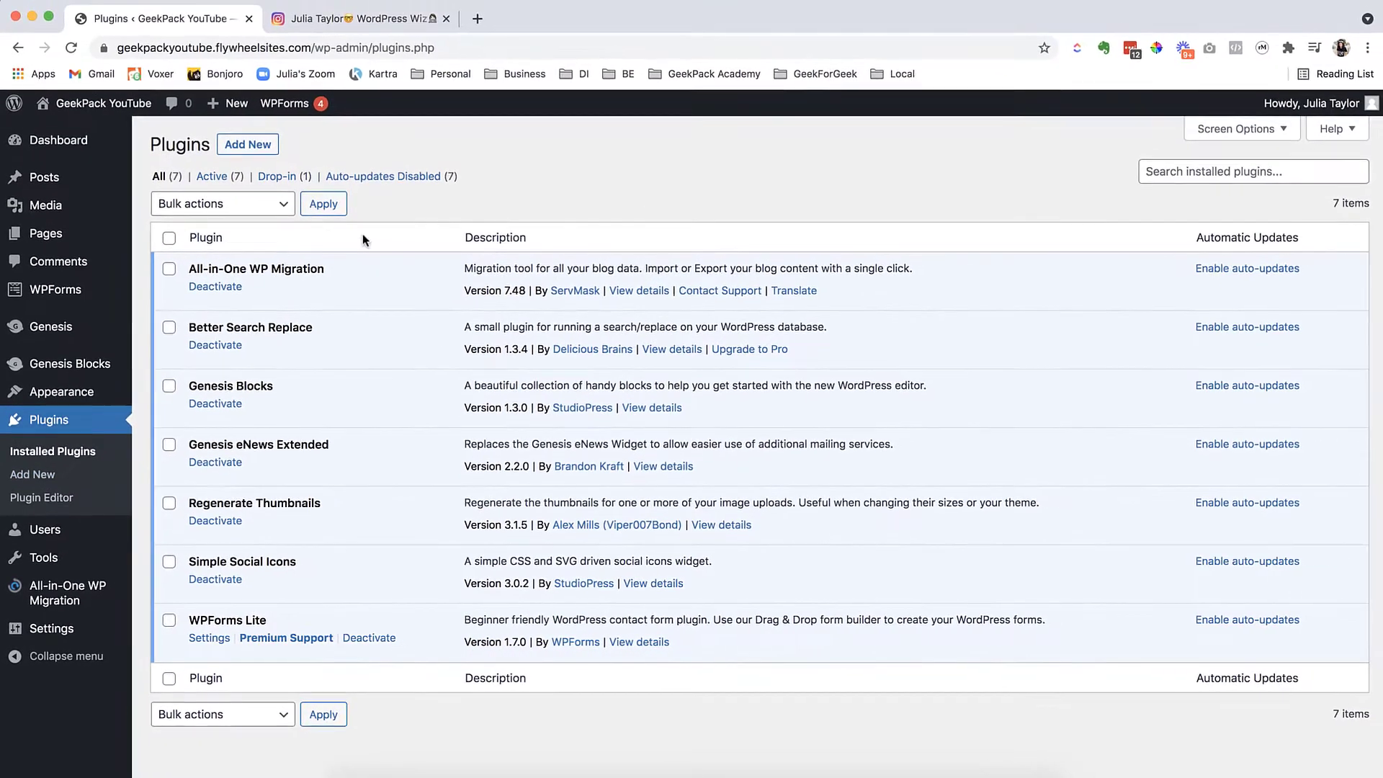
pyautogui.click(245, 145)
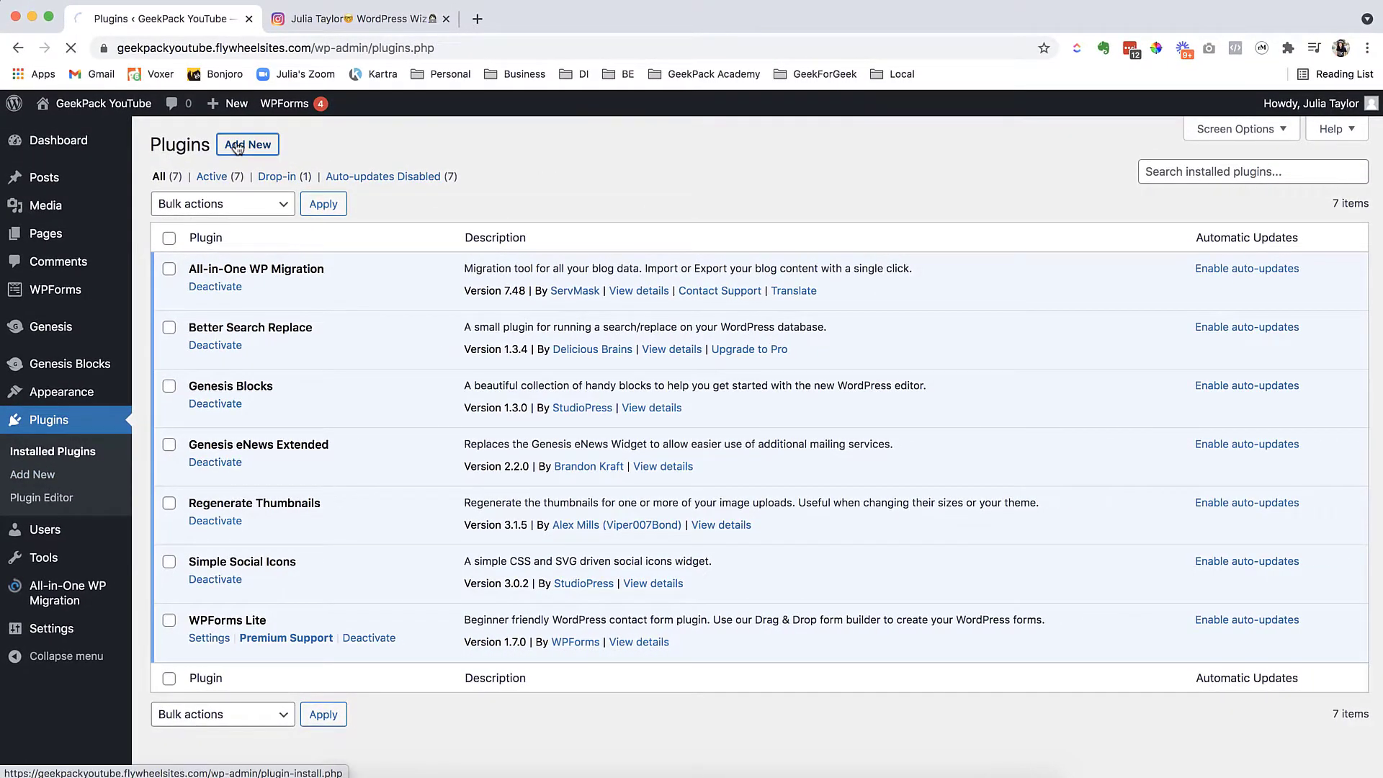
# - Search the plugin directory for "smash balloon"
pyautogui.click(1201, 190)
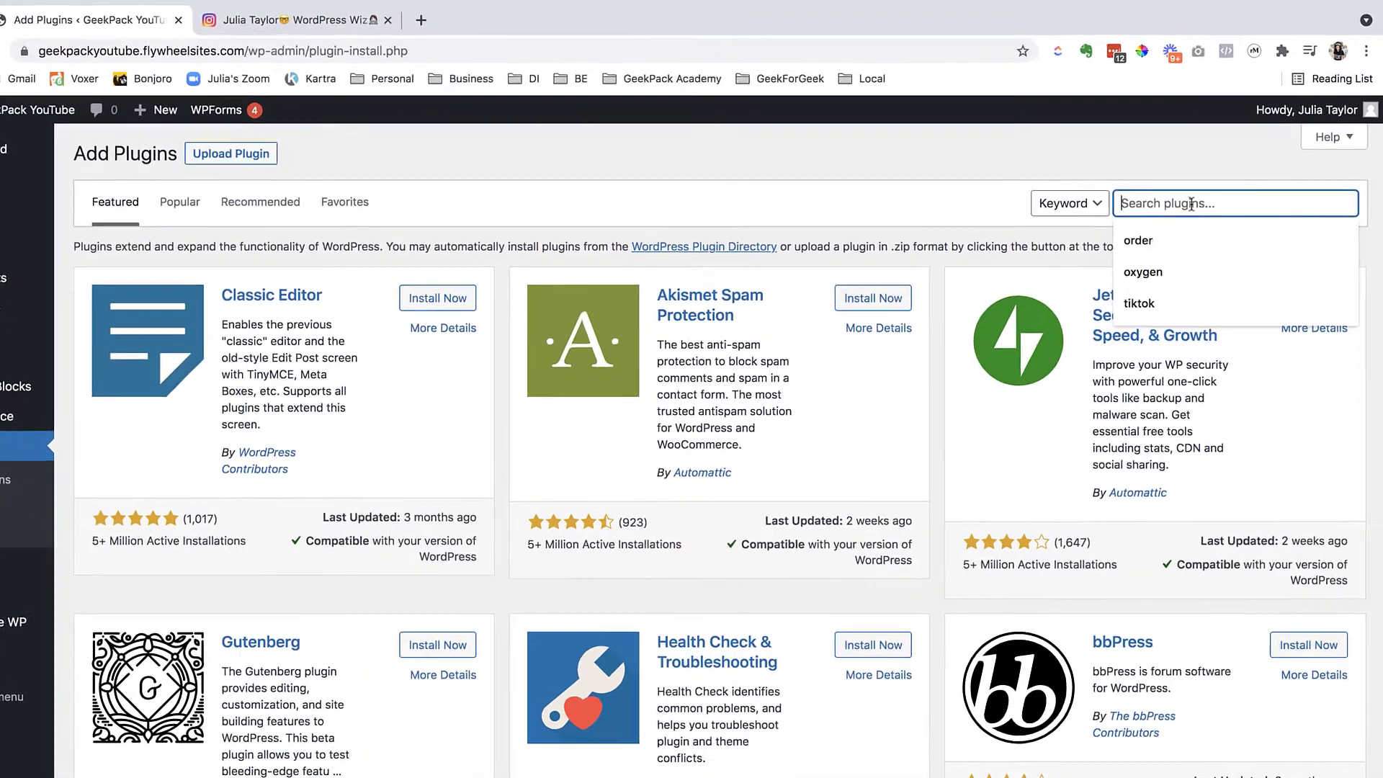
pyautogui.write('smach')
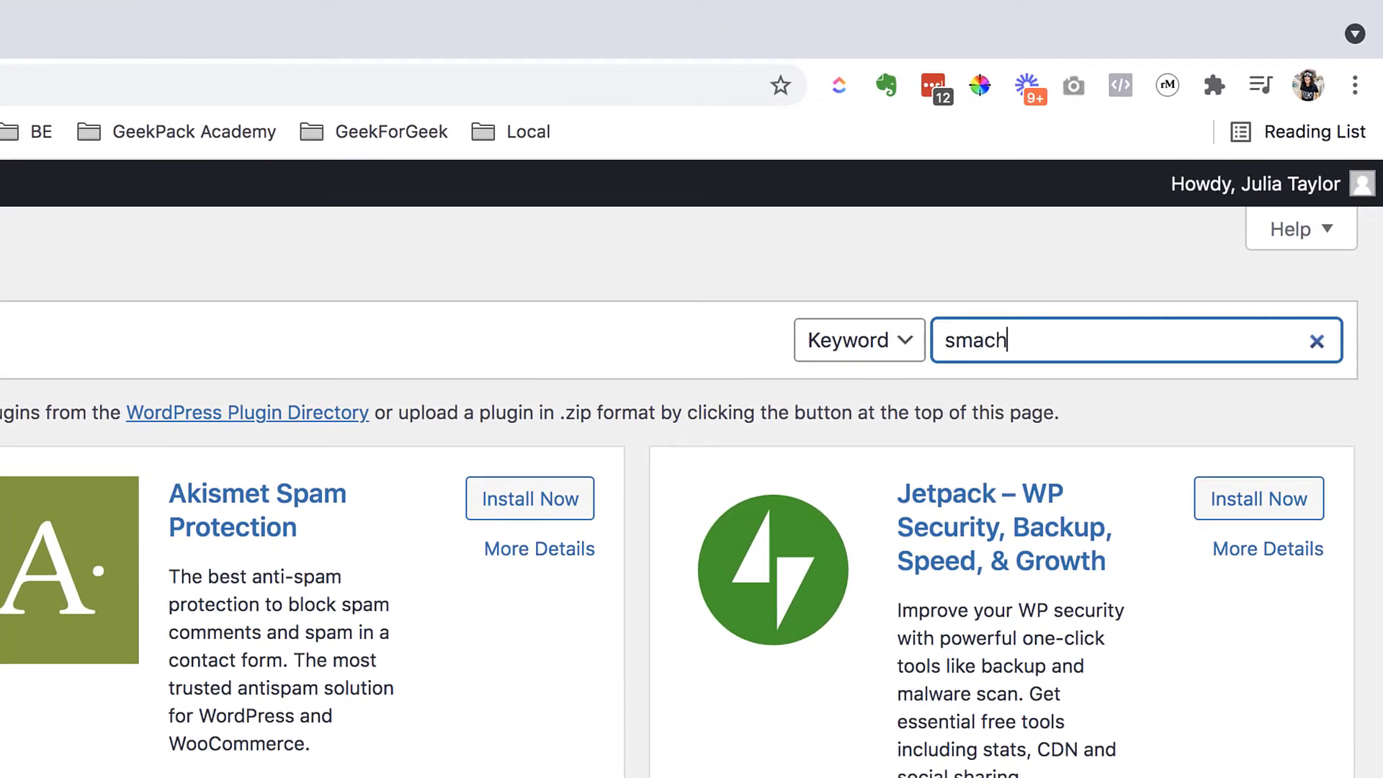
pyautogui.press('BackSpace')
pyautogui.press('BackSpace')
pyautogui.write('sh balloon')
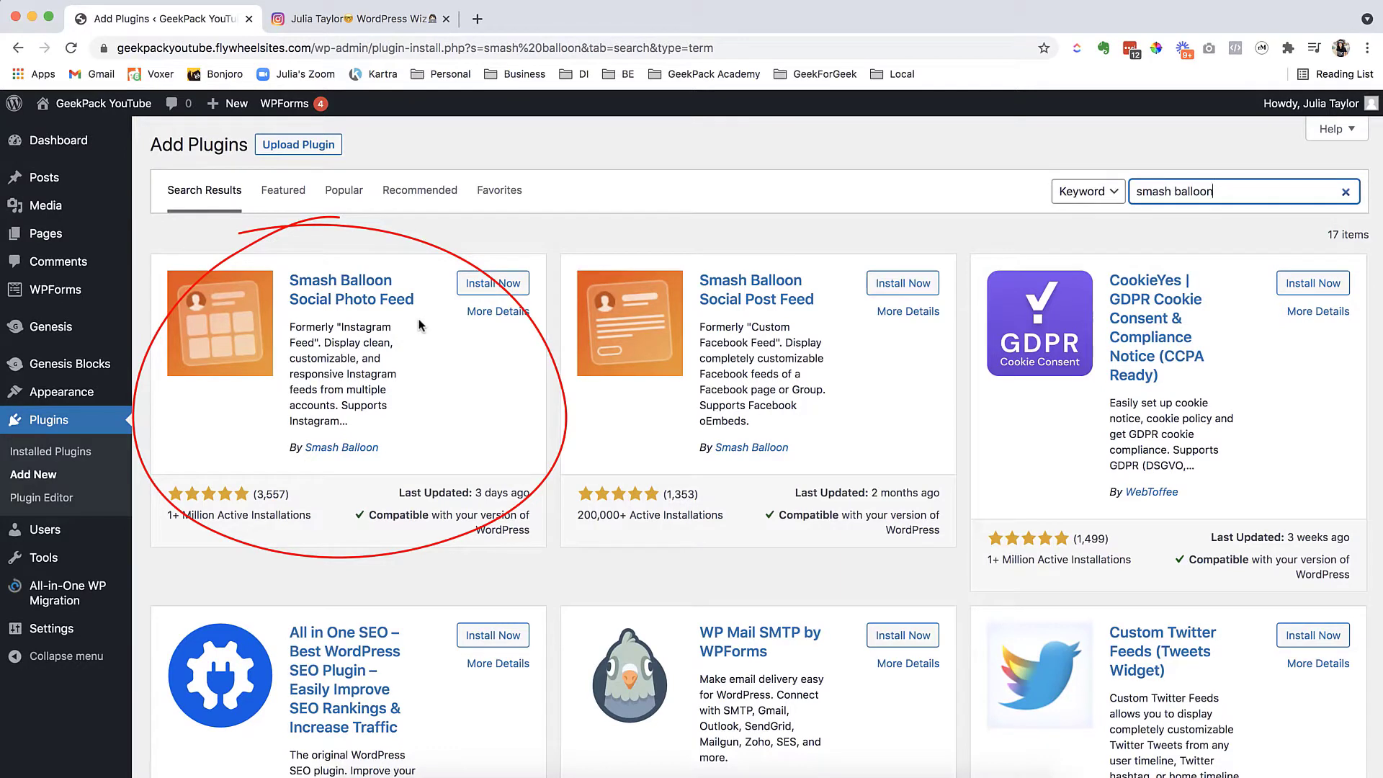
# - Install and activate the Smash Balloon Social Photo Feed plugin and open its settings
pyautogui.click(509, 286)
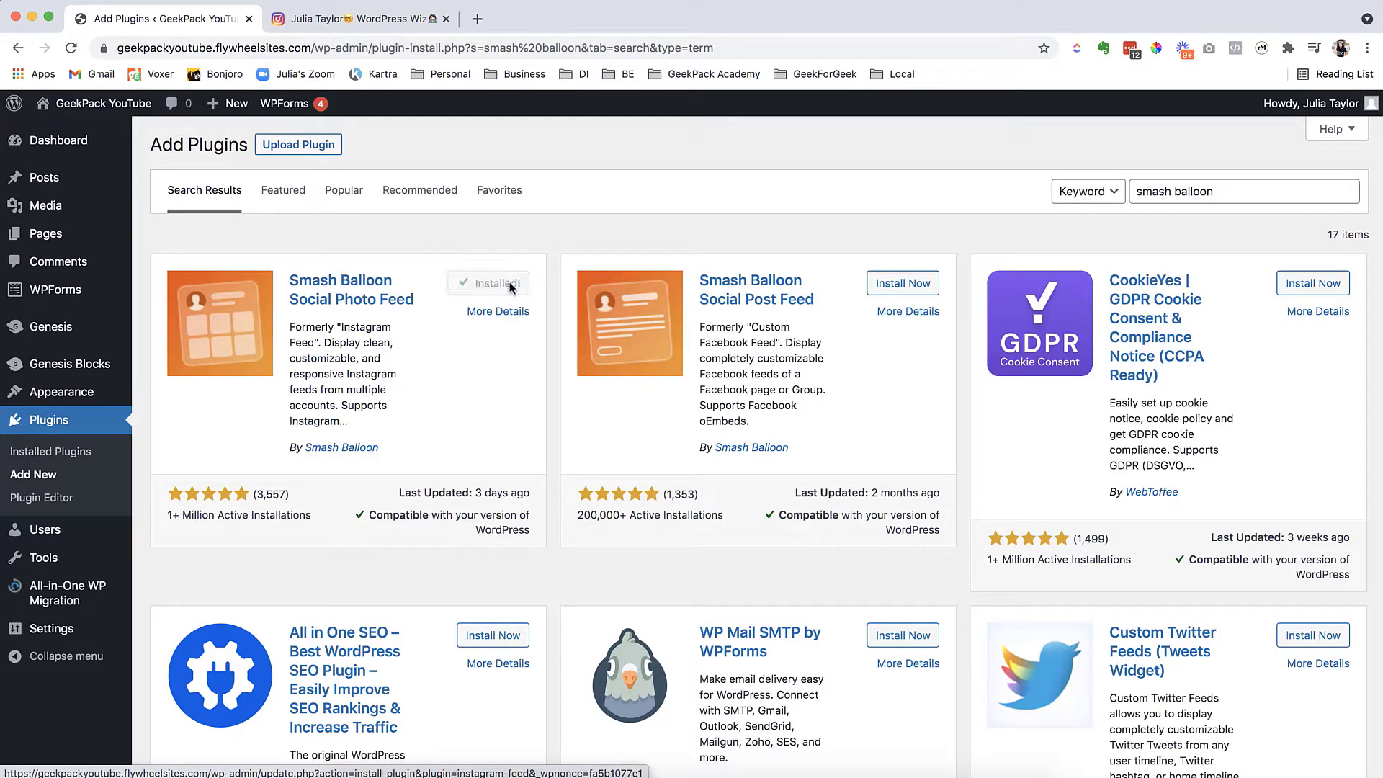
pyautogui.click(511, 289)
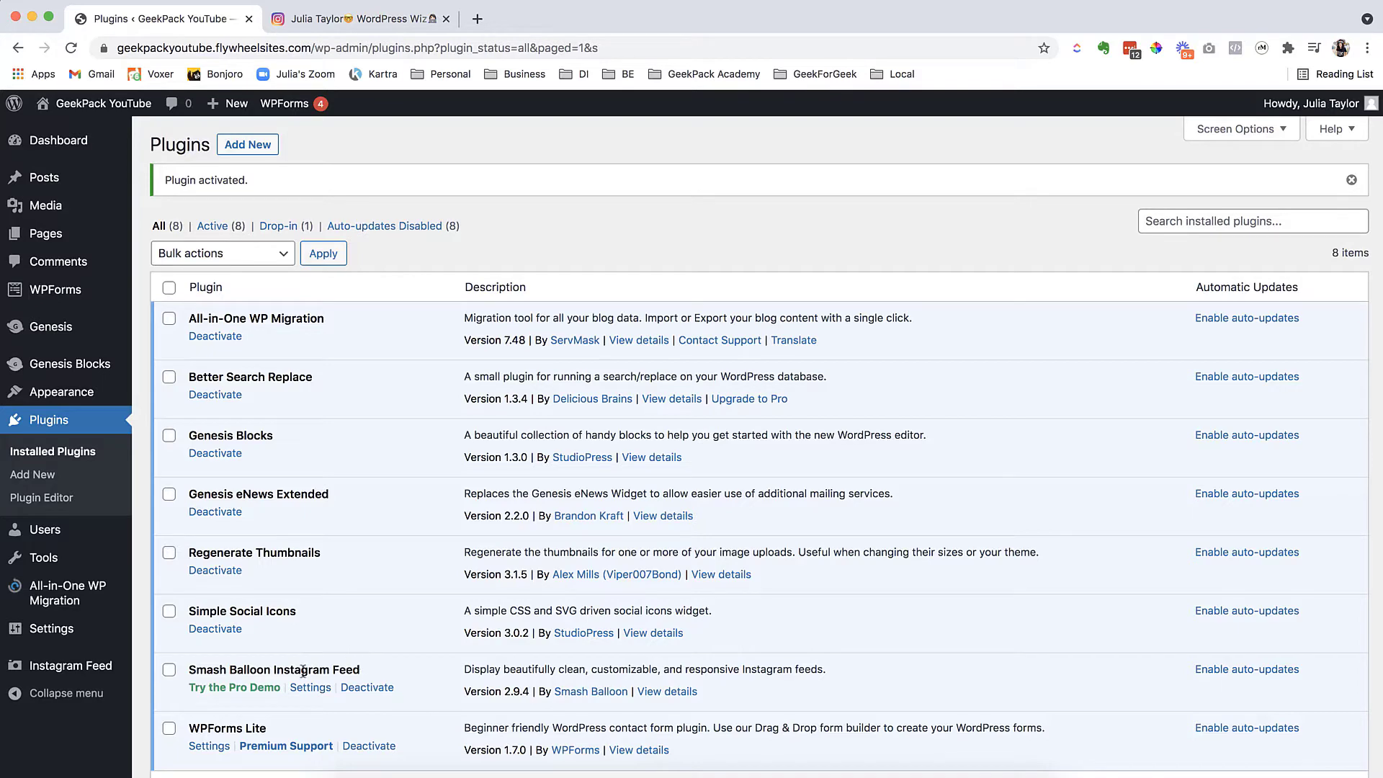
pyautogui.scroll(-3, 303, 668)
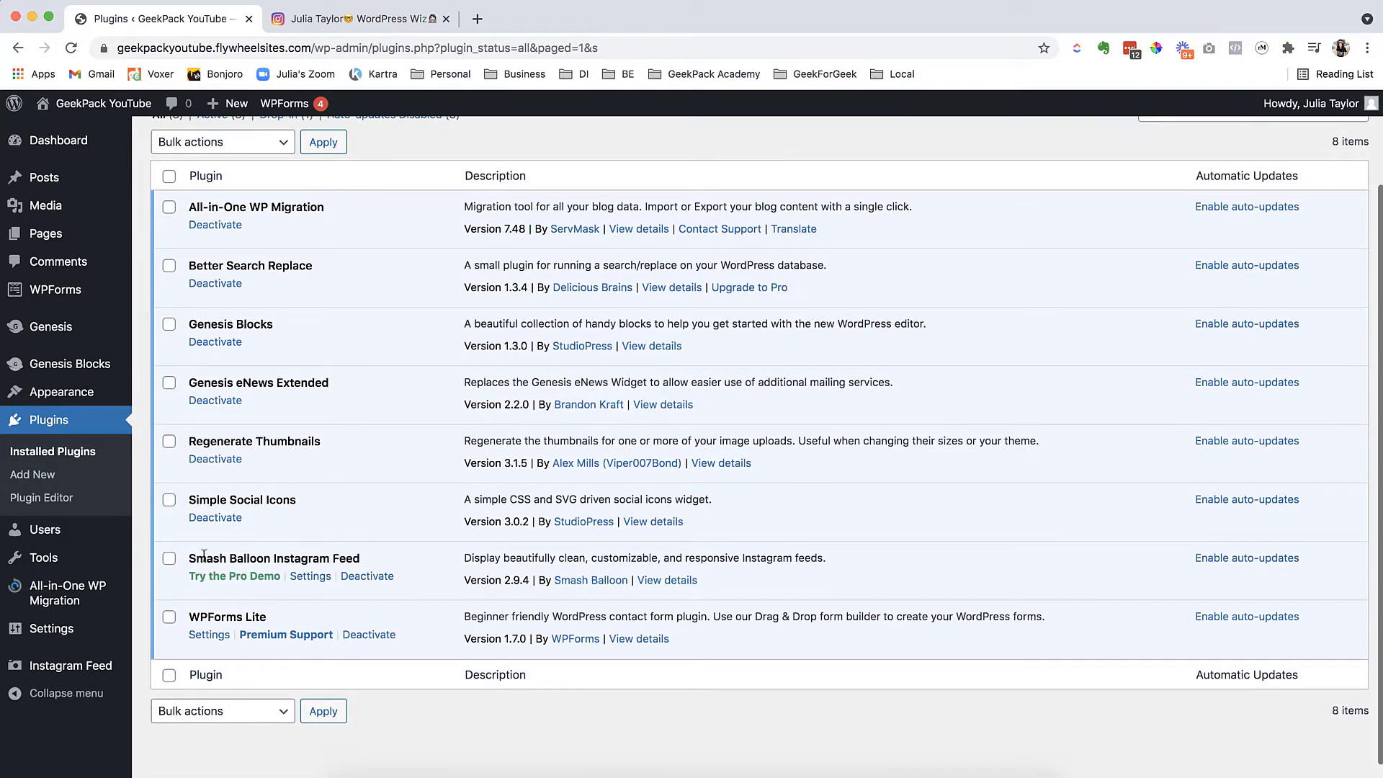
pyautogui.click(311, 576)
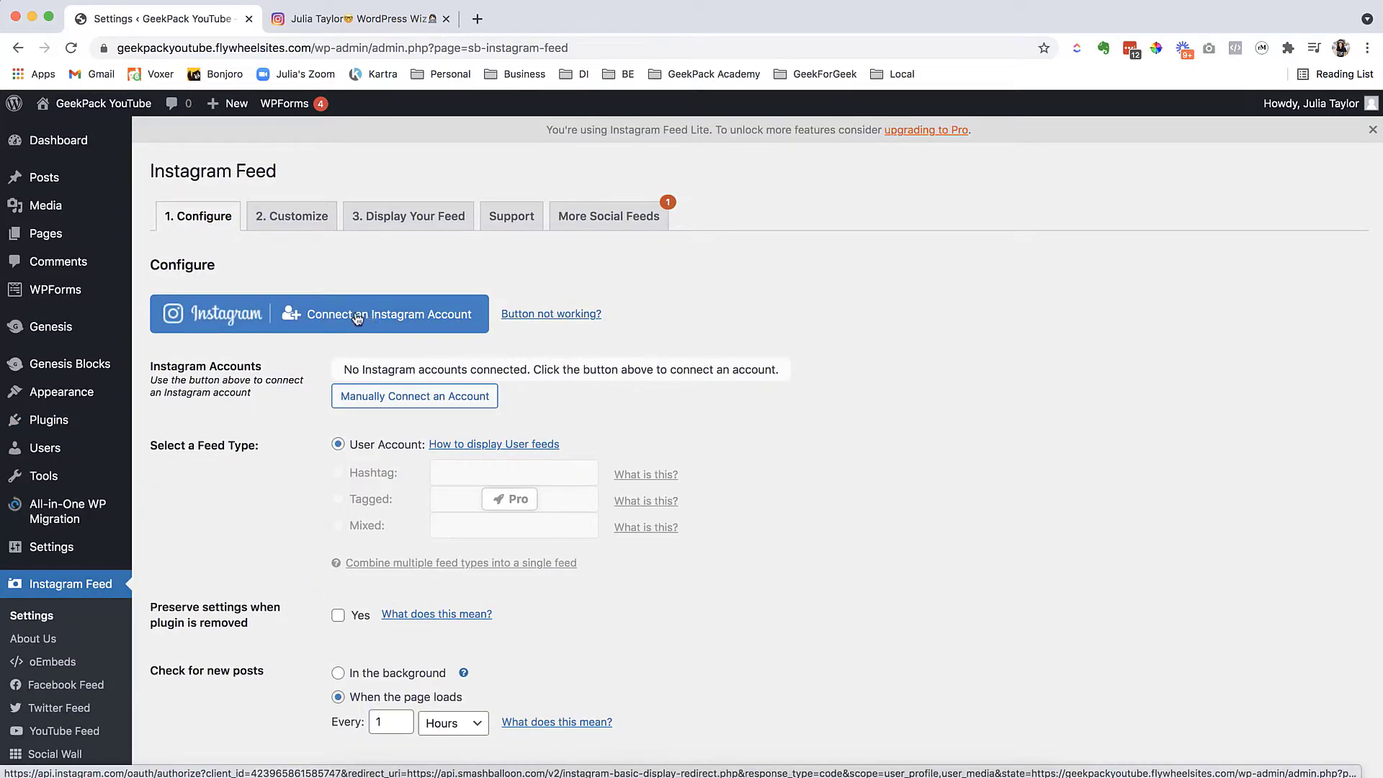
# - Start connecting an Instagram account of type Business and continue with the signed-in Facebook account
pyautogui.click(329, 317)
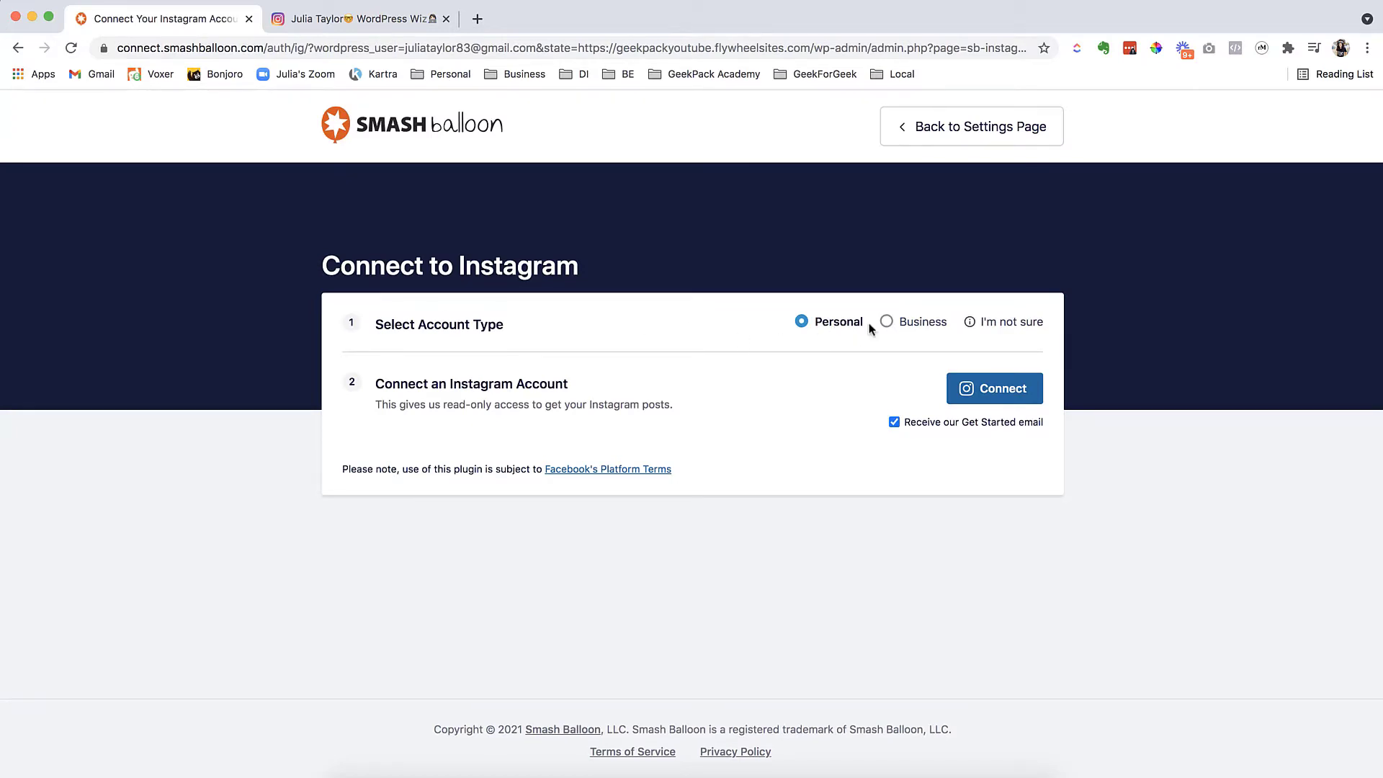
pyautogui.click(921, 325)
pyautogui.click(1004, 394)
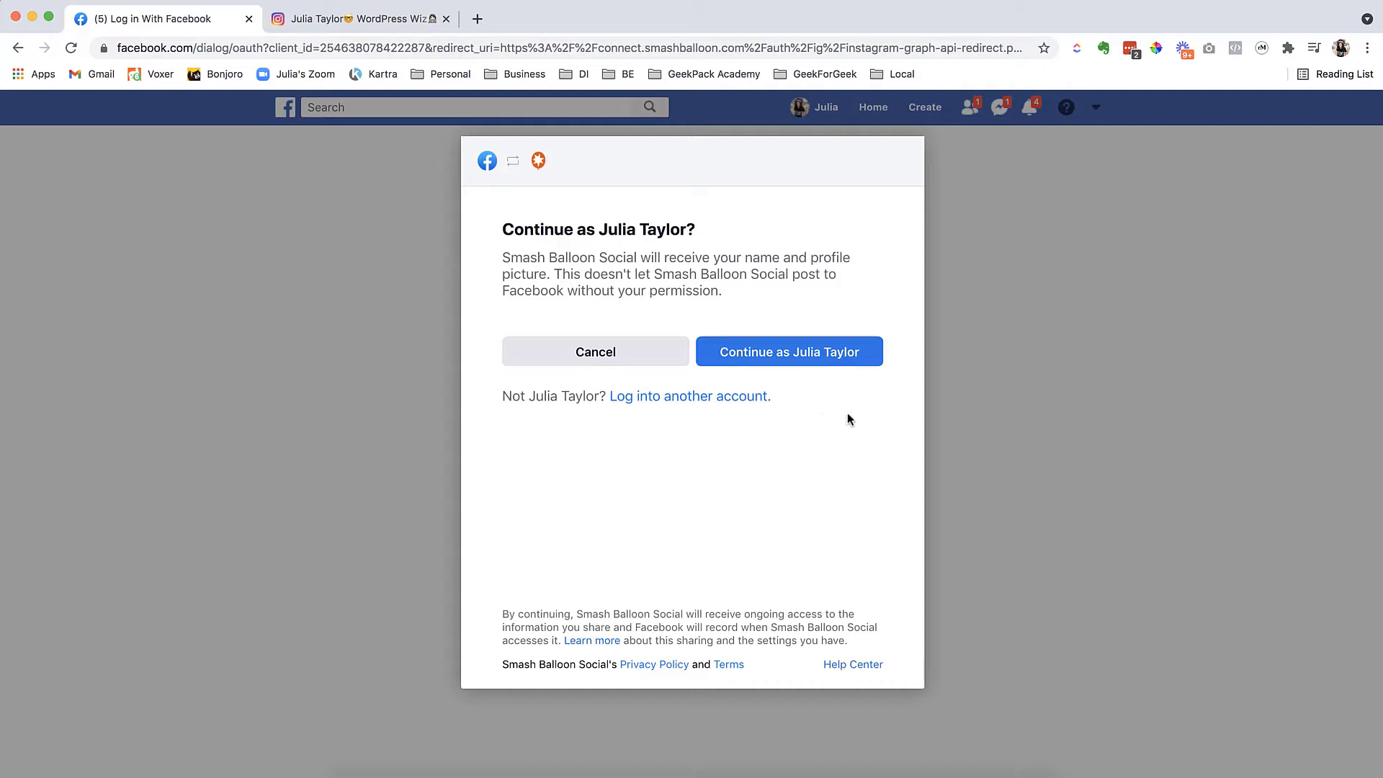
pyautogui.click(803, 352)
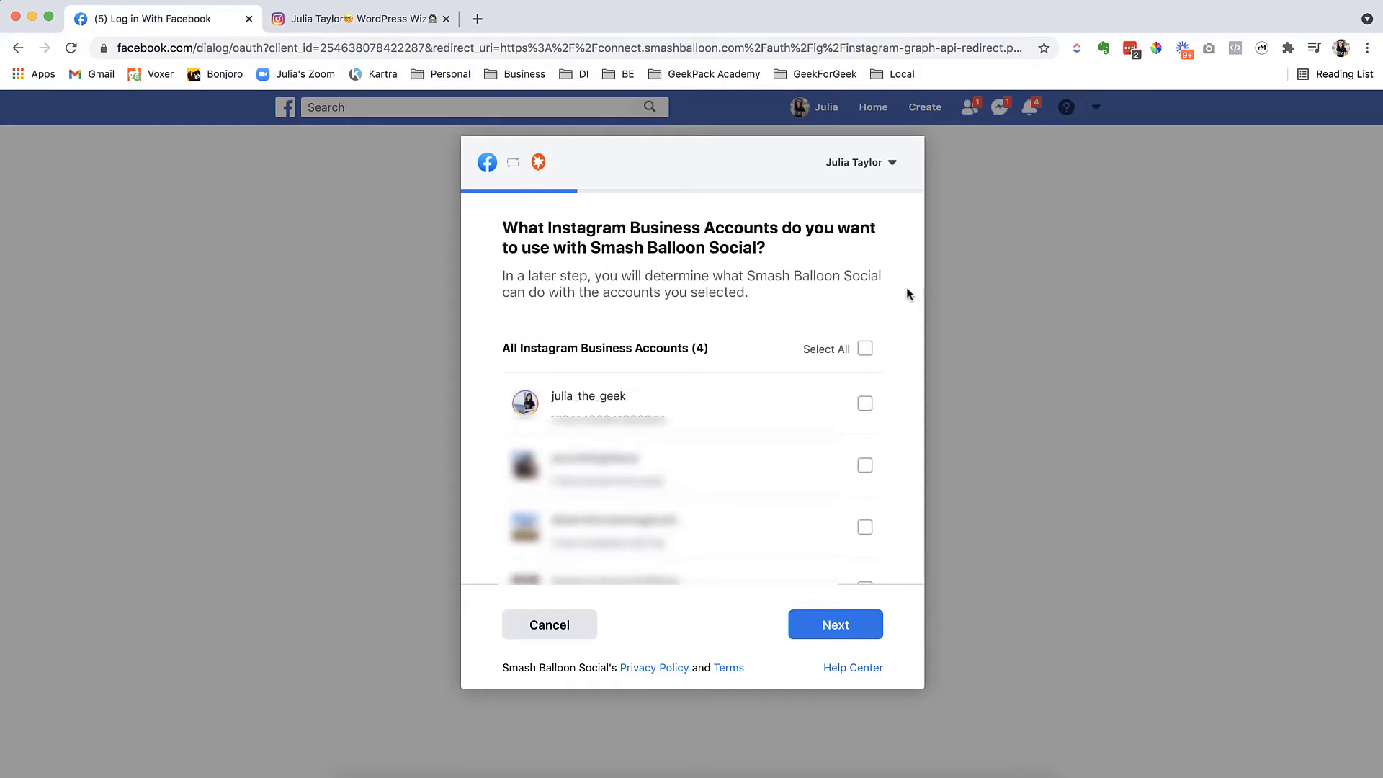
# - Choose the owner's main Instagram business account and its matching Facebook Page for use with Smash Balloon Social
pyautogui.click(864, 405)
pyautogui.click(833, 624)
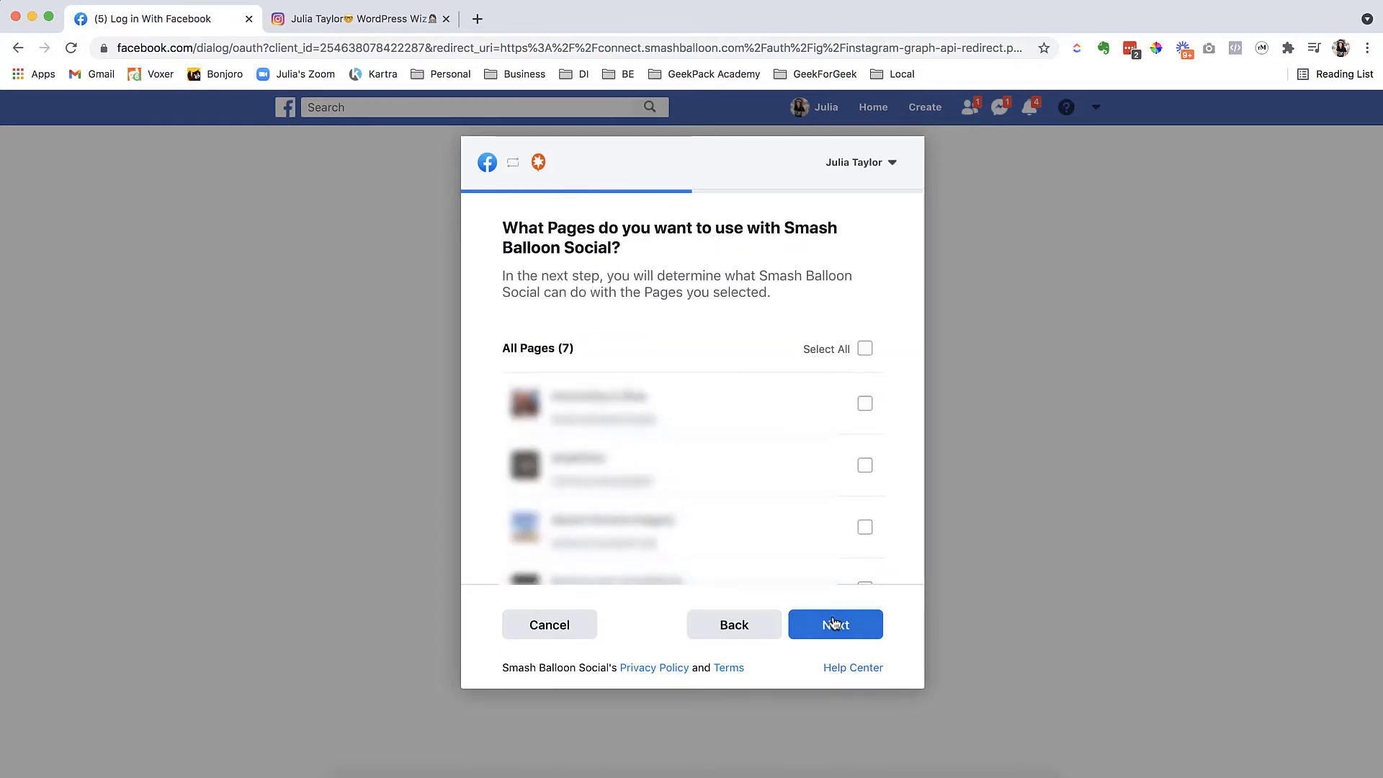
pyautogui.scroll(-5, 897, 385)
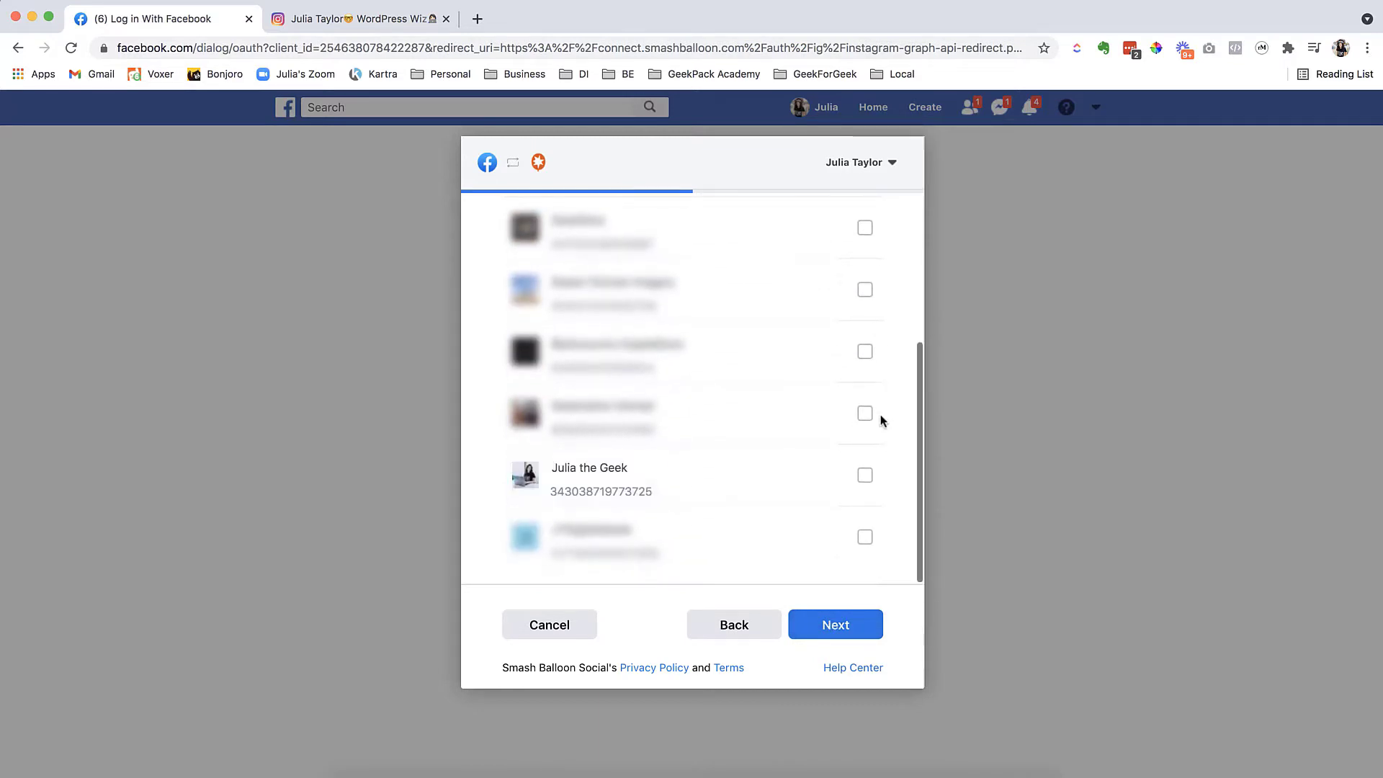
pyautogui.click(865, 477)
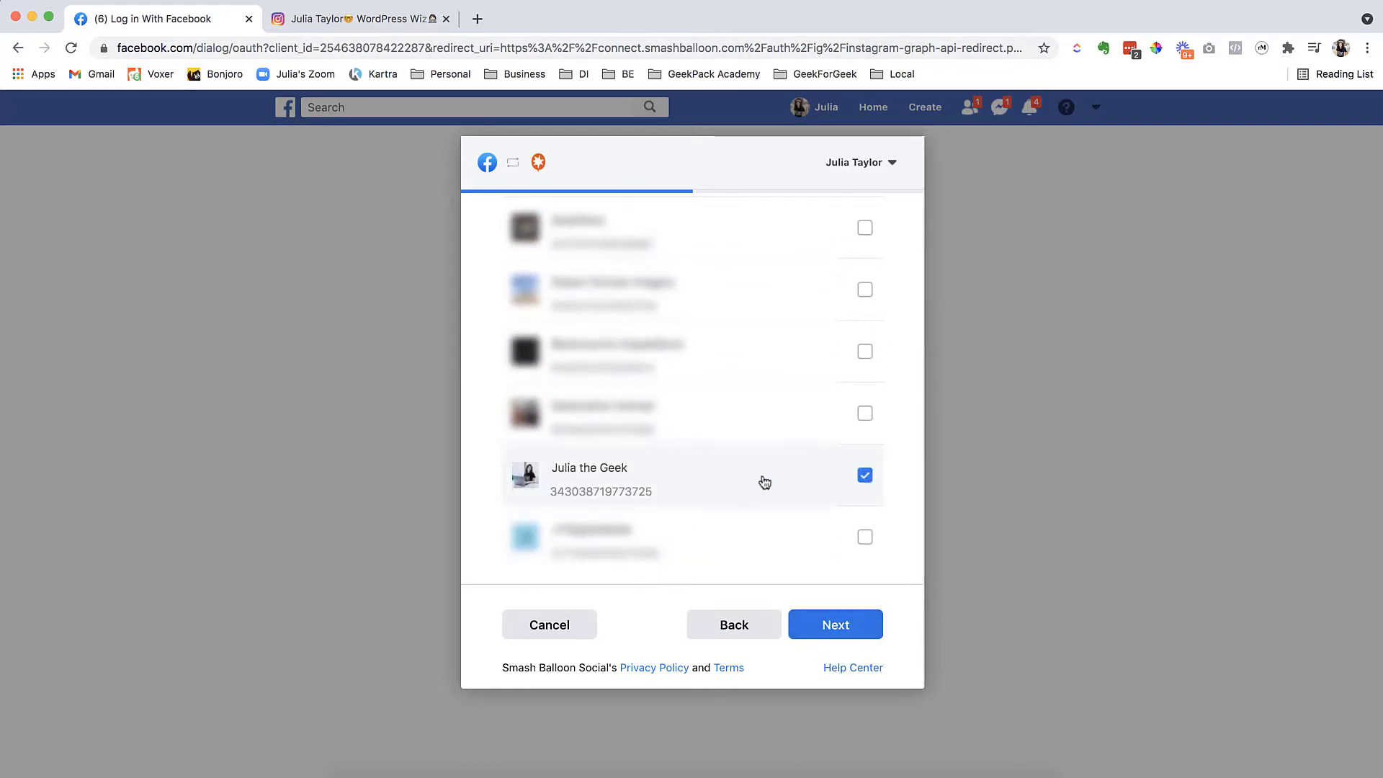
pyautogui.click(835, 631)
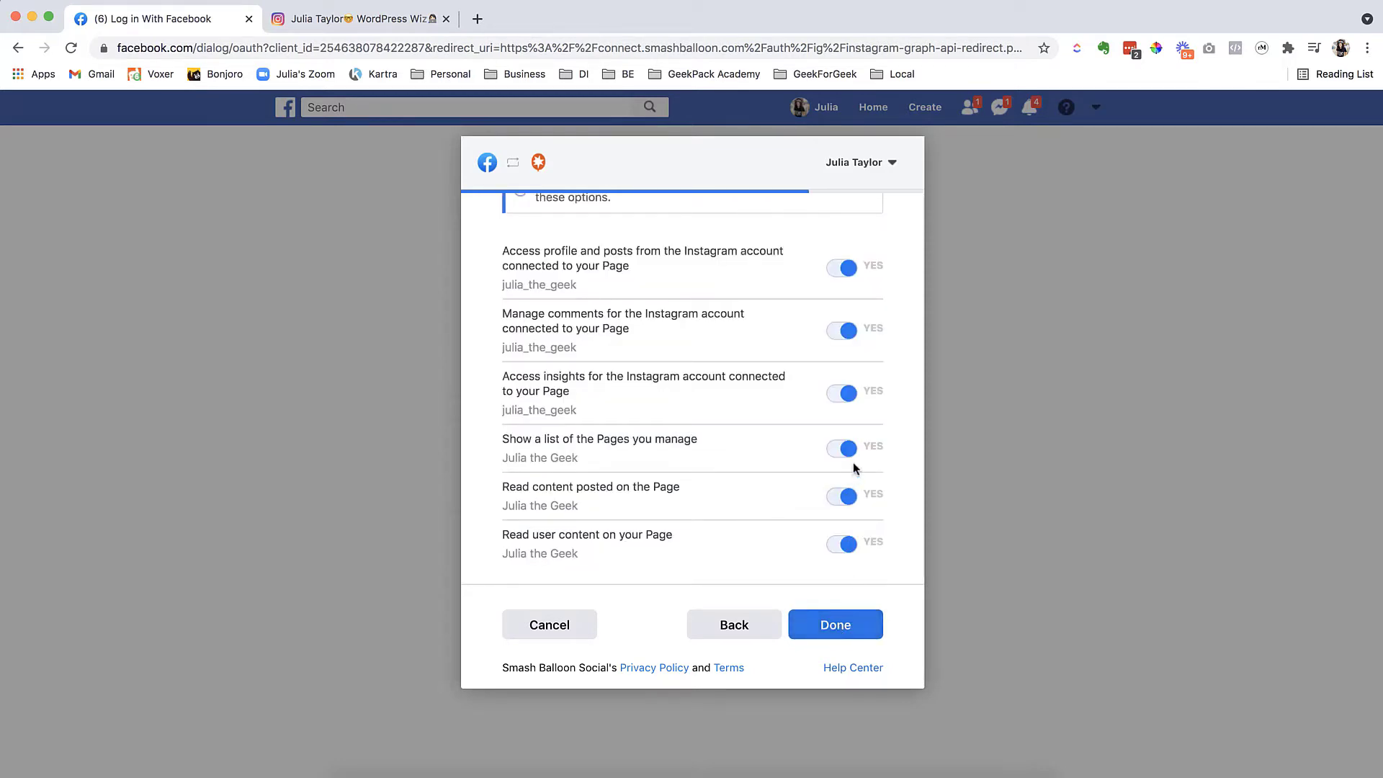
# - Review the permissions requested by Smash Balloon Social, accept them all and finish the Facebook linking
pyautogui.scroll(2, 855, 465)
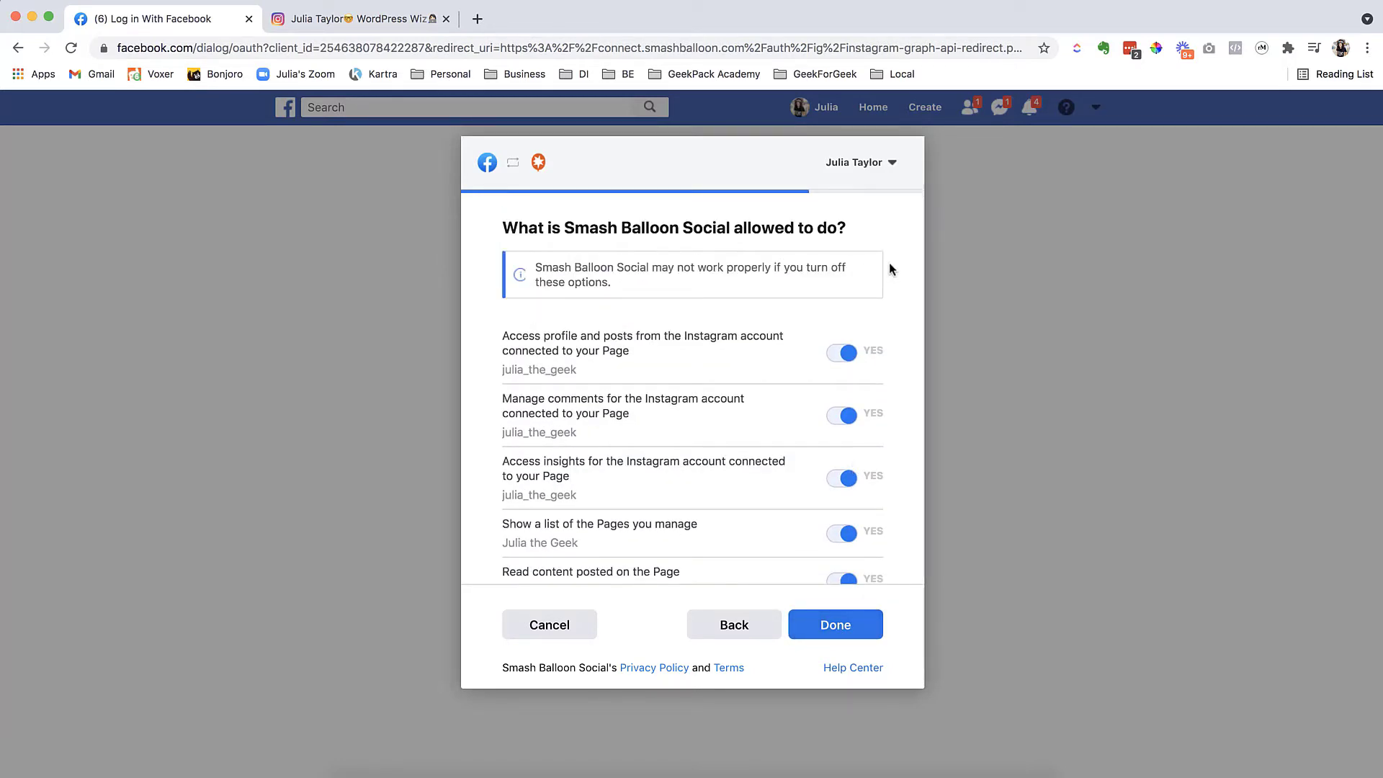
pyautogui.scroll(-2, 897, 479)
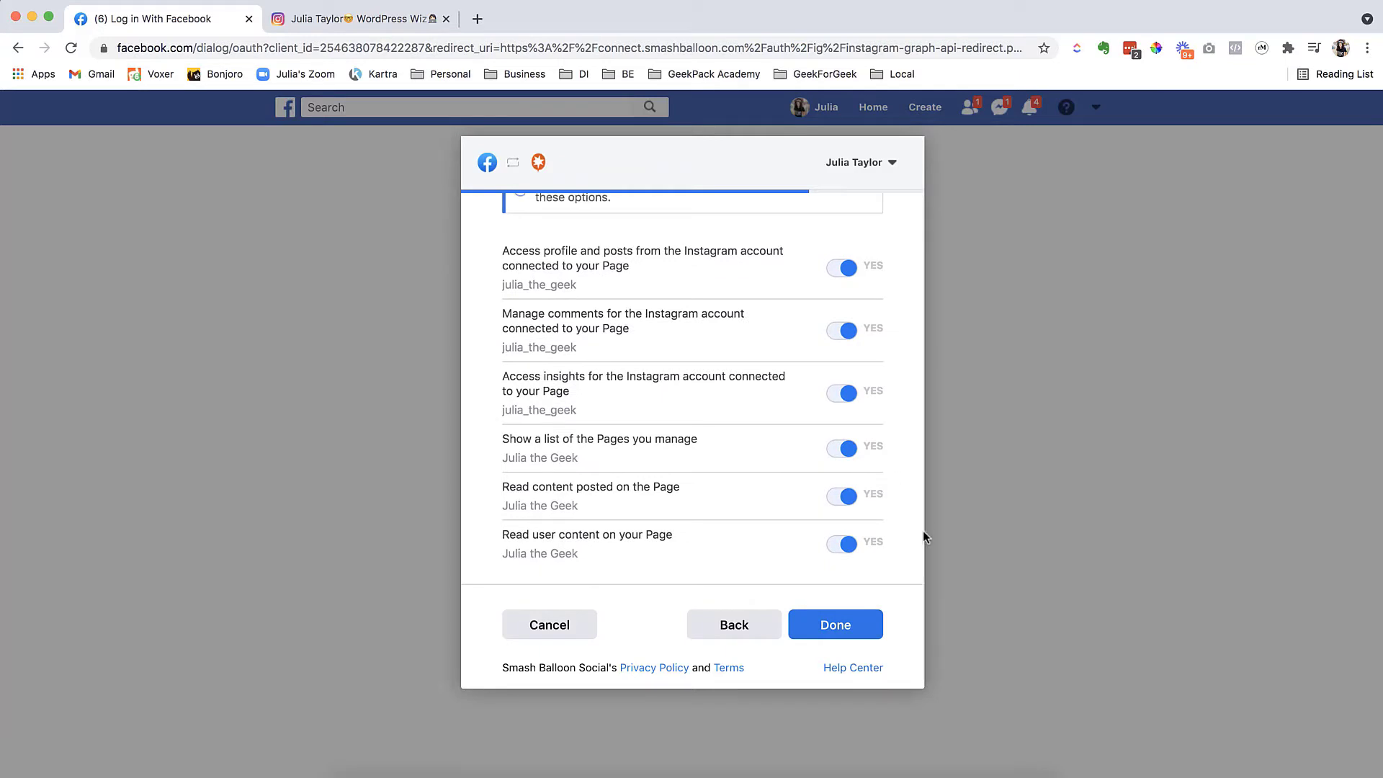
pyautogui.click(843, 627)
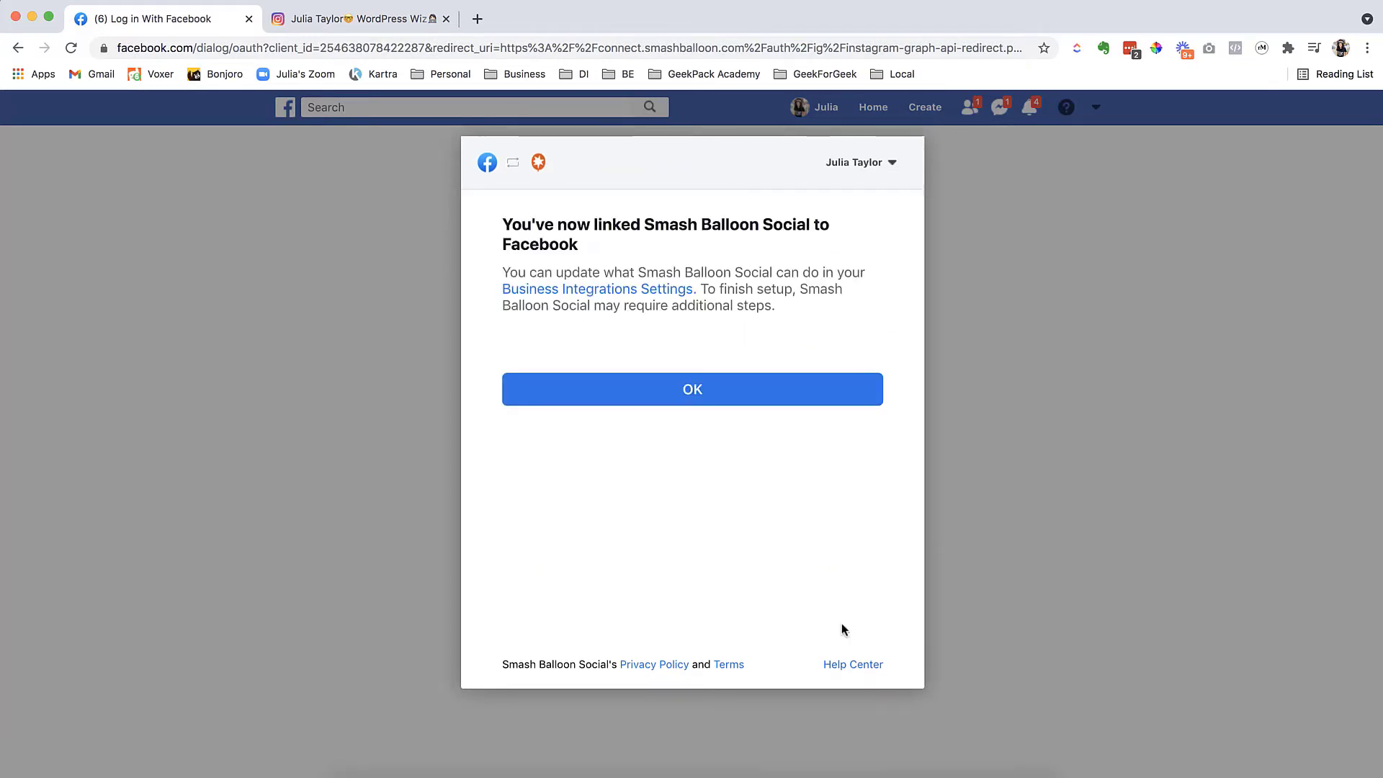
pyautogui.click(686, 399)
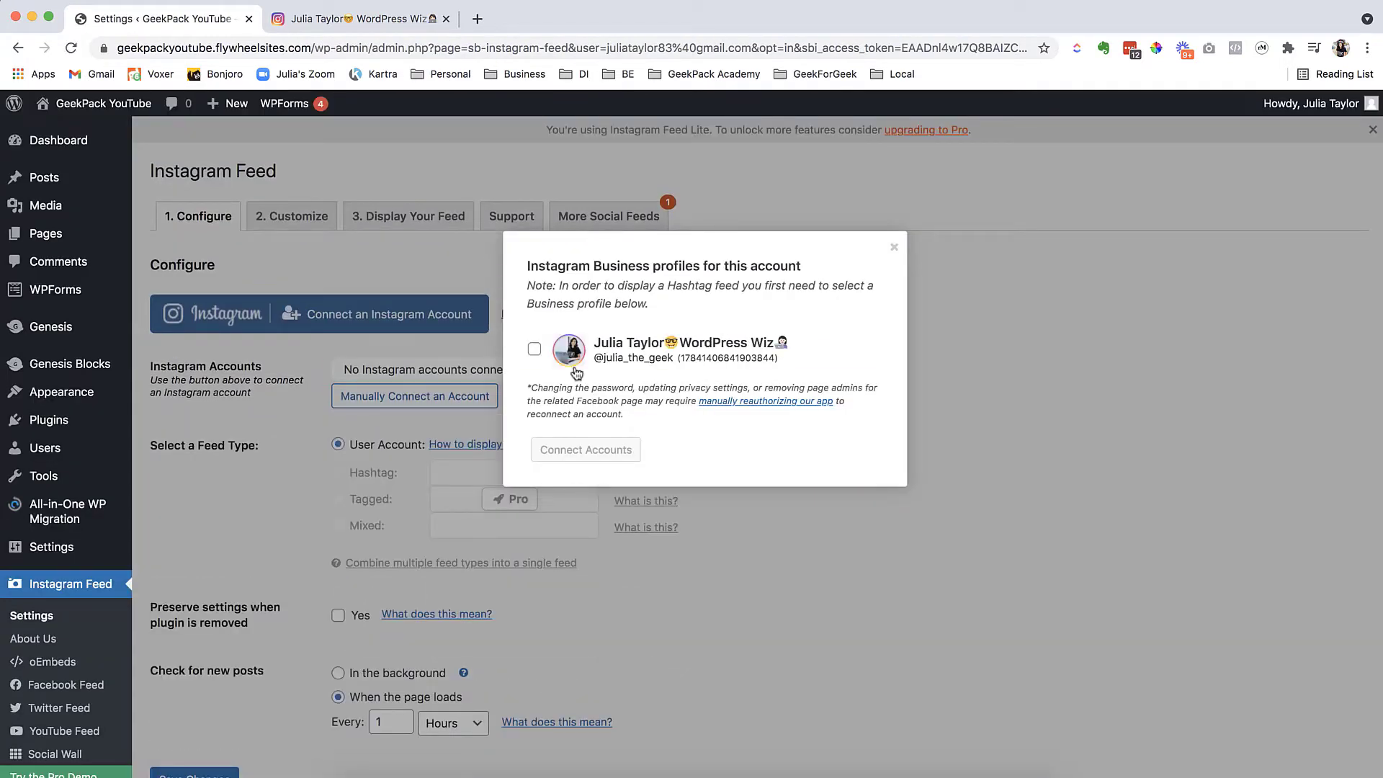
# - Select the listed Instagram Business profile and connect it to the feed plugin
pyautogui.click(534, 350)
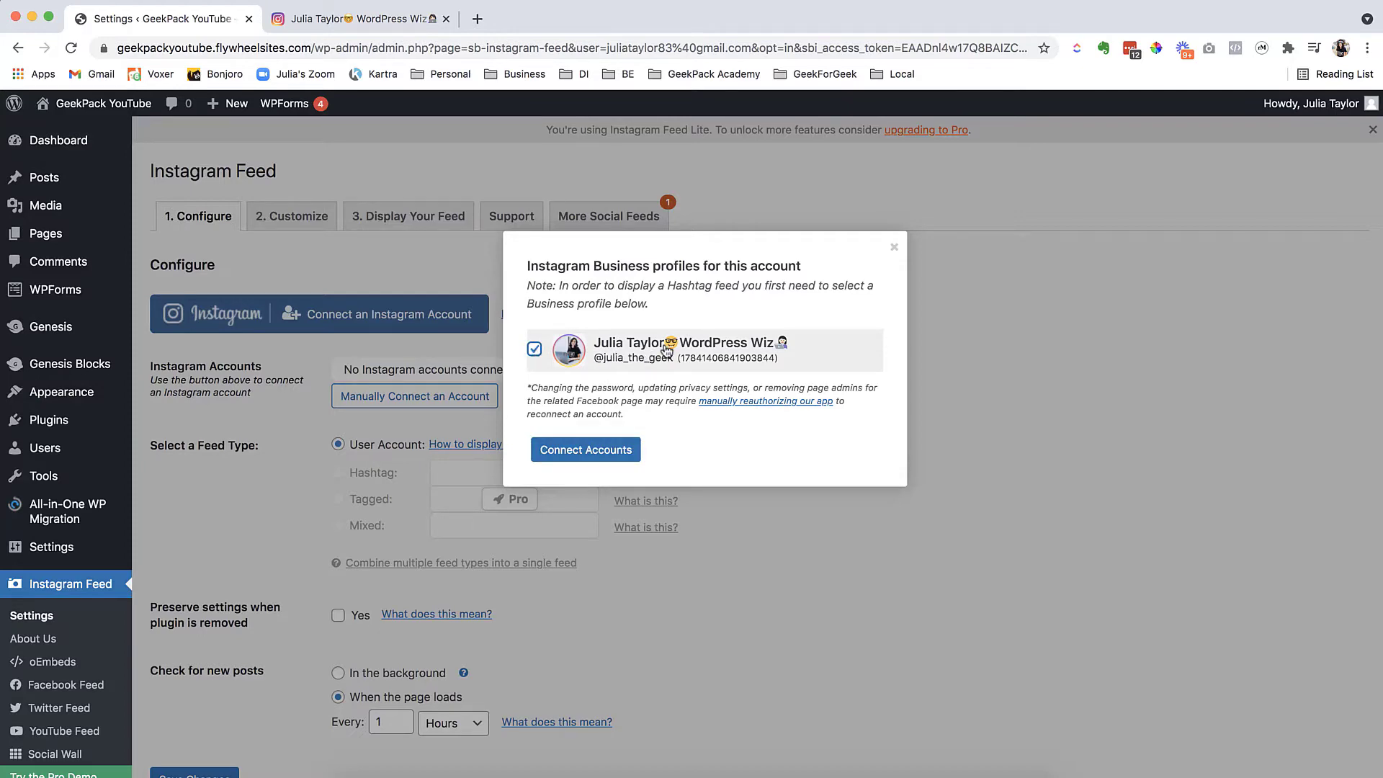
pyautogui.click(586, 451)
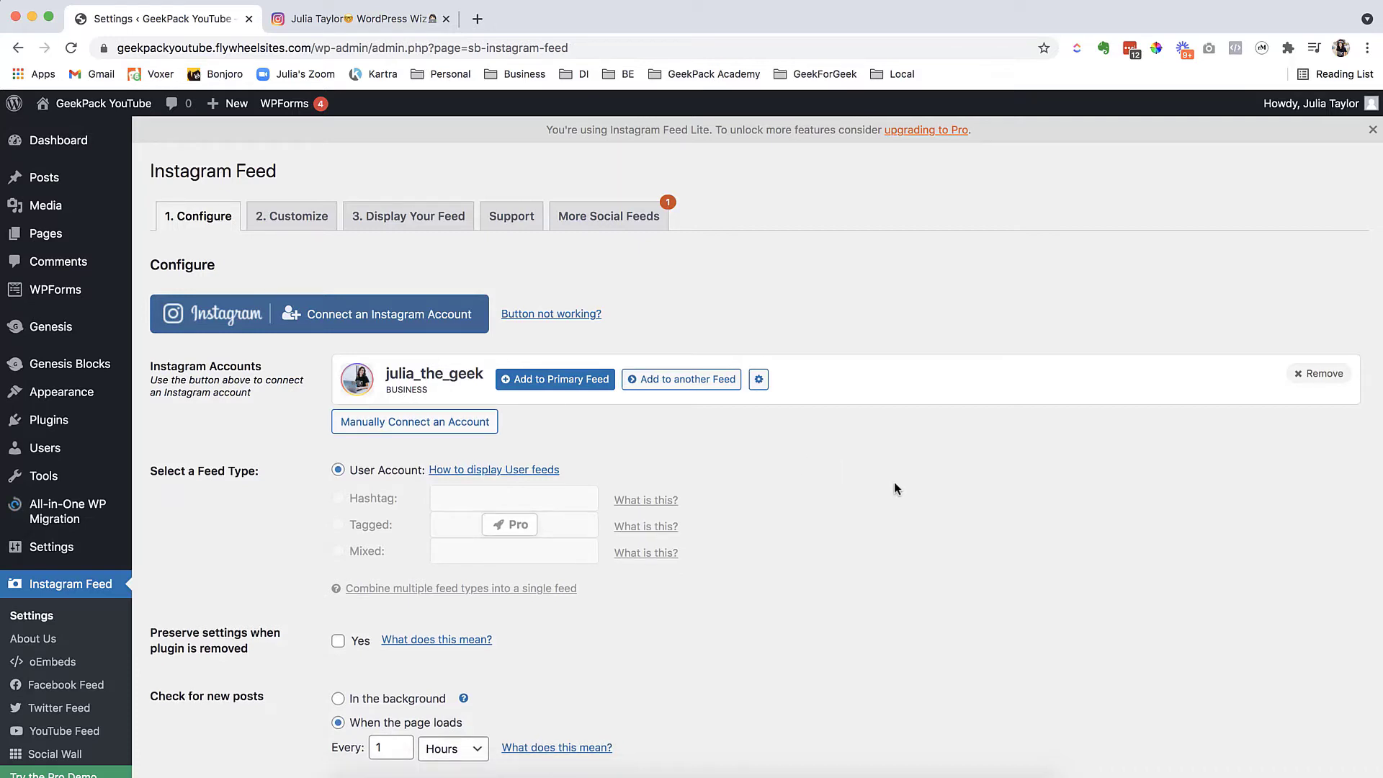
# - Set the feed to check for new posts every 24 hours when the page loads, and save the changes
pyautogui.scroll(-5, 894, 483)
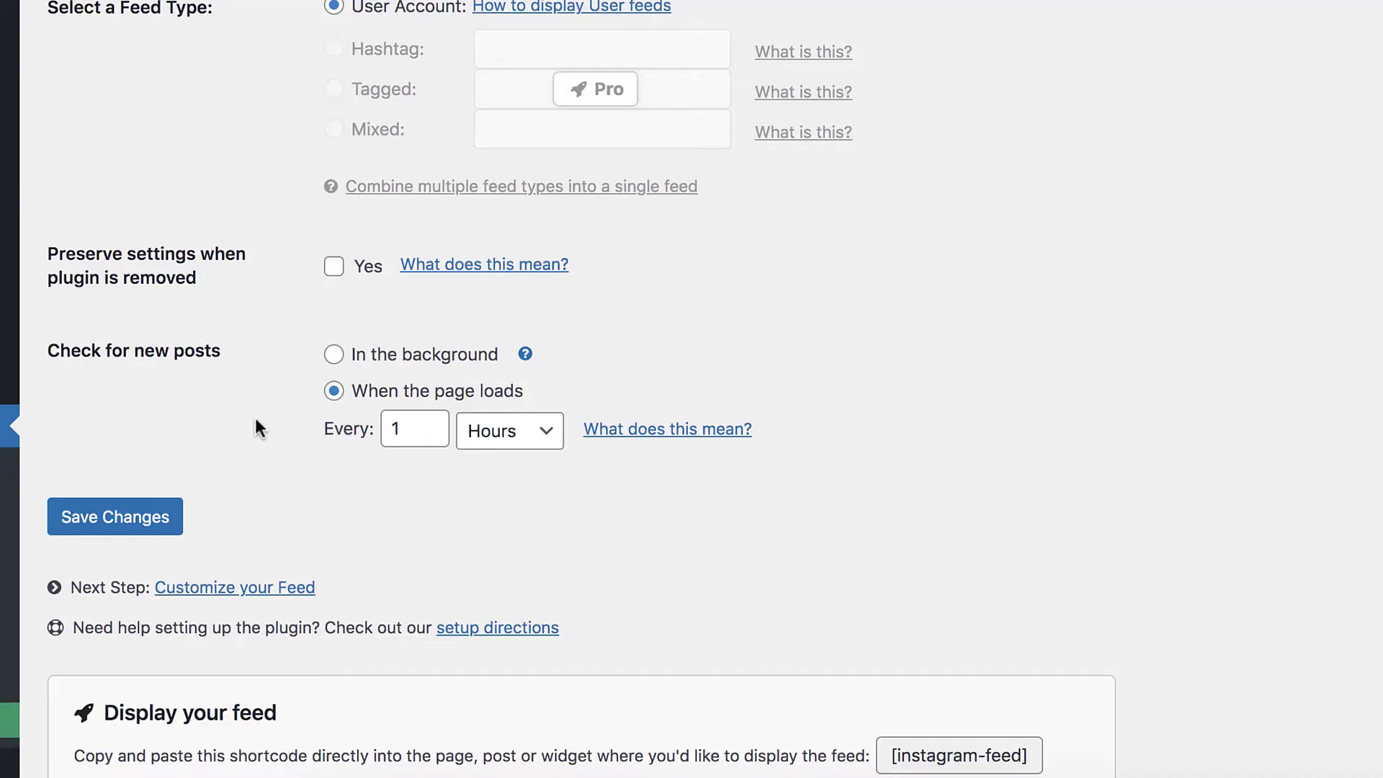
pyautogui.click(403, 430)
pyautogui.press('BackSpace')
pyautogui.write('24')
pyautogui.click(507, 431)
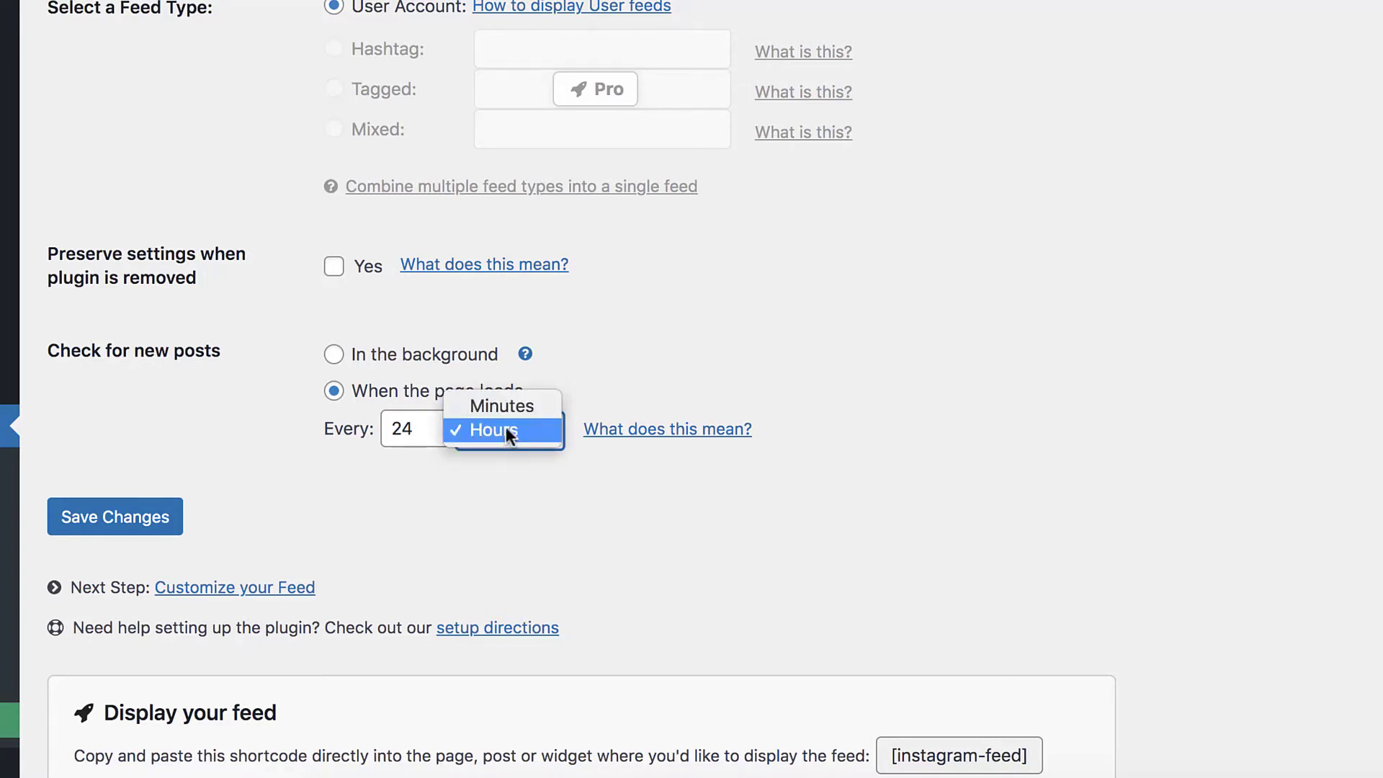
pyautogui.click(481, 435)
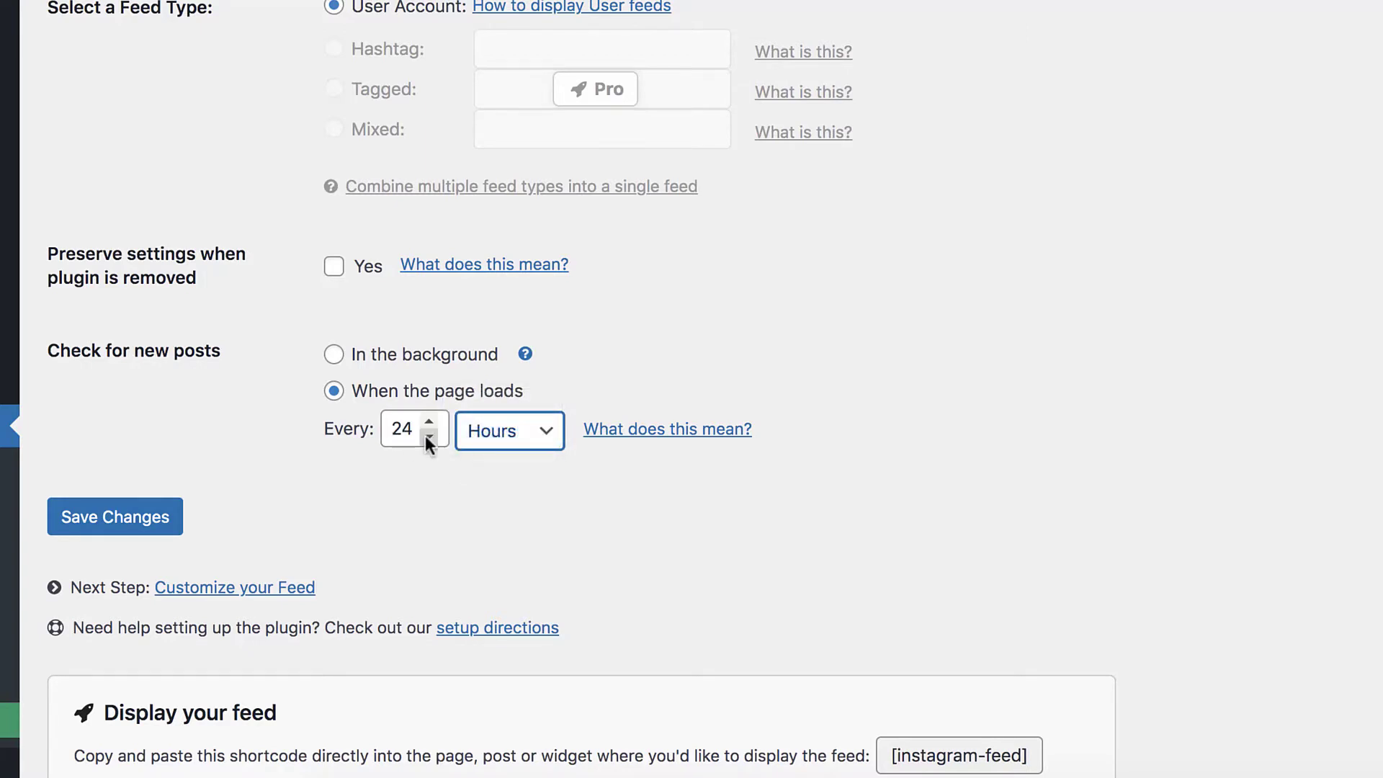
pyautogui.click(390, 487)
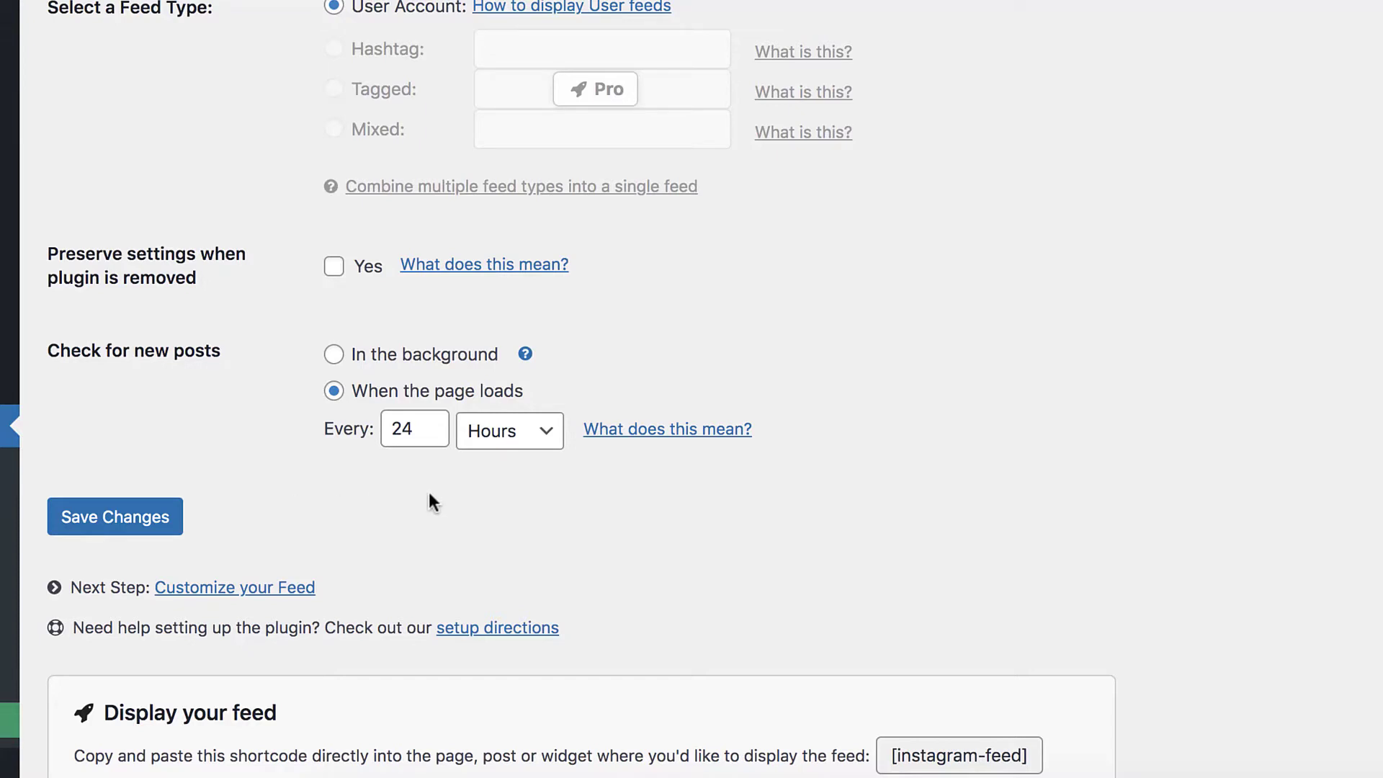
pyautogui.scroll(1, 300, 485)
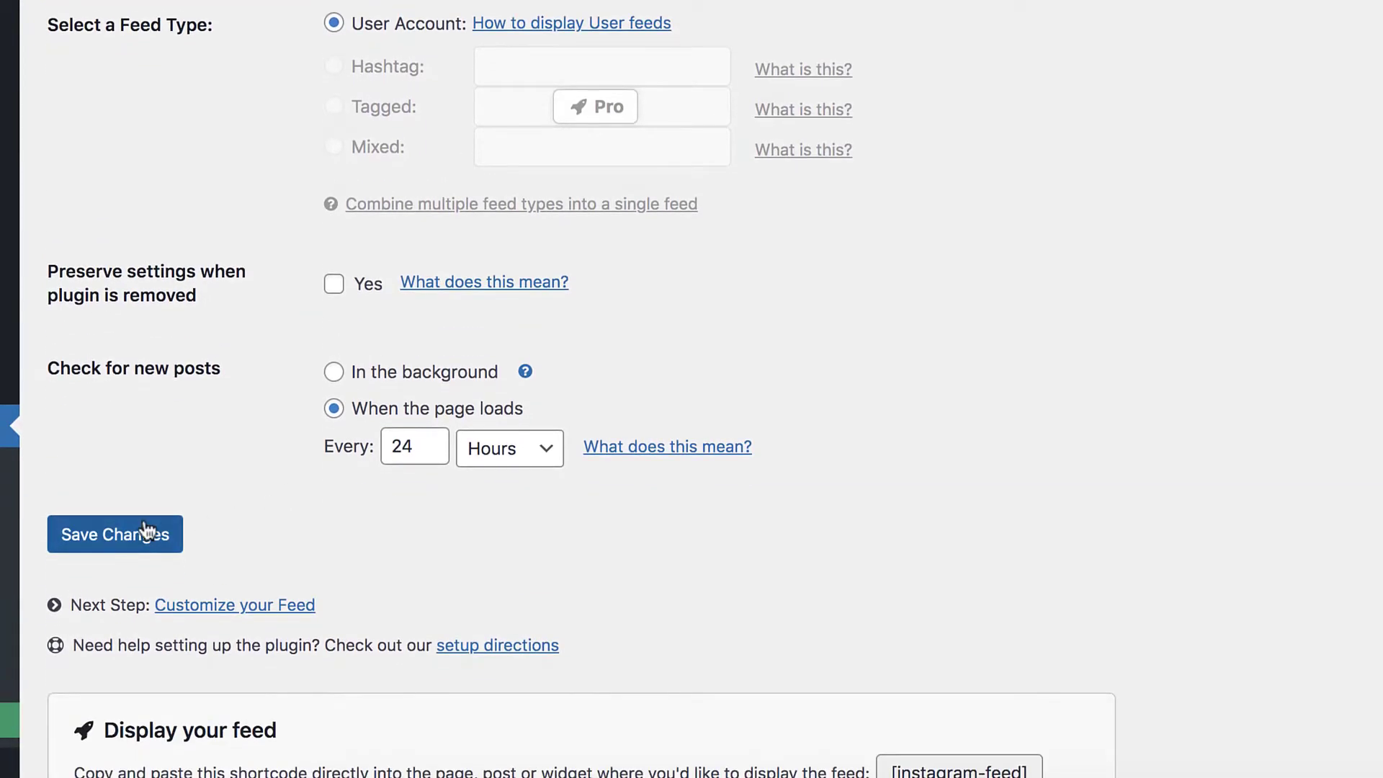
pyautogui.click(147, 533)
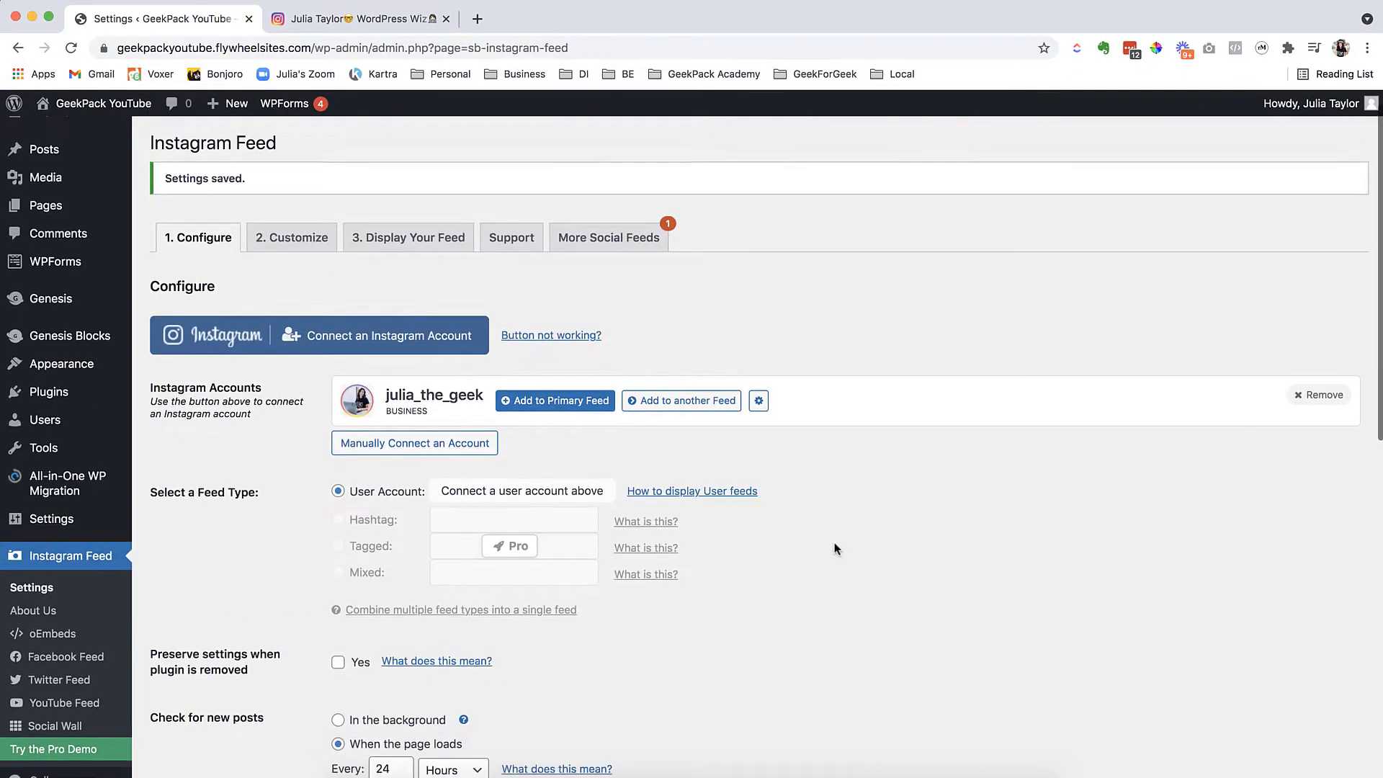
# - Look over the saved Configure settings and open the feed's Customize settings
pyautogui.scroll(-5, 833, 549)
pyautogui.scroll(4, 834, 549)
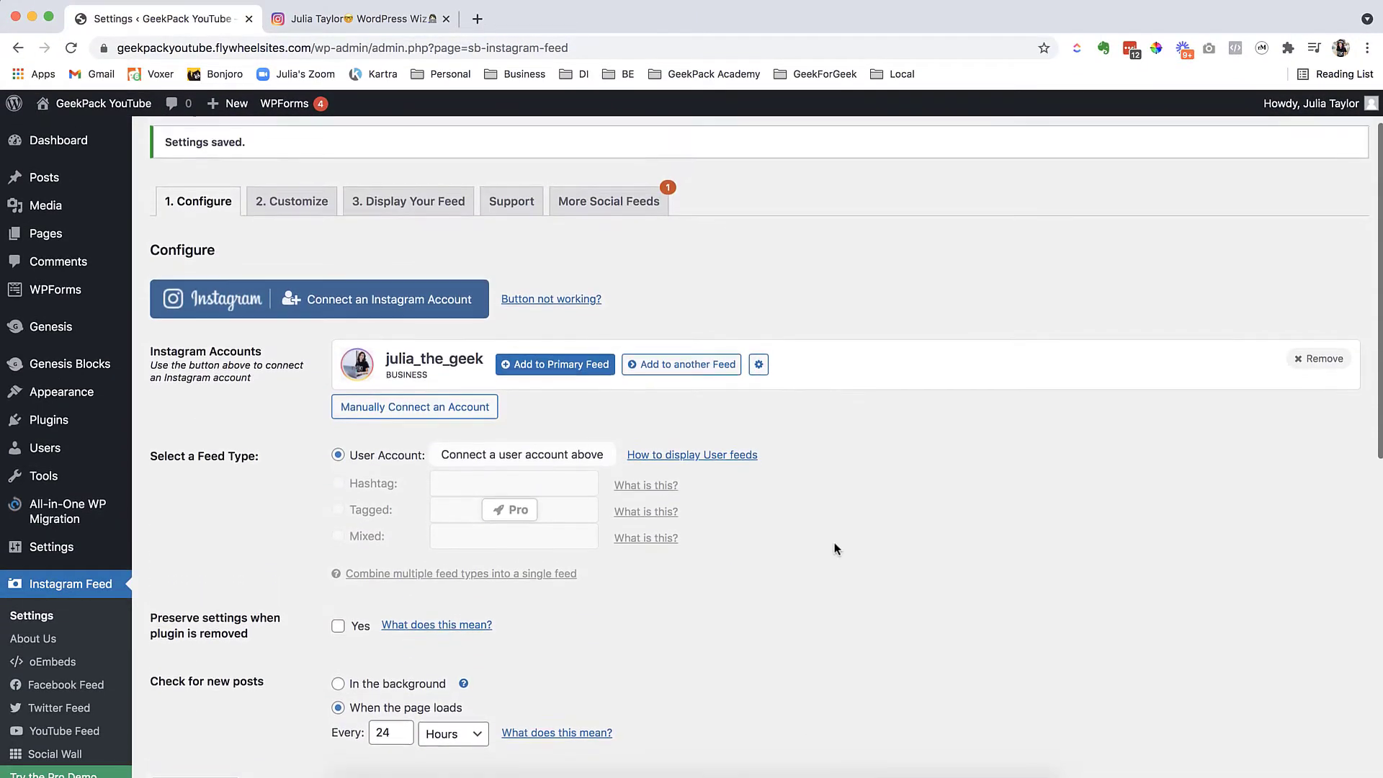
pyautogui.click(278, 209)
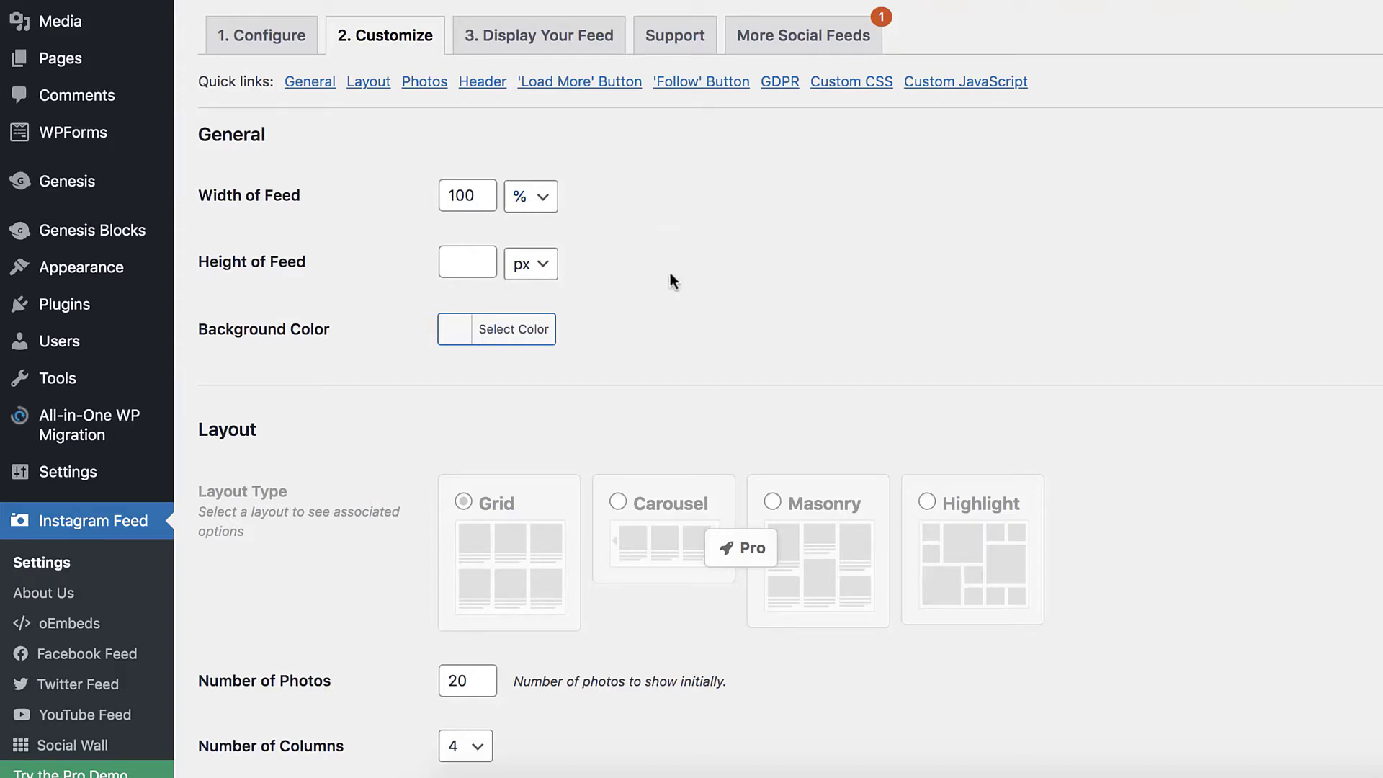
# - Look at the feed's background color choices and the available layout types
pyautogui.click(510, 335)
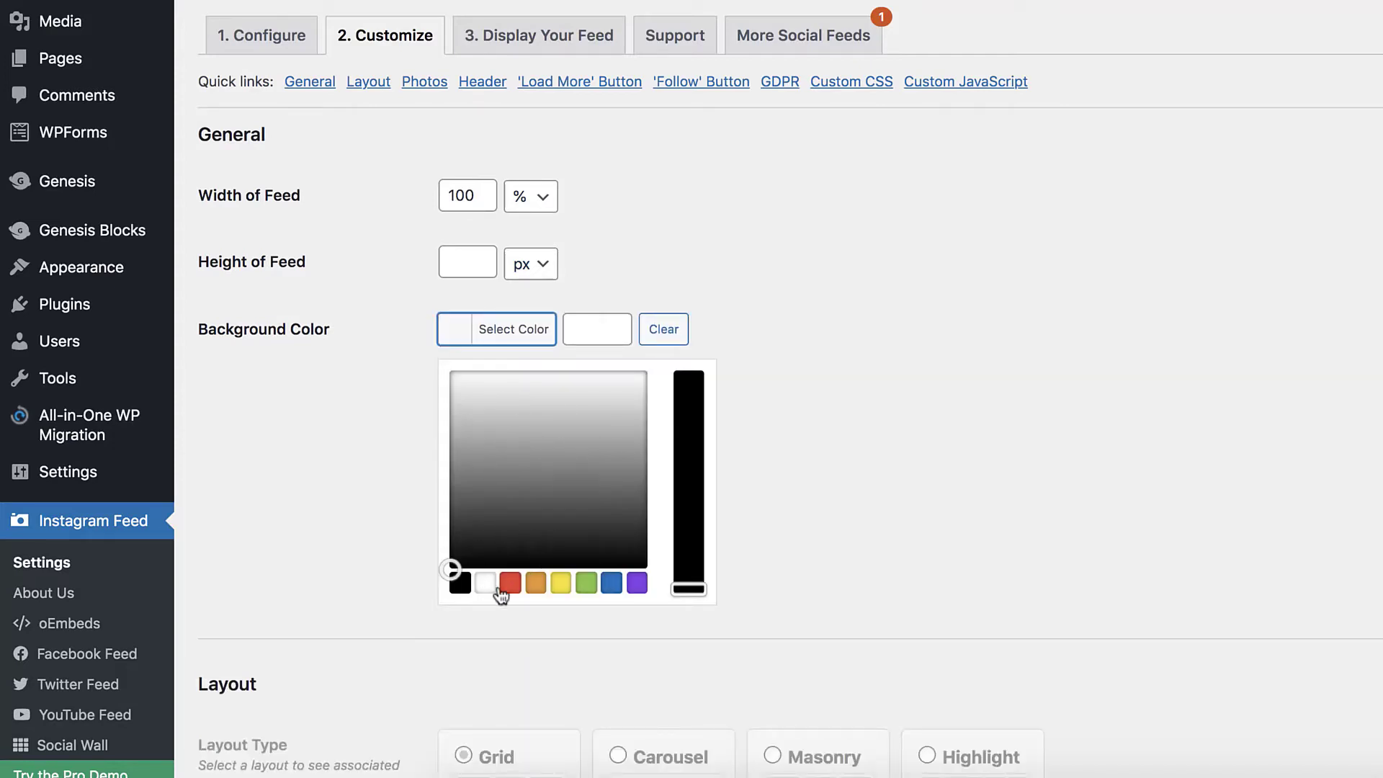
pyautogui.click(859, 338)
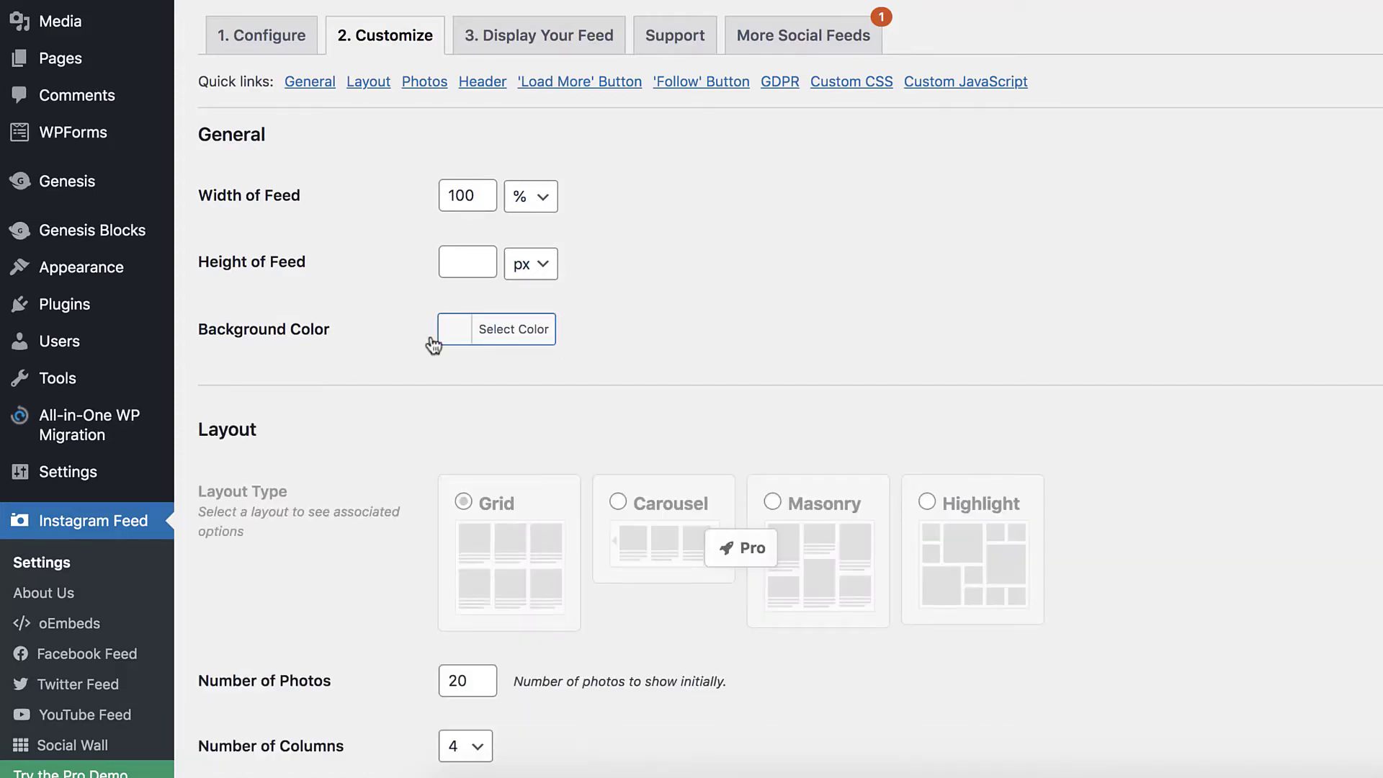
pyautogui.scroll(-5, 1224, 346)
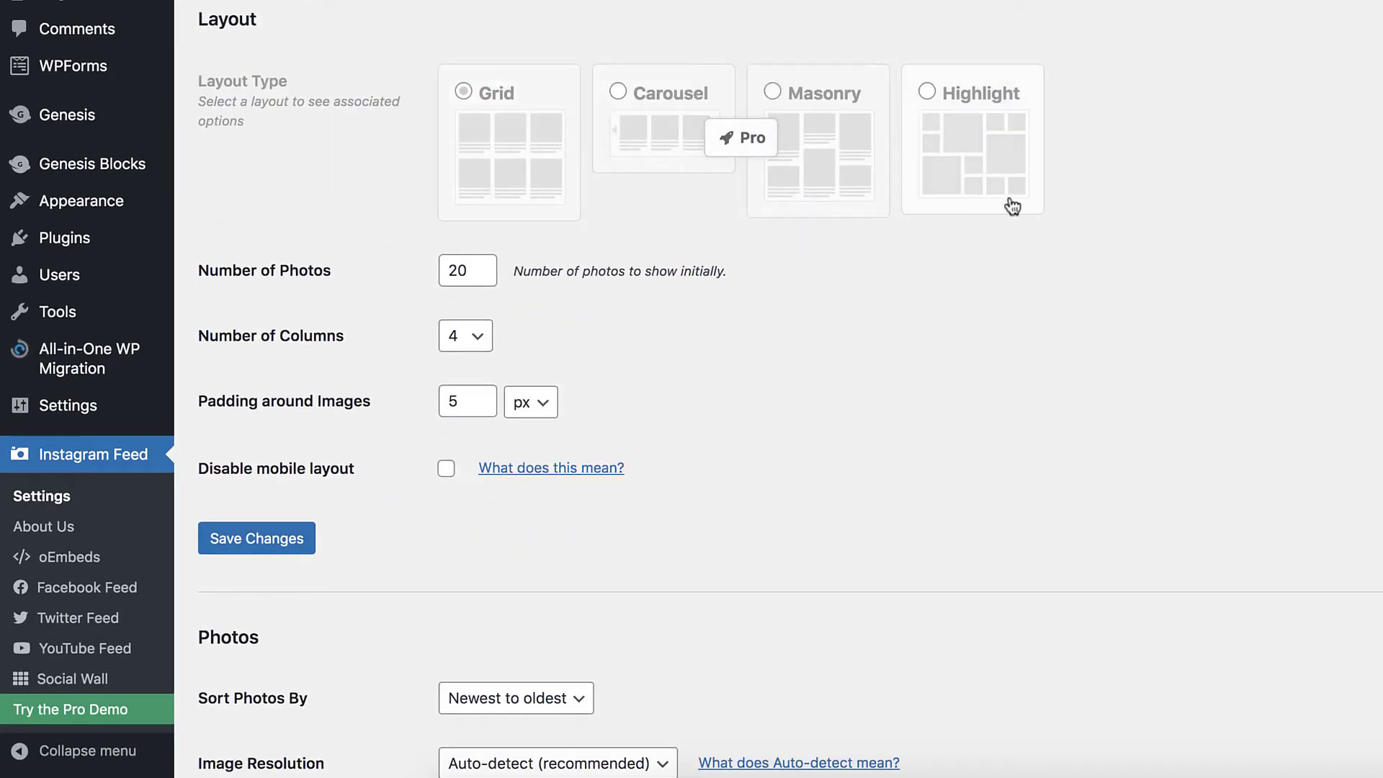
pyautogui.moveTo(745, 146)
pyautogui.scroll(-1, 377, 193)
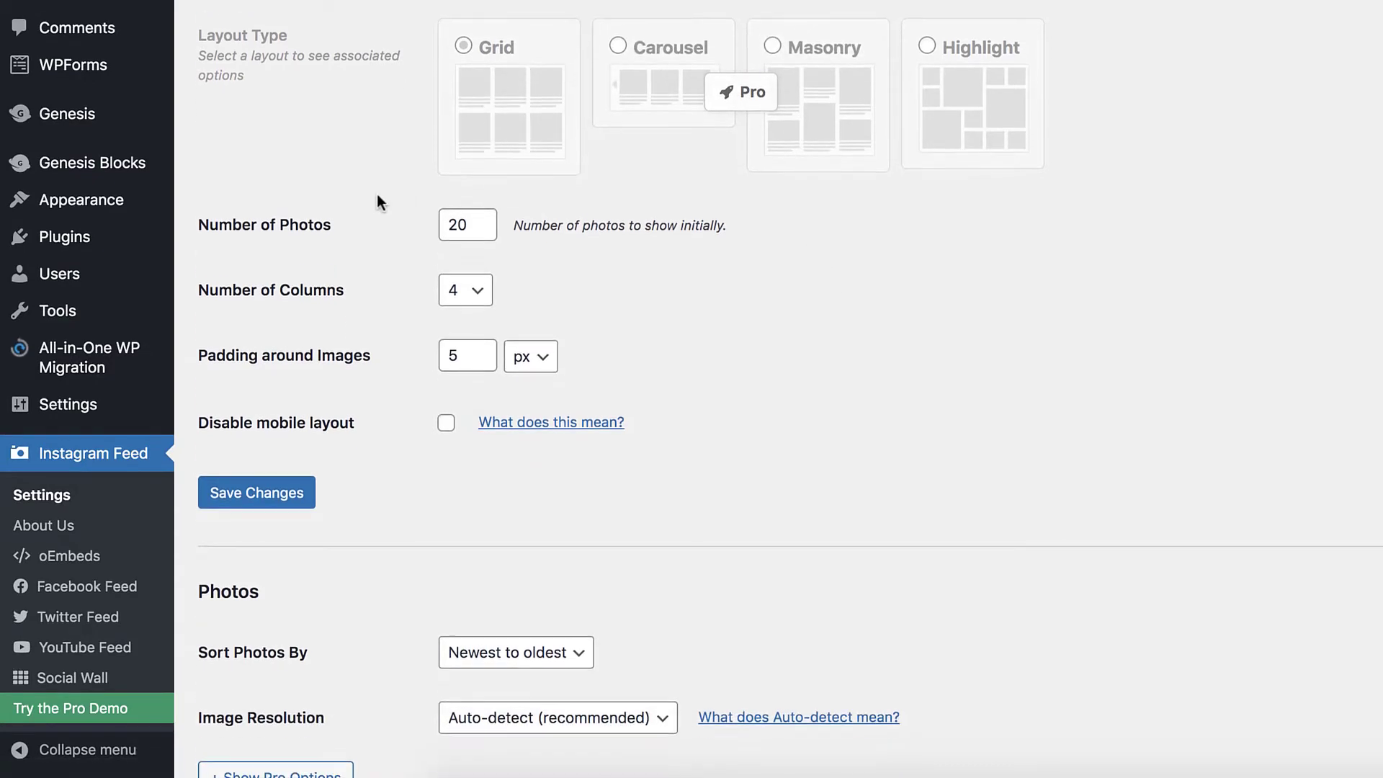
# - Set the feed's layout to 5 photos in 5 columns and save the changes
pyautogui.click(469, 222)
pyautogui.doubleClick(468, 222)
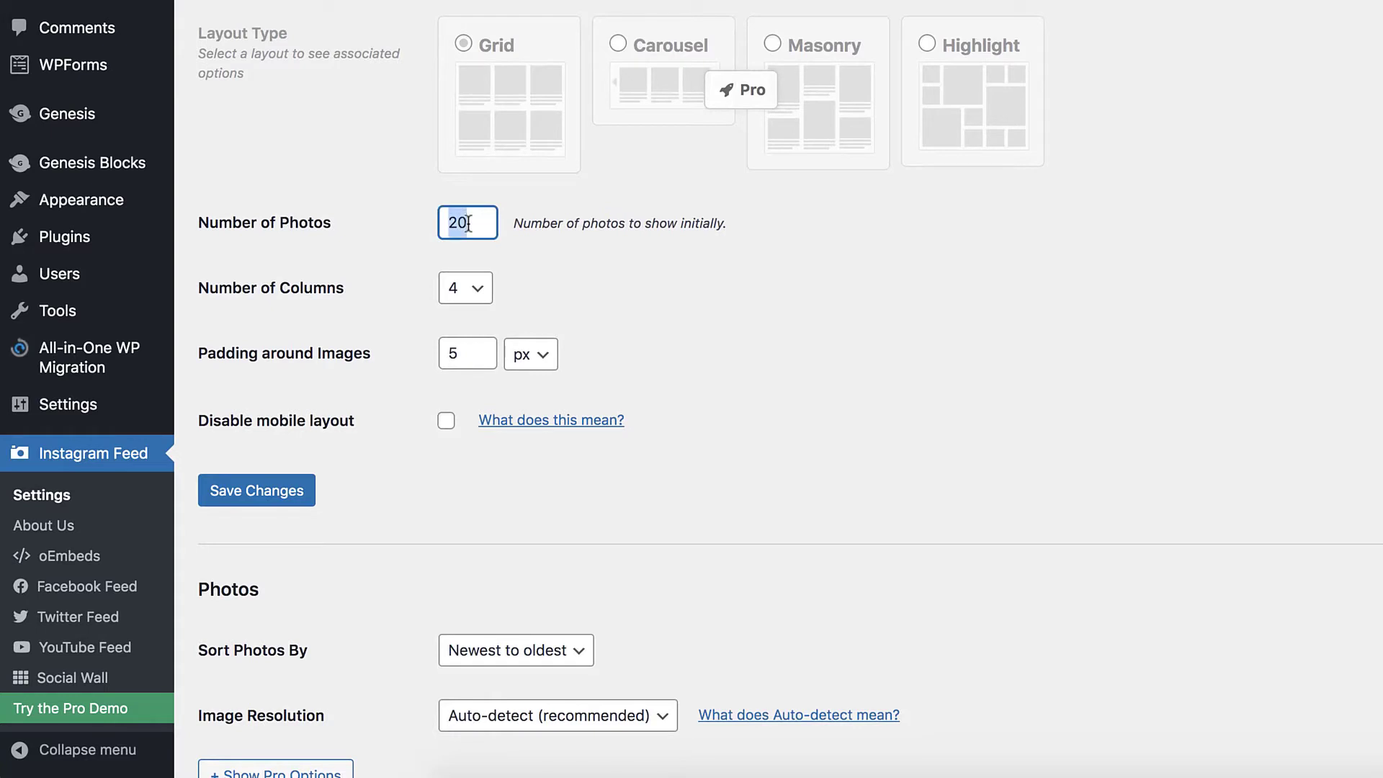
pyautogui.write('5')
pyautogui.click(411, 226)
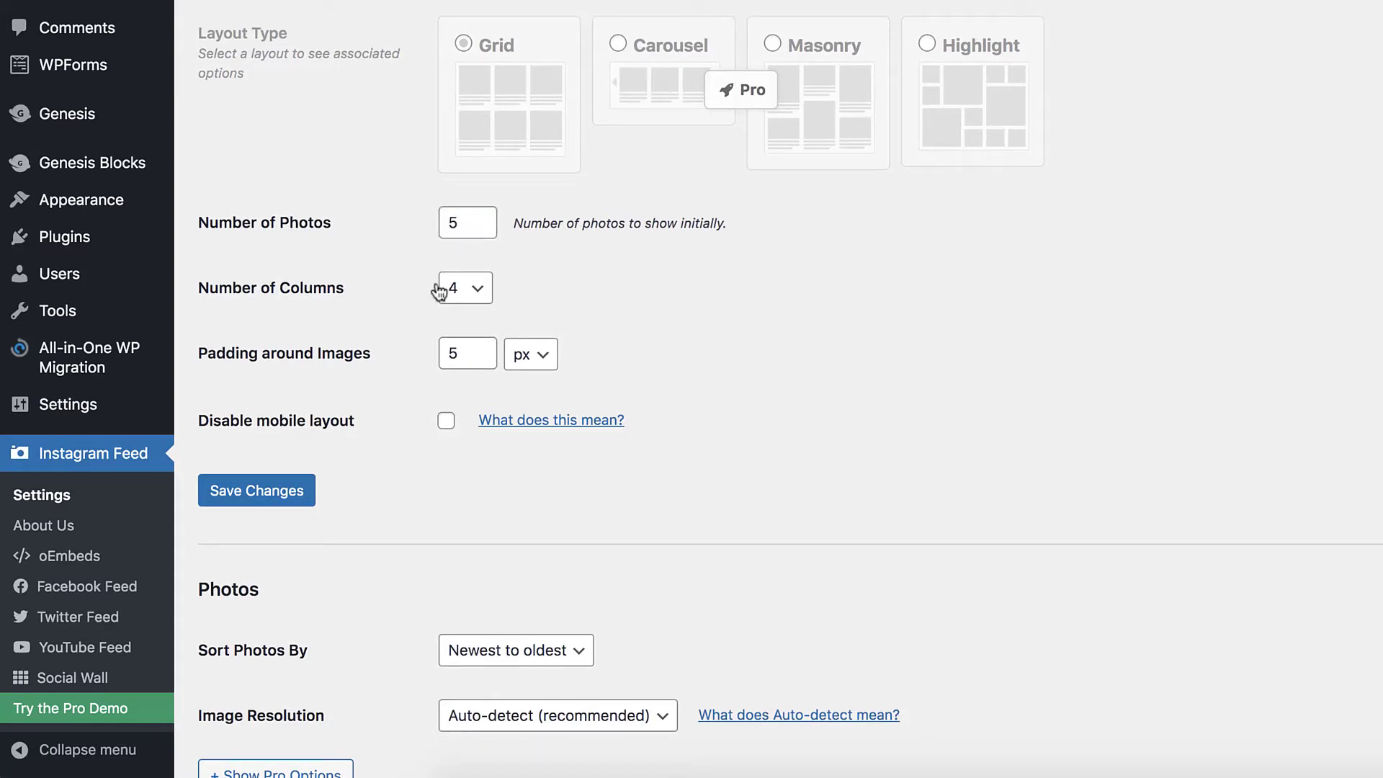
pyautogui.click(467, 287)
pyautogui.click(466, 309)
pyautogui.scroll(-1, 738, 440)
pyautogui.click(276, 459)
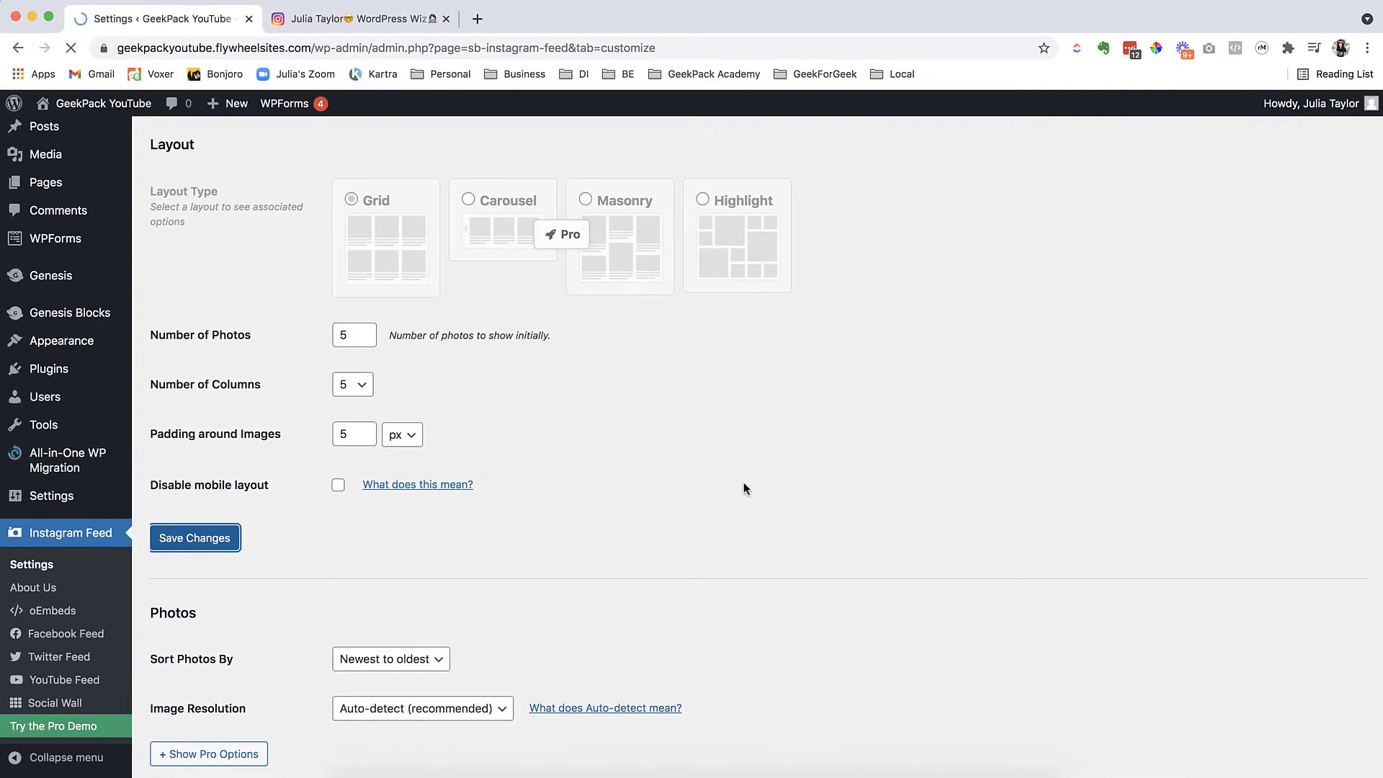
# - Review the saved layout values and the Photos, Photo Hover Style, Carousel and Header settings of the feed
pyautogui.scroll(-6, 971, 449)
pyautogui.scroll(-3, 971, 450)
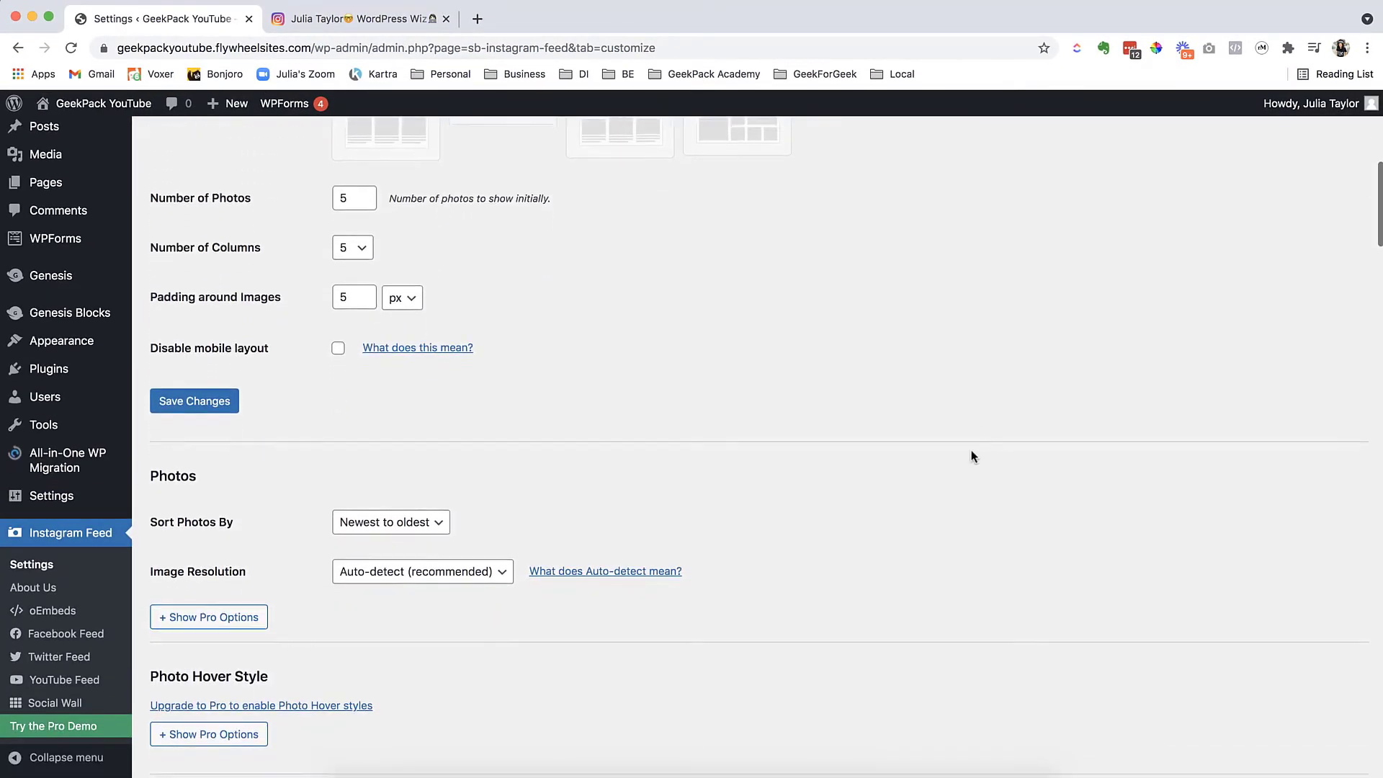
pyautogui.scroll(3, 991, 447)
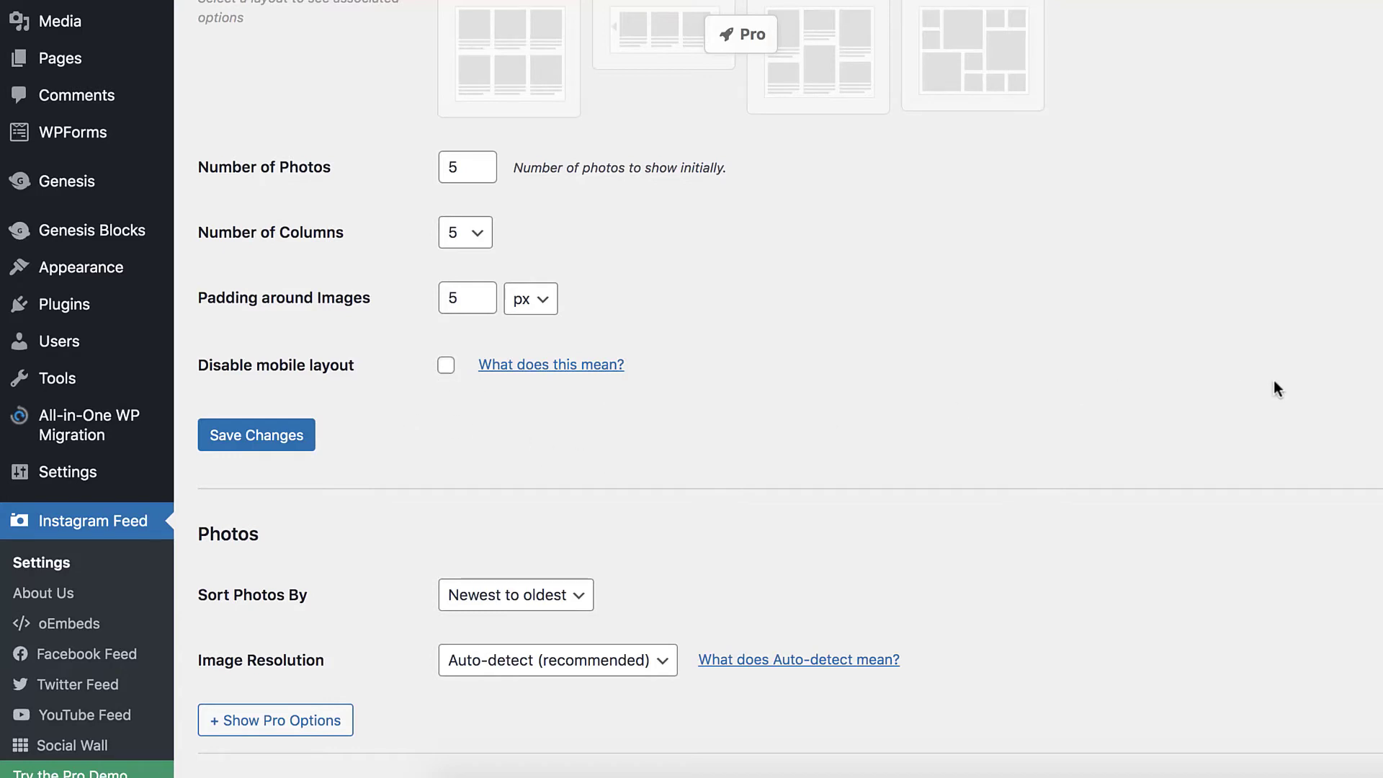
pyautogui.scroll(-5, 1276, 389)
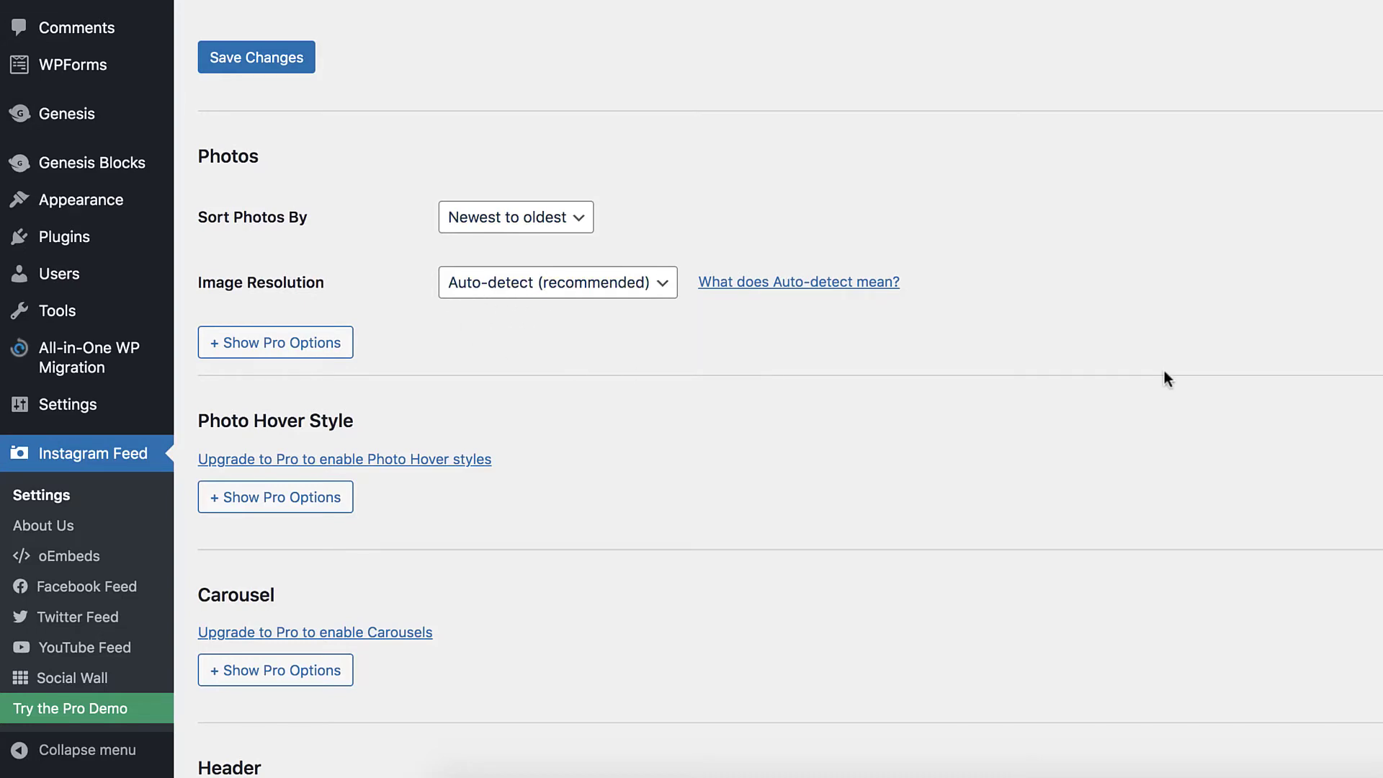
pyautogui.scroll(-5, 1167, 378)
pyautogui.scroll(-2, 1166, 378)
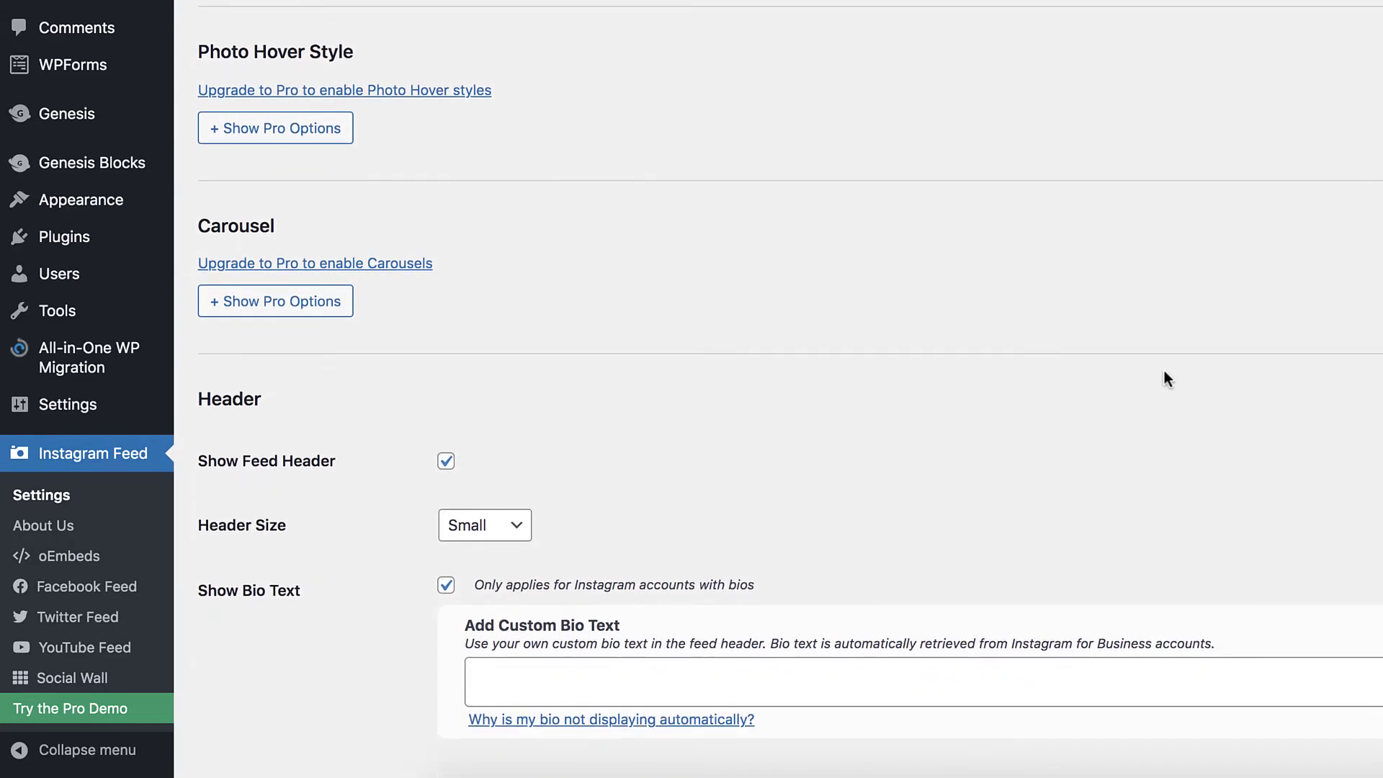
pyautogui.scroll(-1, 1165, 377)
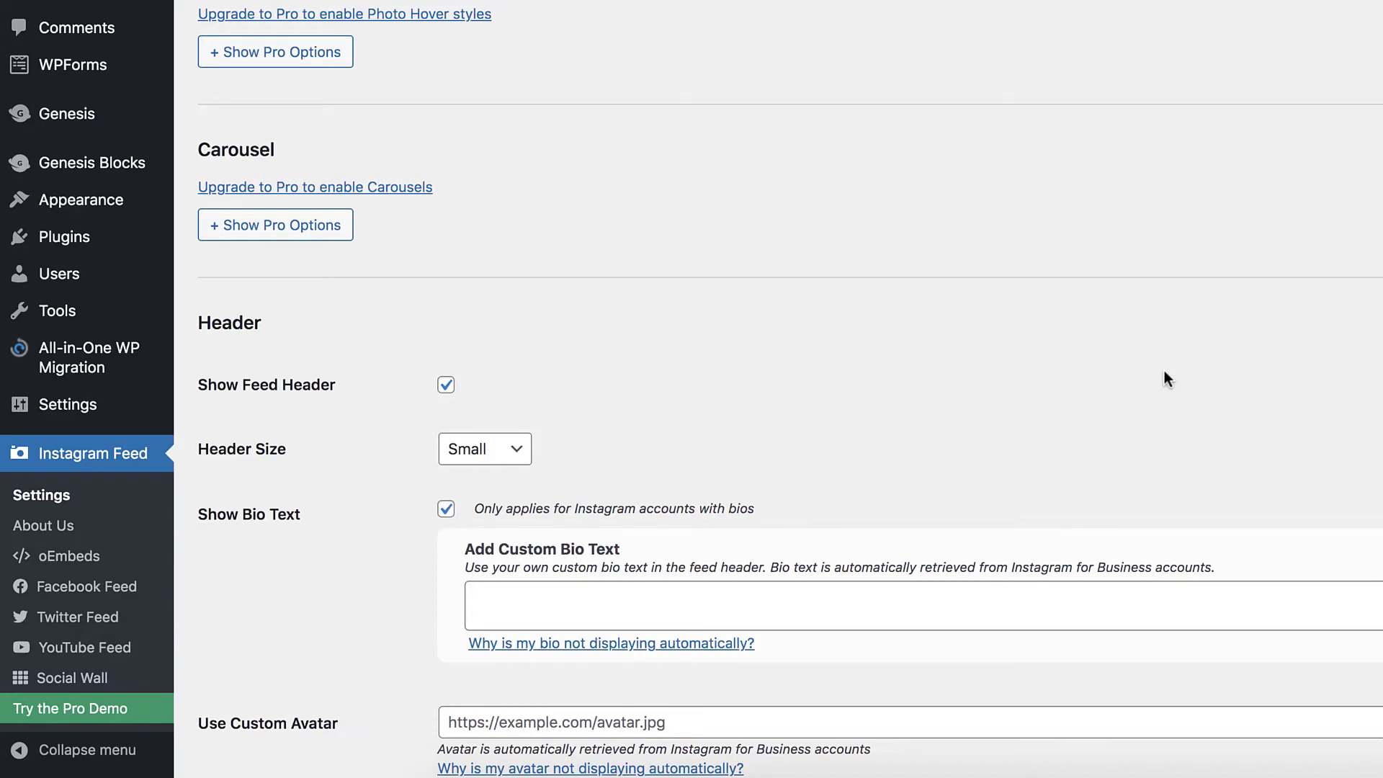
pyautogui.scroll(-5, 1165, 376)
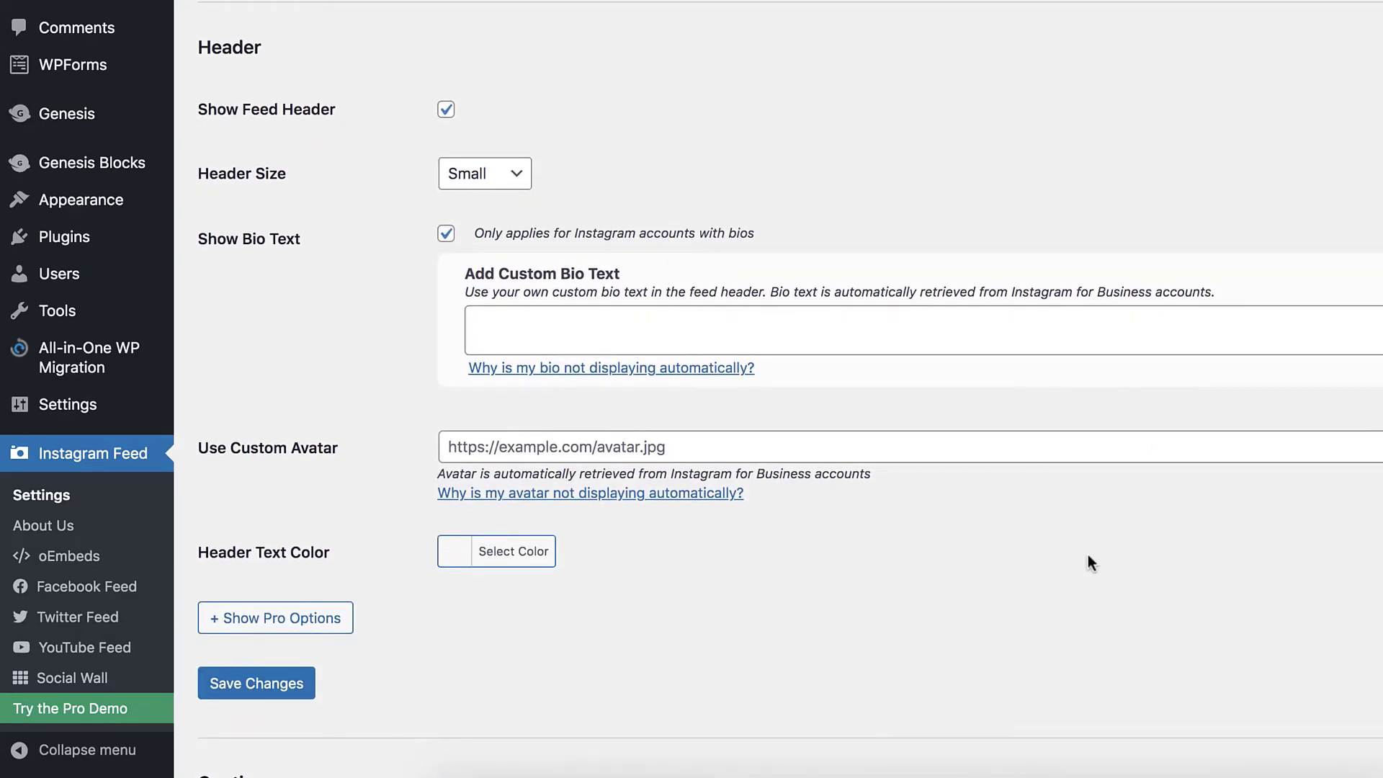
pyautogui.scroll(1, 1088, 554)
pyautogui.scroll(-1, 1088, 553)
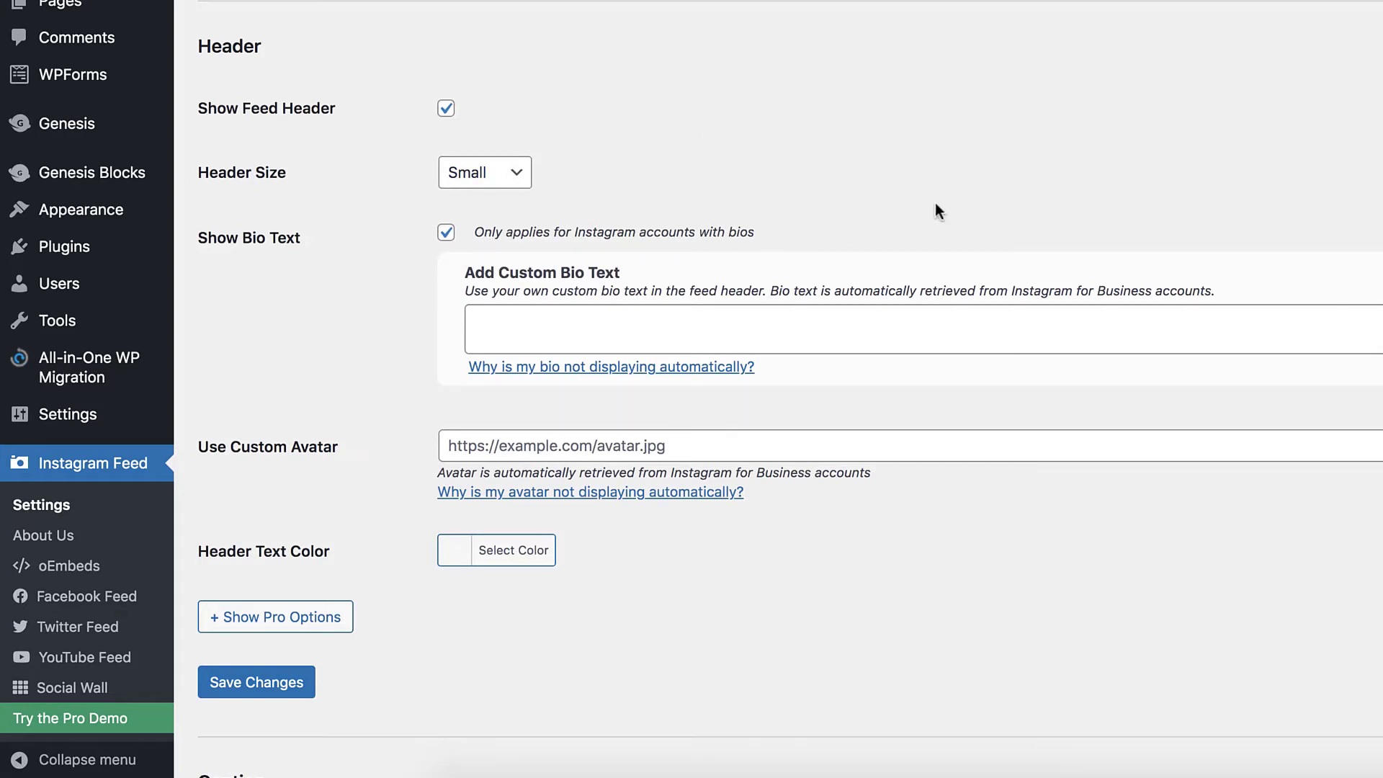
pyautogui.scroll(-2, 974, 526)
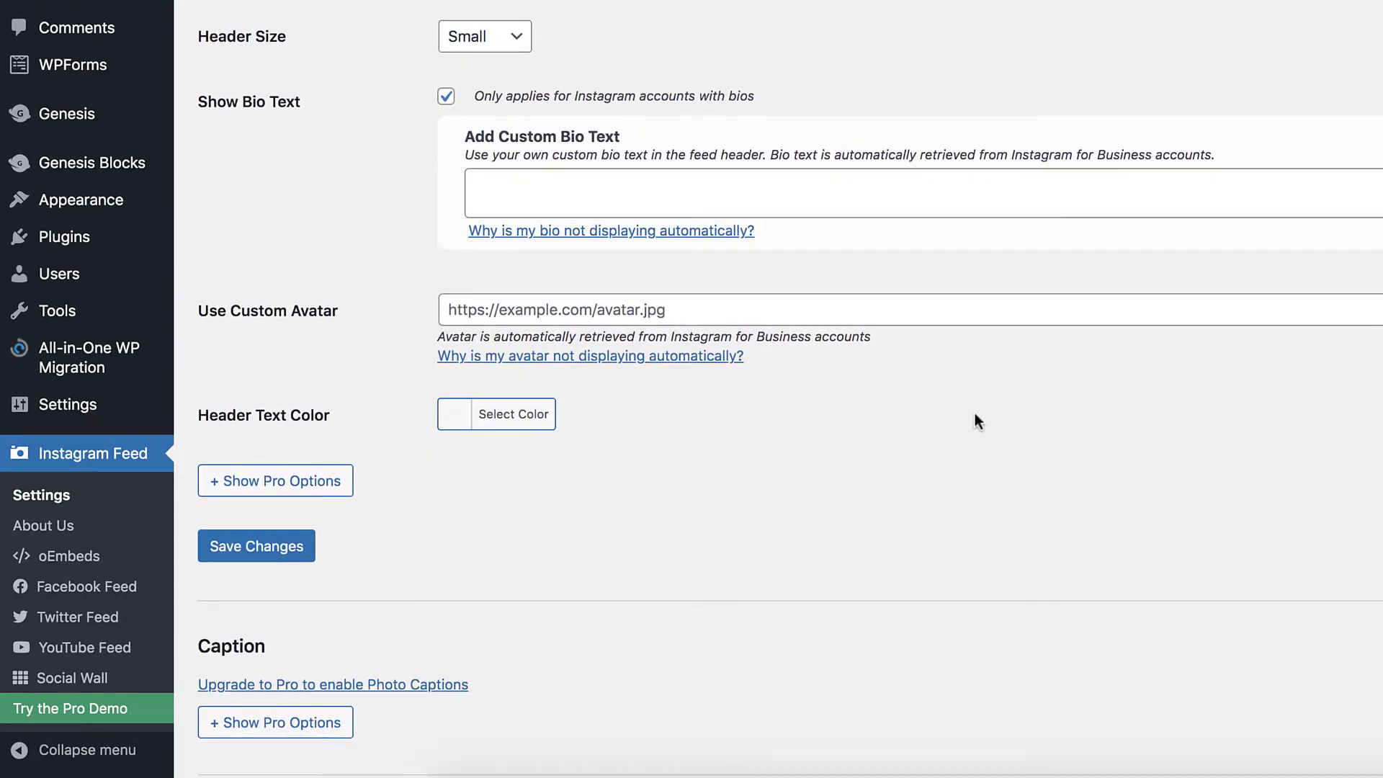
# - Give the 'Load More' button the background color #a38894 and white text
pyautogui.scroll(-10, 975, 414)
pyautogui.scroll(-6, 976, 418)
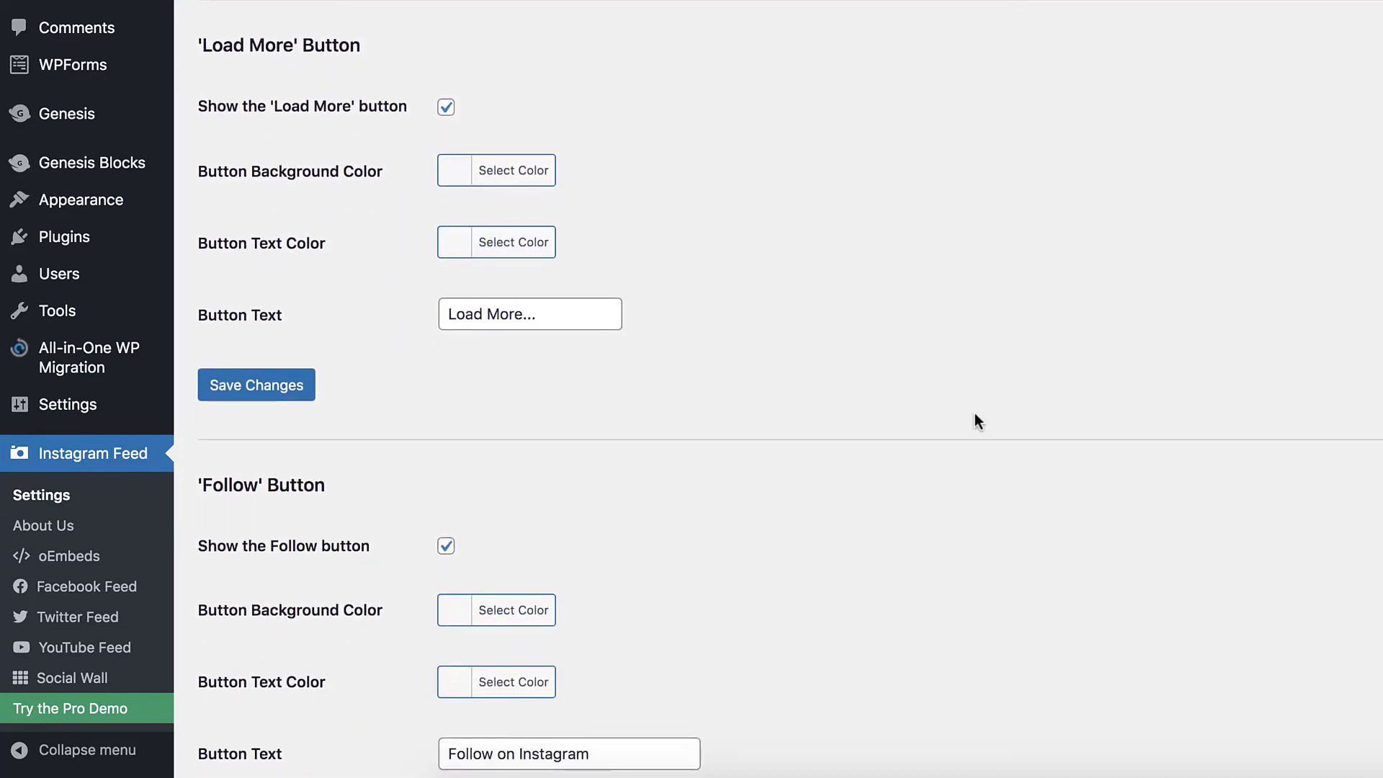
pyautogui.scroll(-1, 868, 141)
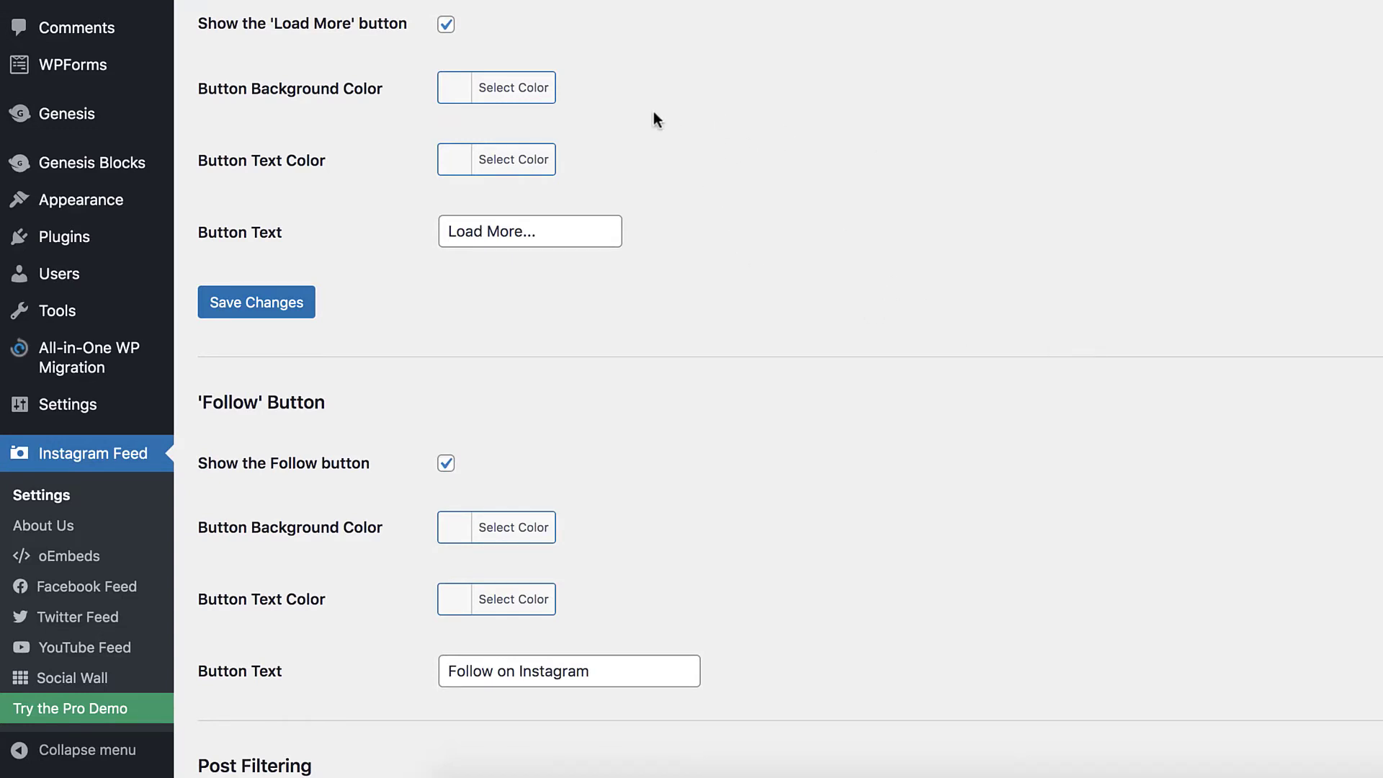
pyautogui.click(513, 89)
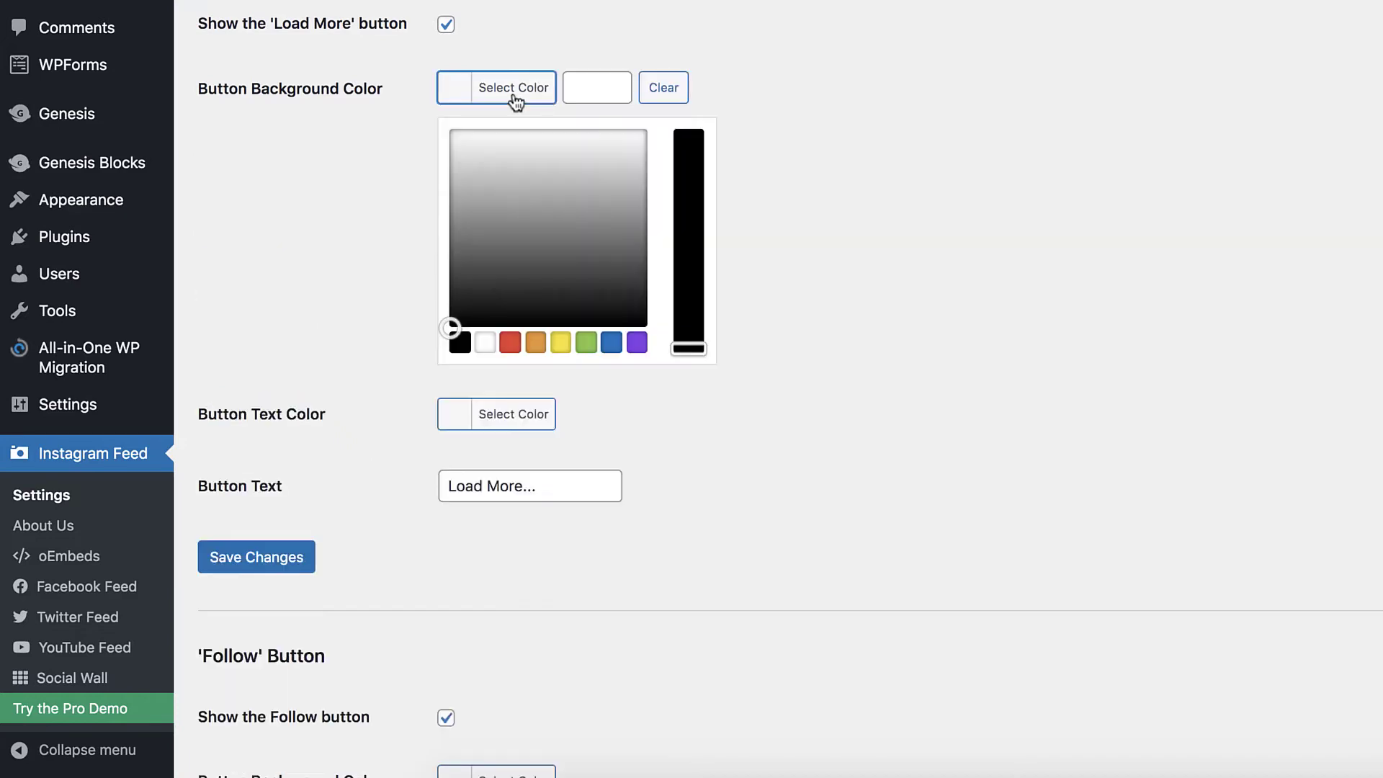
pyautogui.click(598, 89)
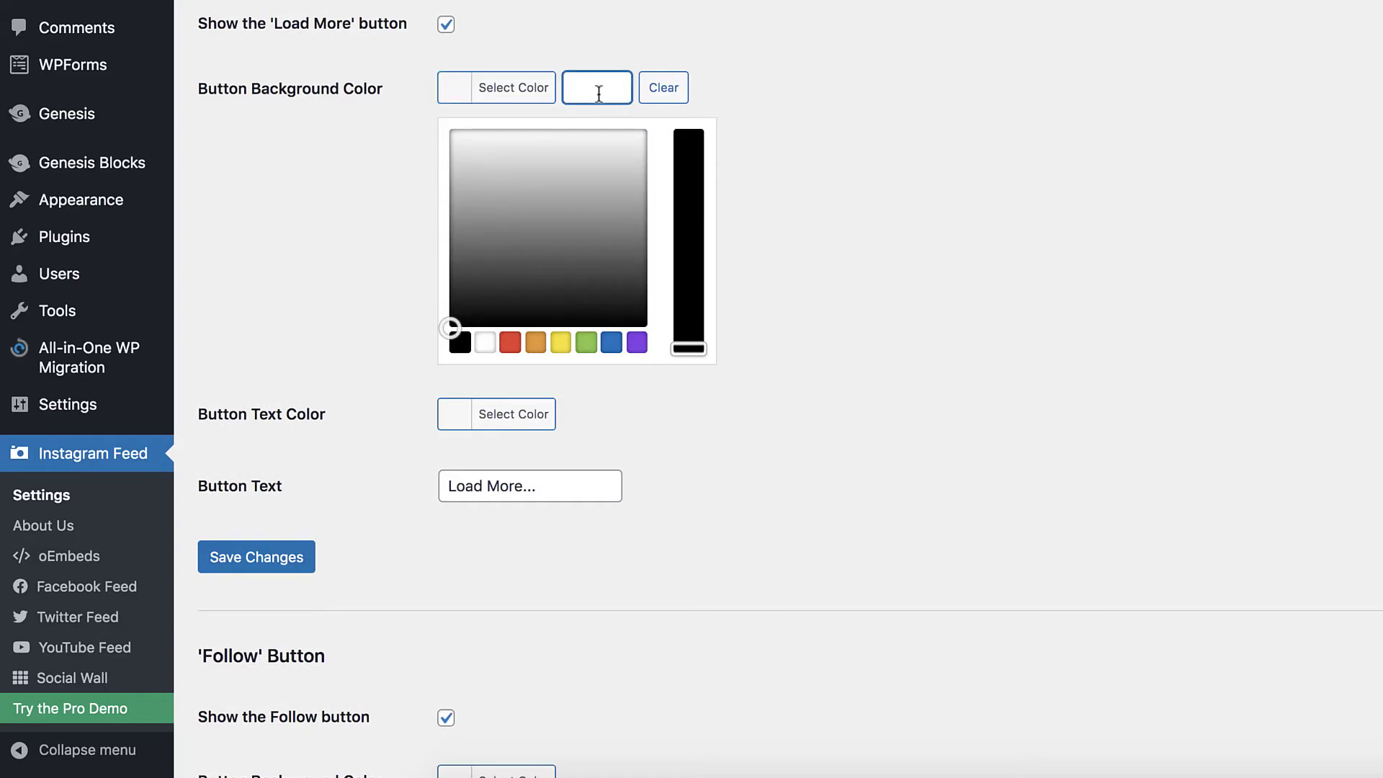
pyautogui.write('#a38894')
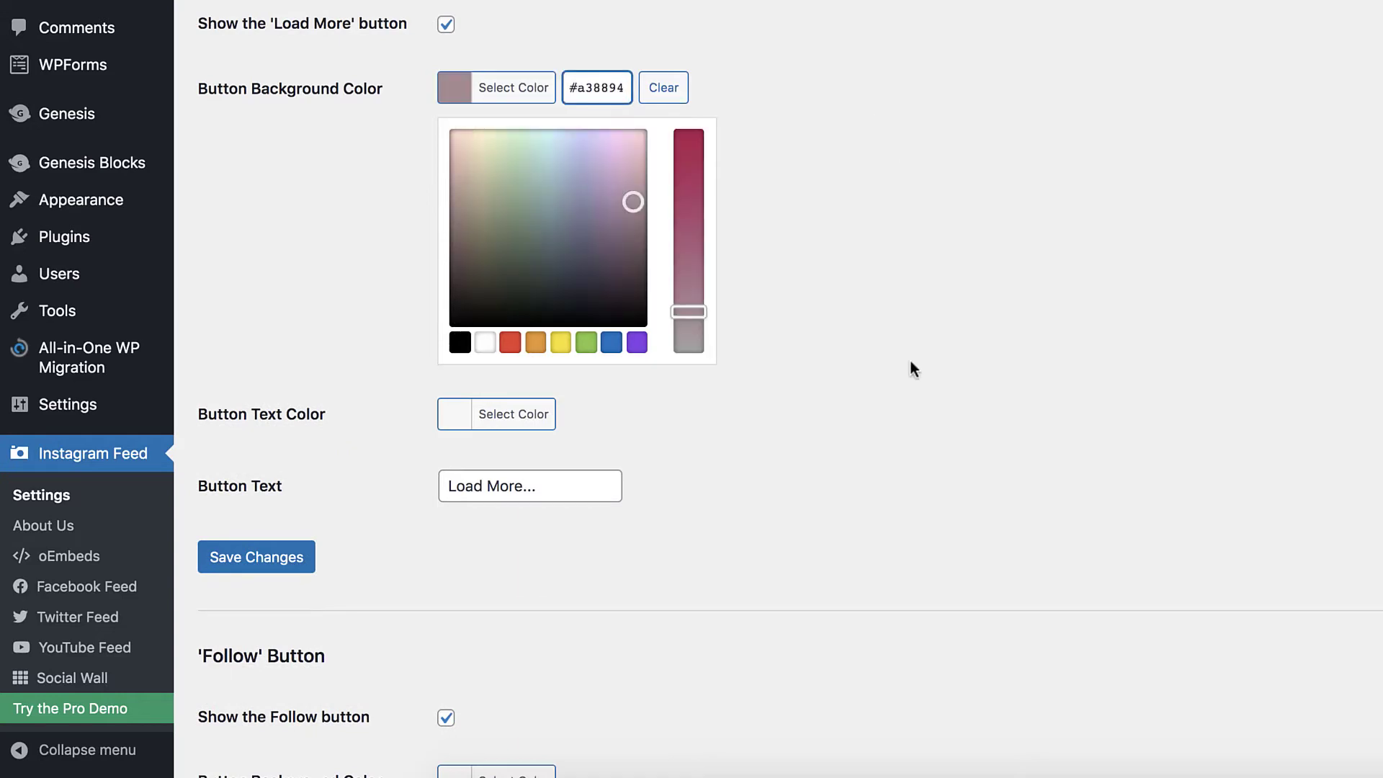
pyautogui.click(513, 414)
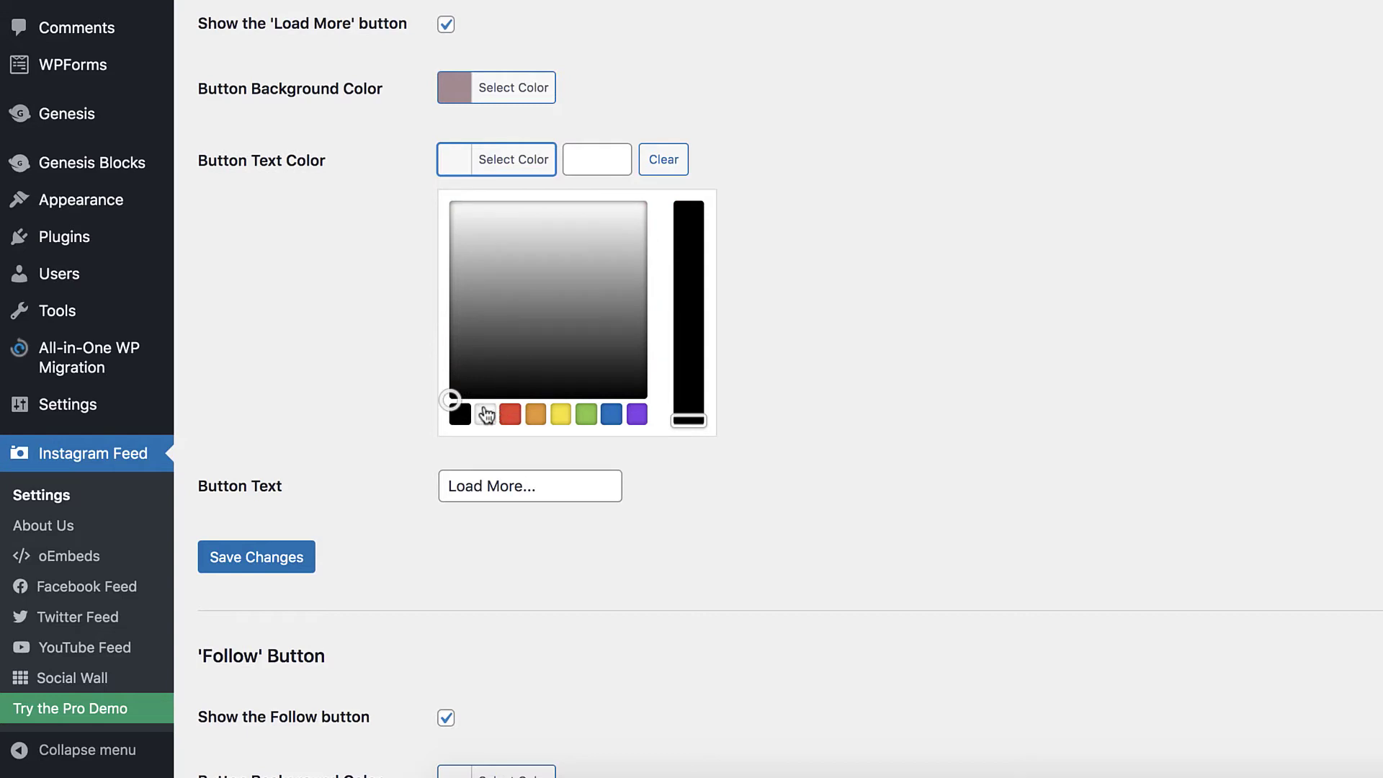
pyautogui.click(485, 414)
pyautogui.click(858, 391)
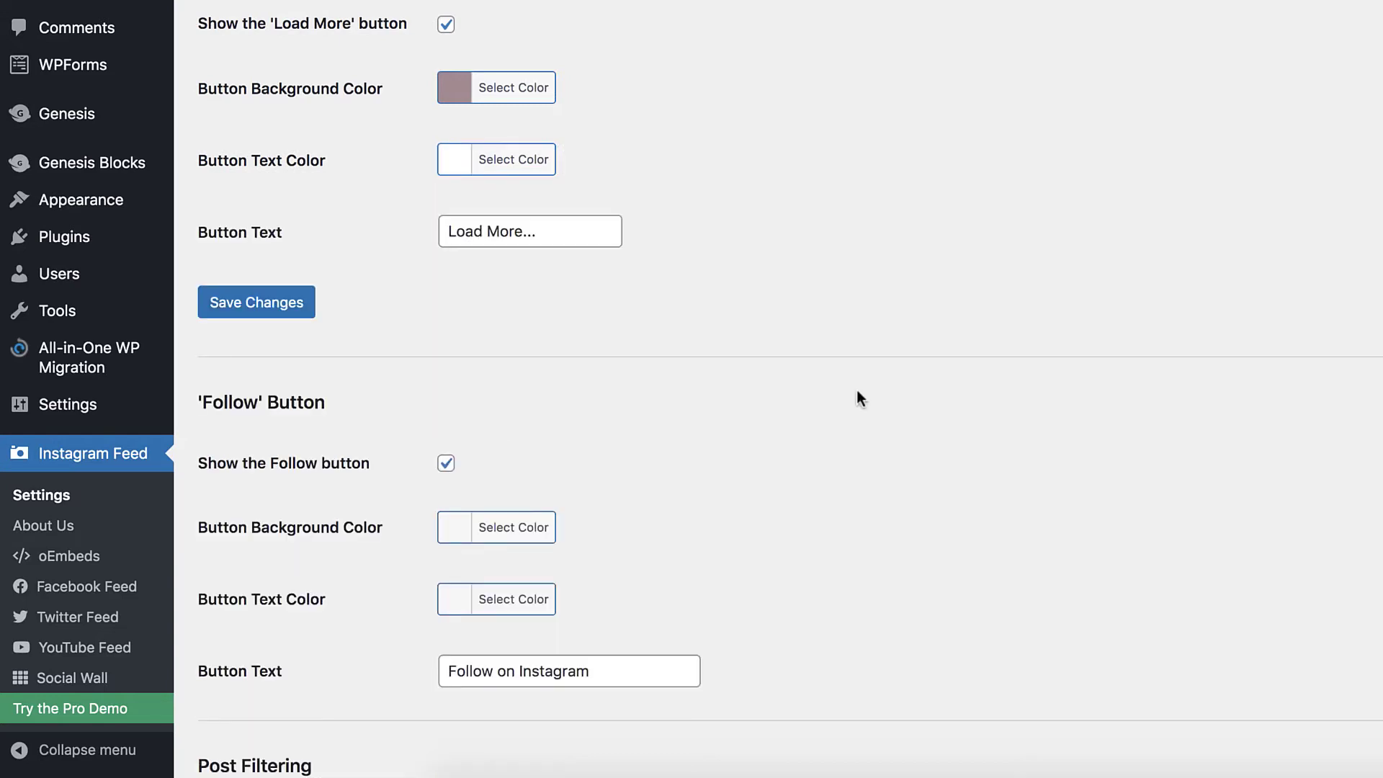
# - Give the 'Follow' button a dark blue background color and white text
pyautogui.scroll(-2, 890, 261)
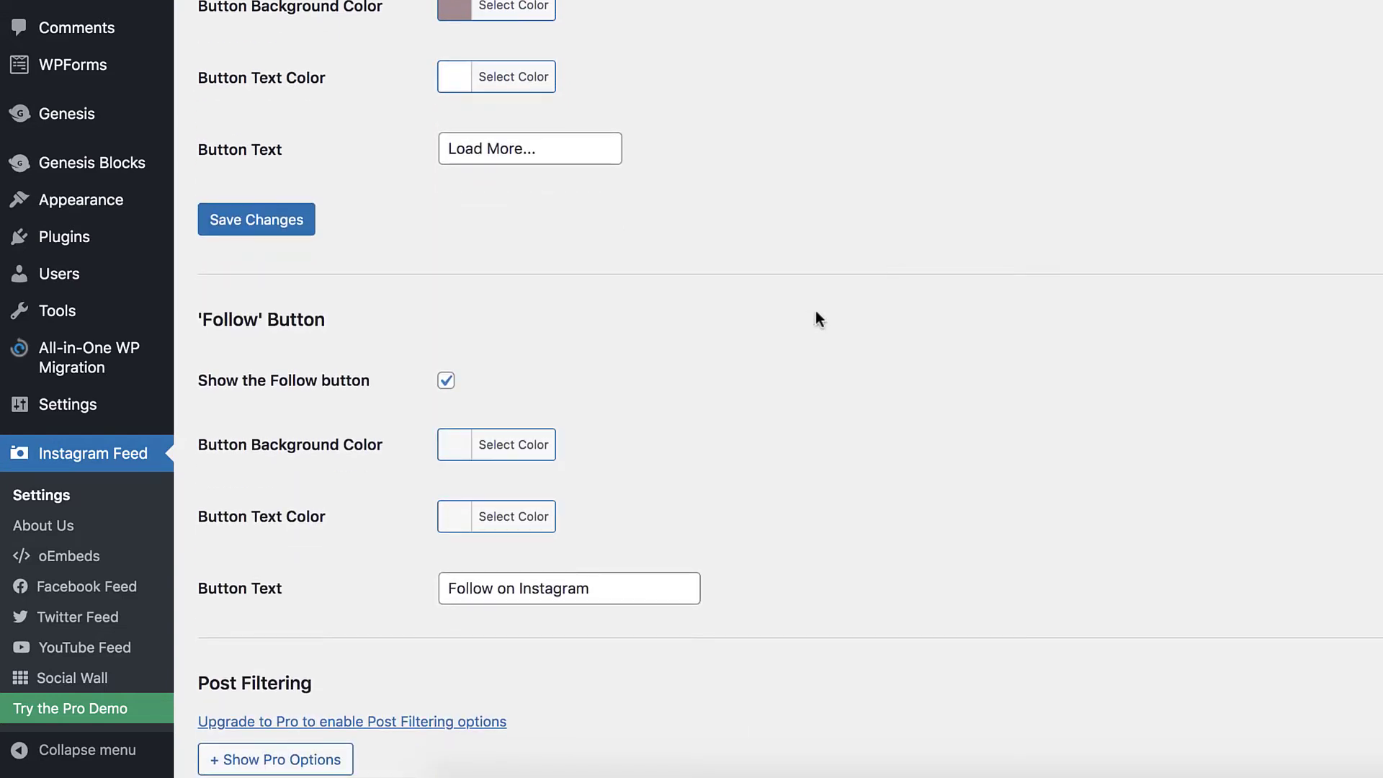
pyautogui.click(497, 445)
pyautogui.click(596, 445)
pyautogui.write('#1a3a6b')
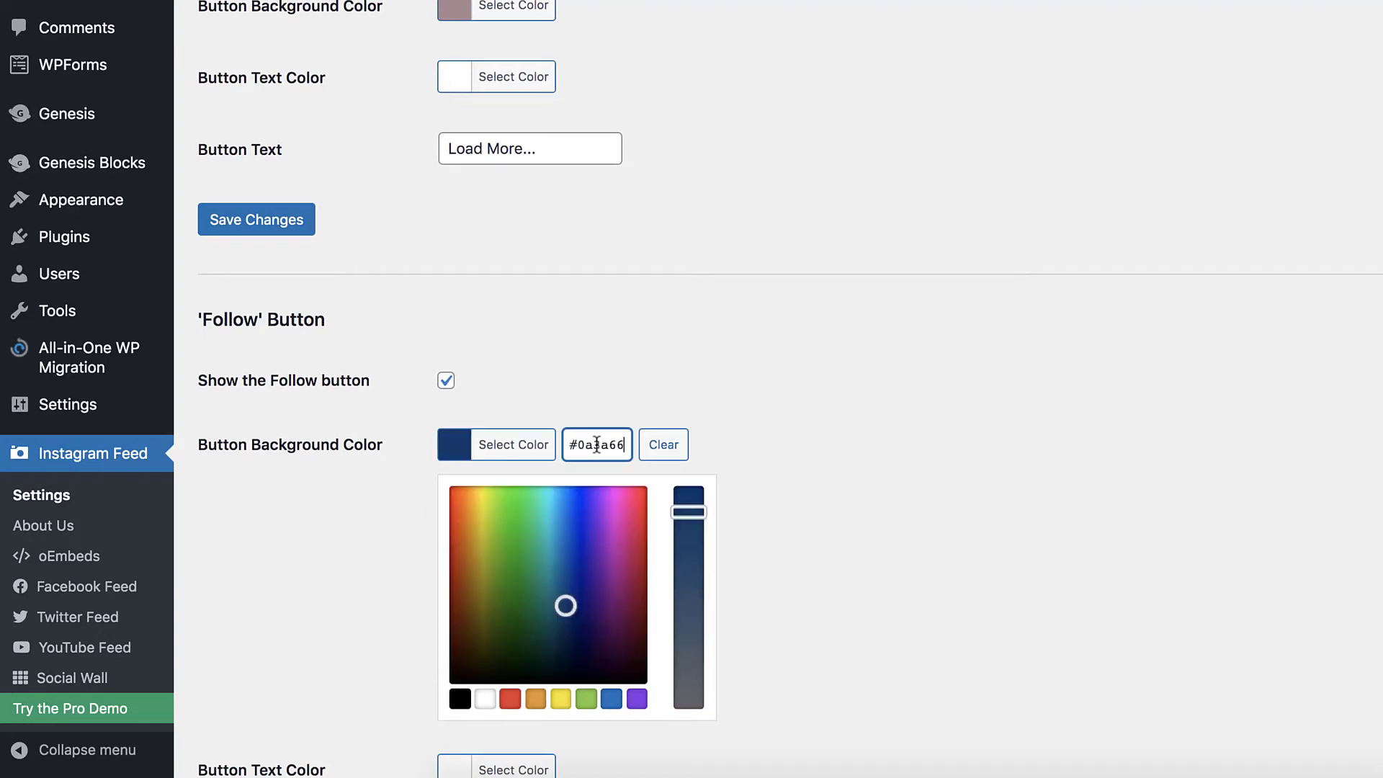
pyautogui.click(915, 438)
pyautogui.rightClick(914, 438)
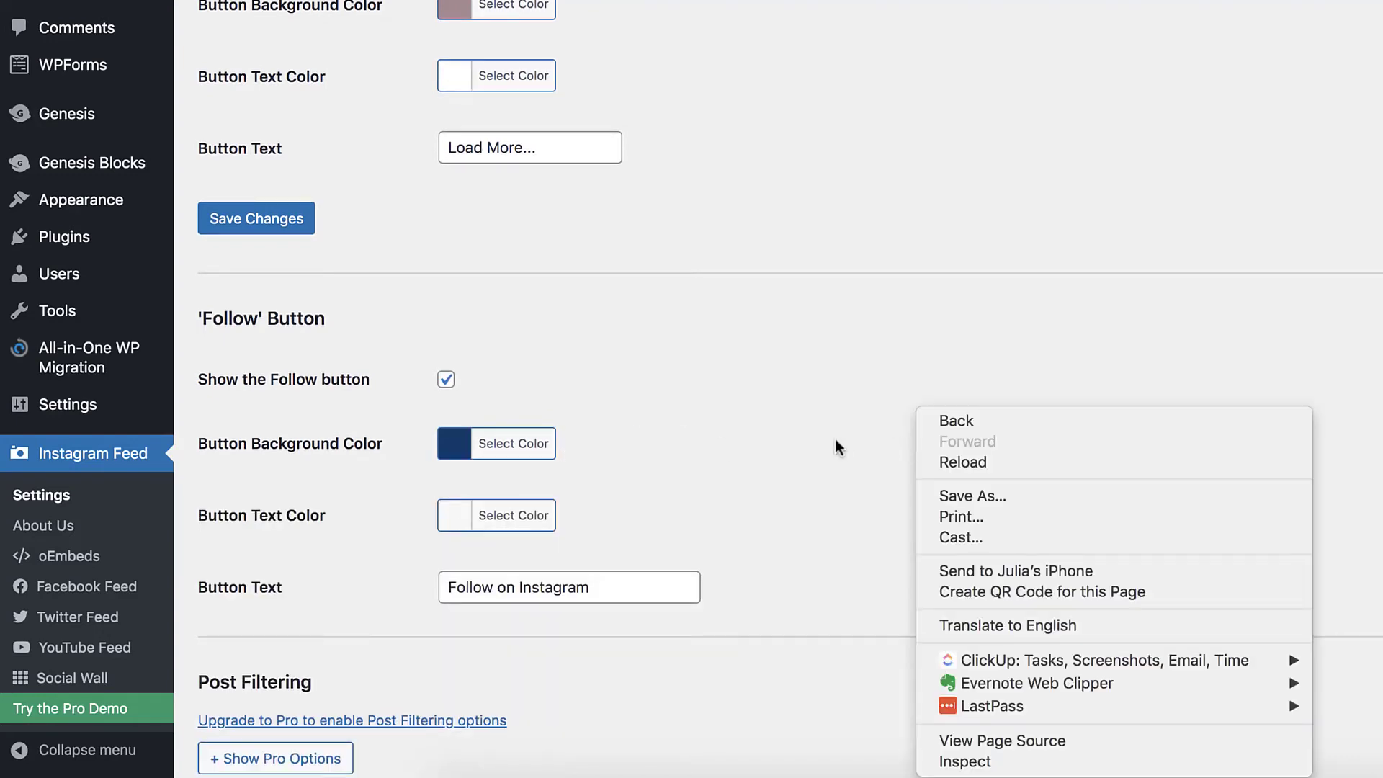
pyautogui.click(552, 486)
pyautogui.click(508, 515)
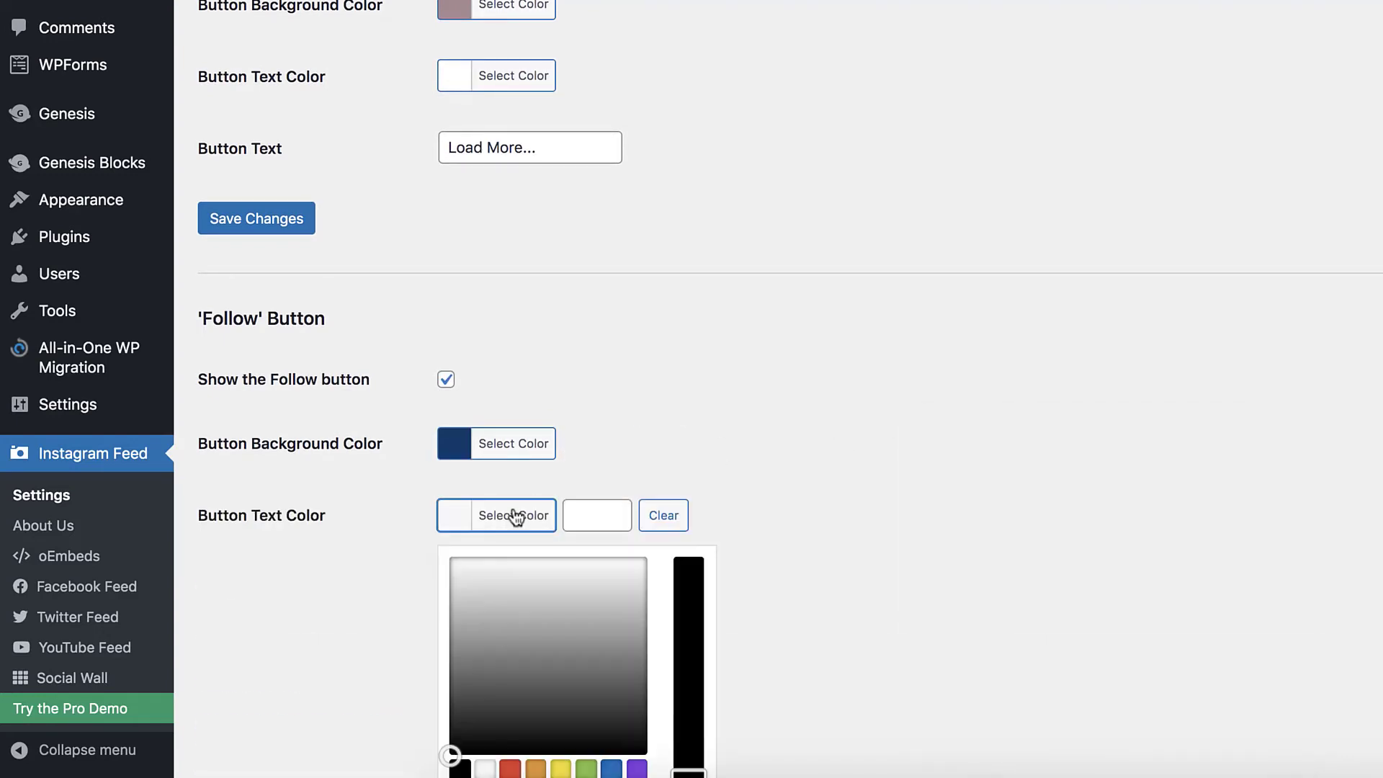
pyautogui.click(485, 768)
pyautogui.click(870, 368)
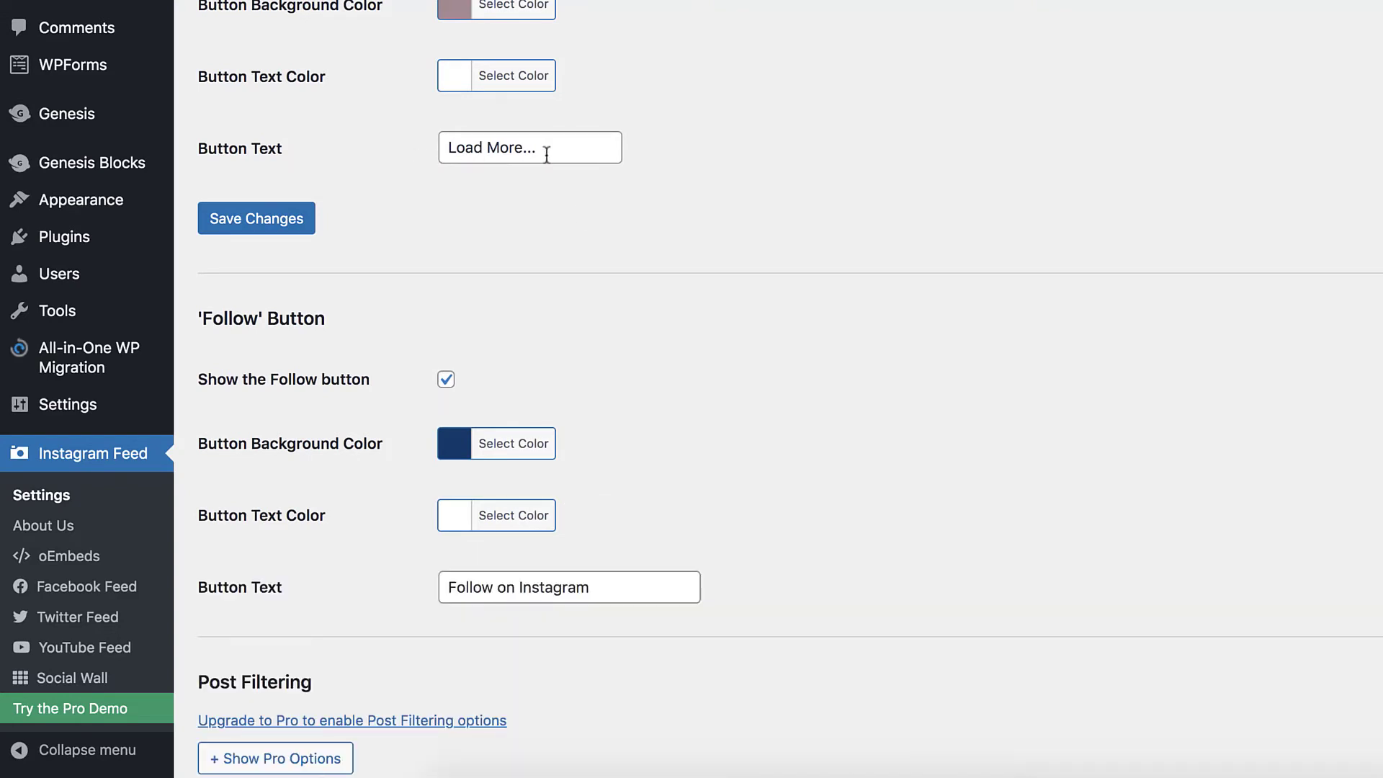
# - Change the 'Follow' button's text to "Check out GeekPack on Instagram"
pyautogui.scroll(-3, 722, 171)
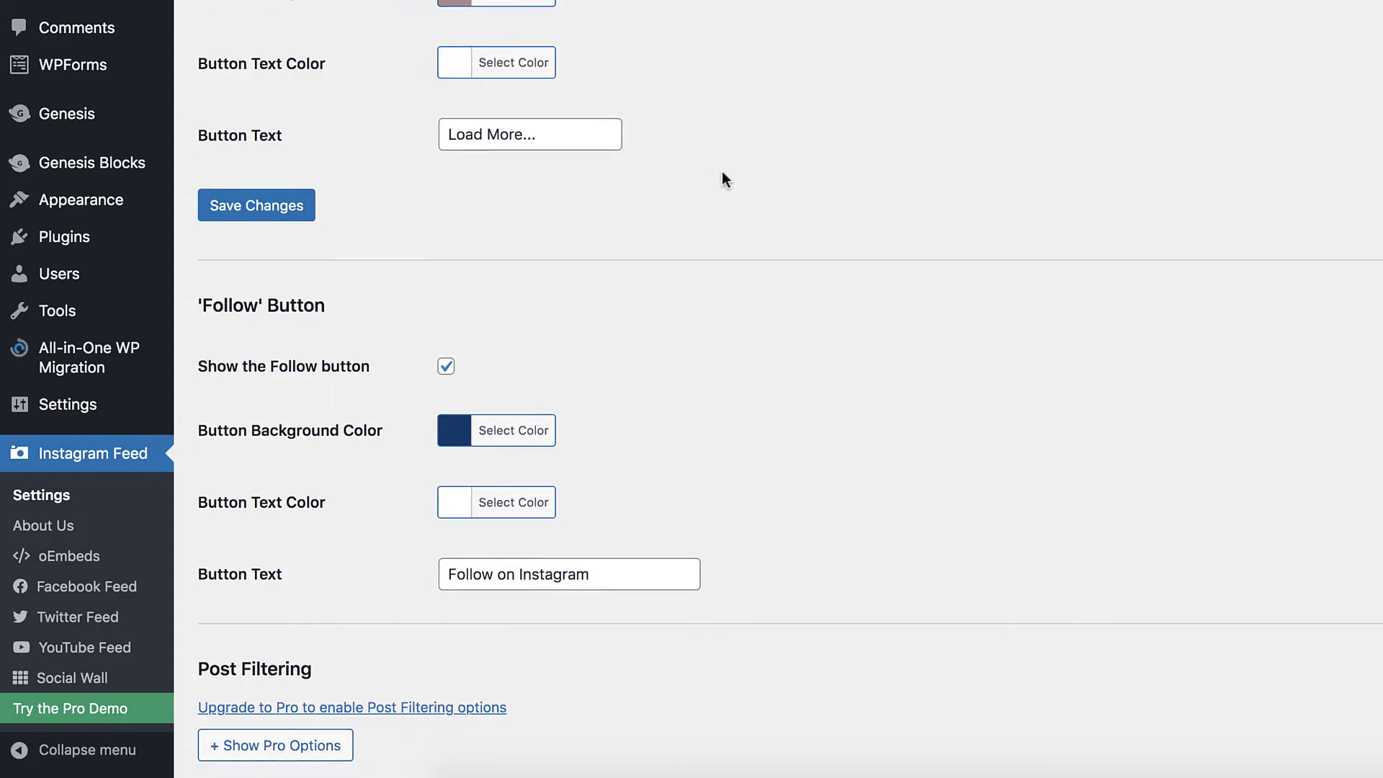
pyautogui.tripleClick(533, 418)
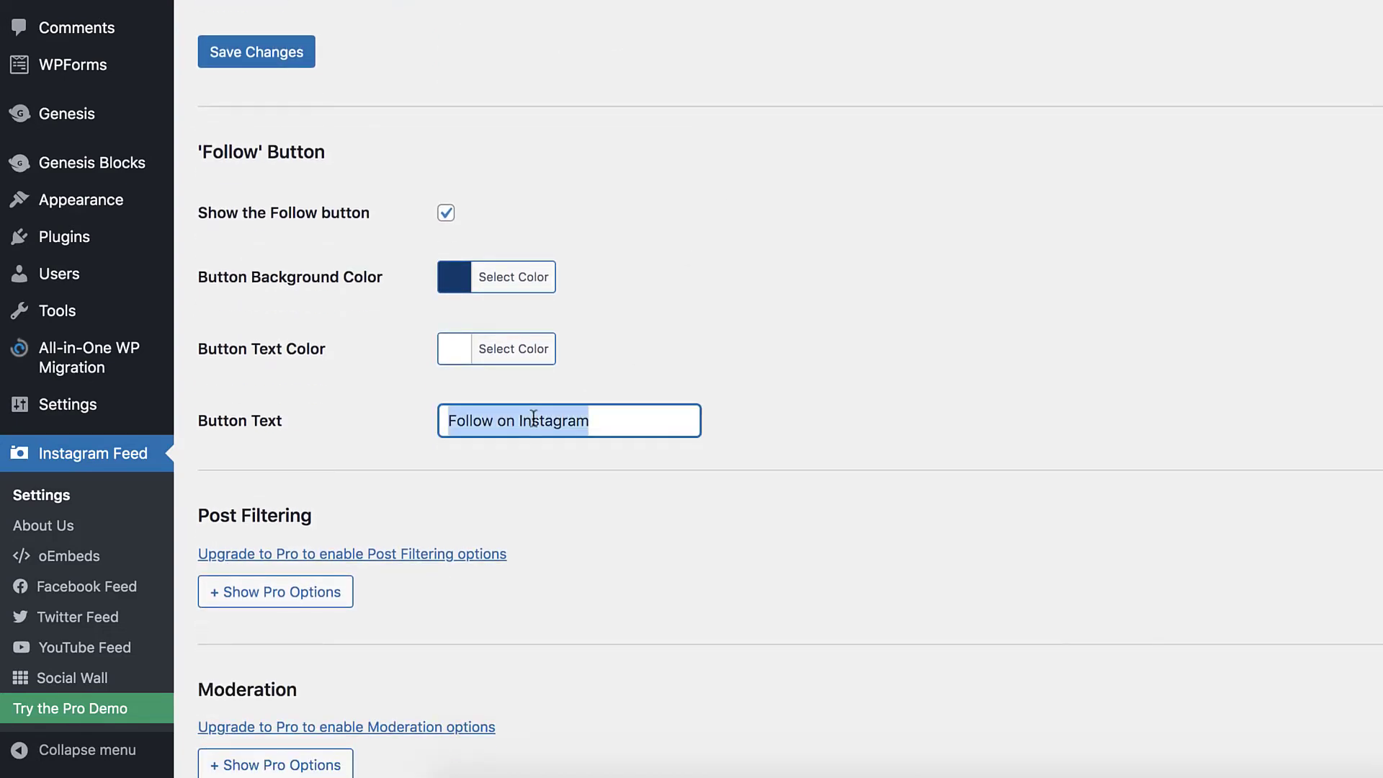
pyautogui.write('Check out ')
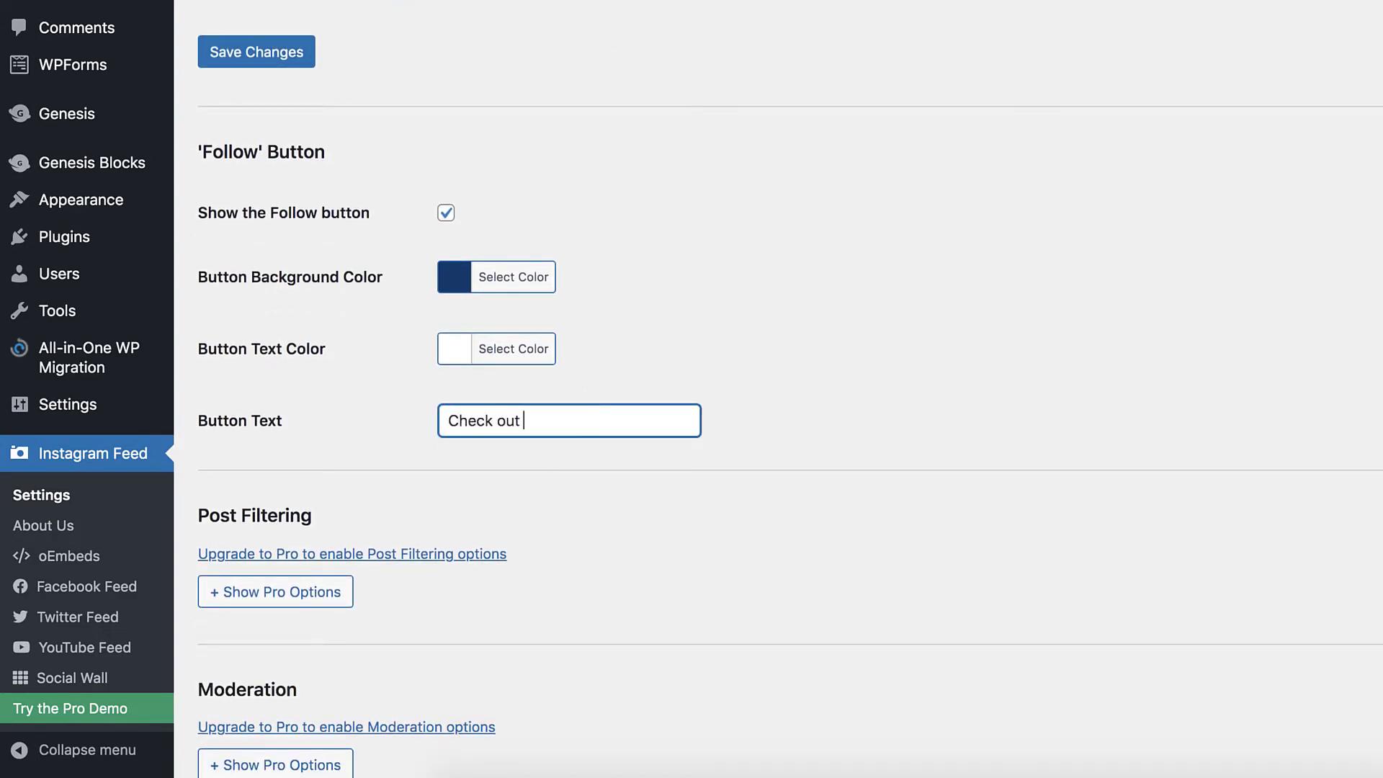
pyautogui.write('GeekPack on Instagram')
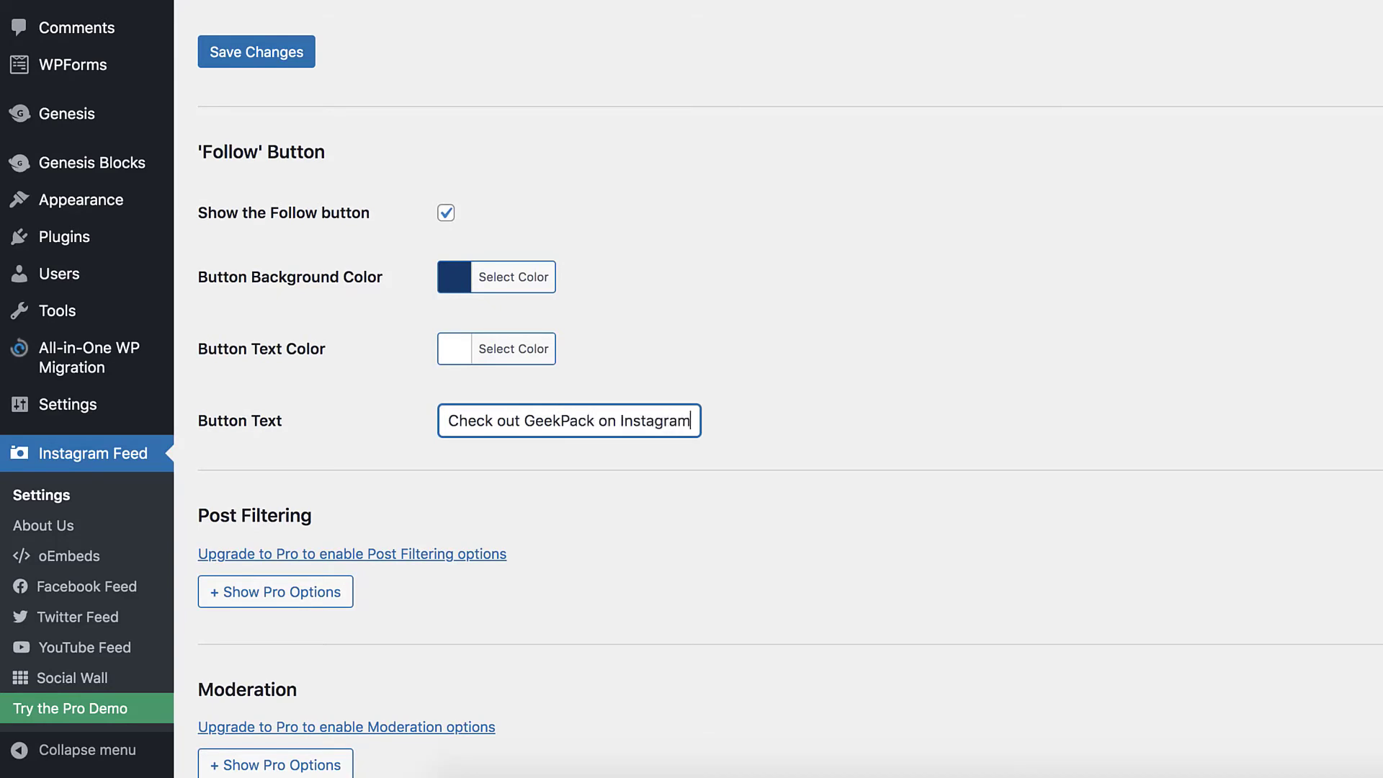
pyautogui.click(1036, 388)
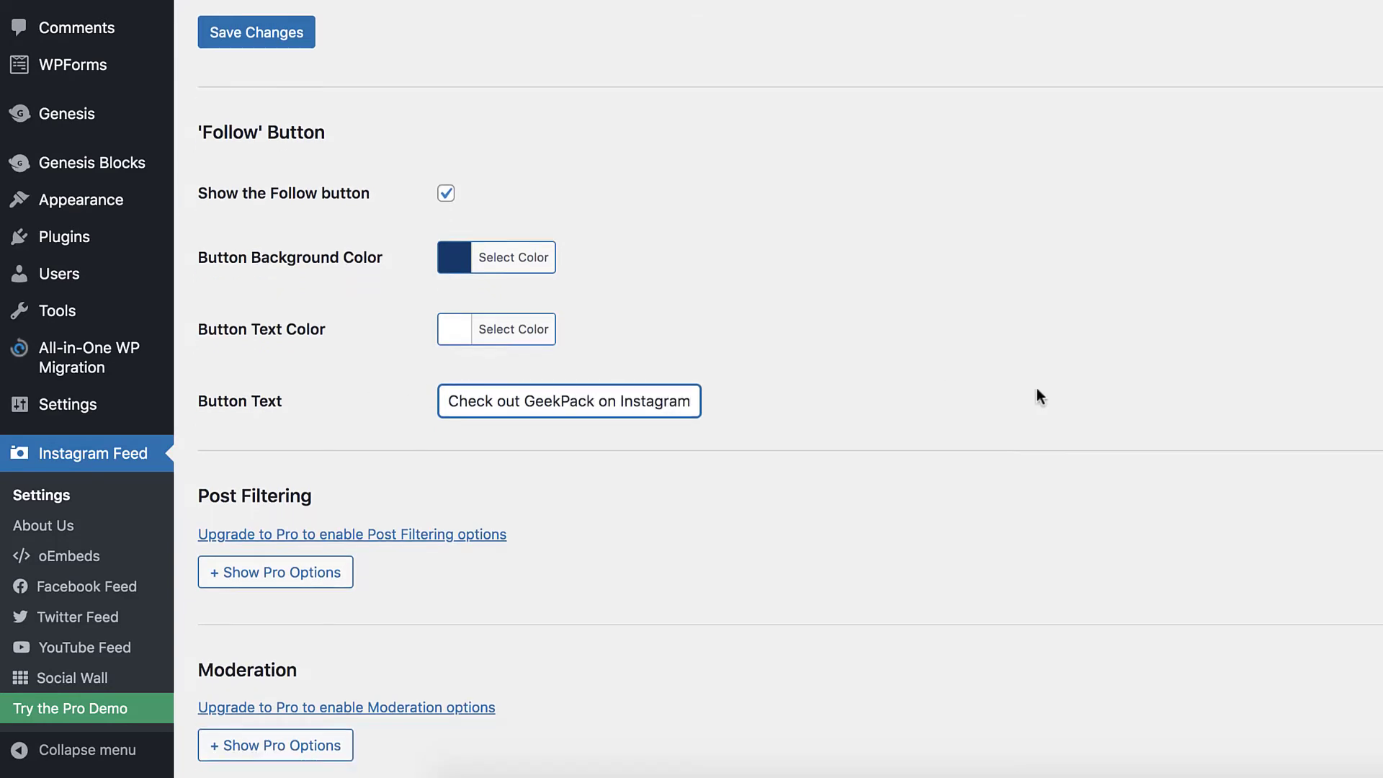
# - Look through the remaining GDPR, custom CSS and JavaScript, image resizing and caching settings
pyautogui.scroll(-6, 1038, 389)
pyautogui.scroll(-13, 1037, 394)
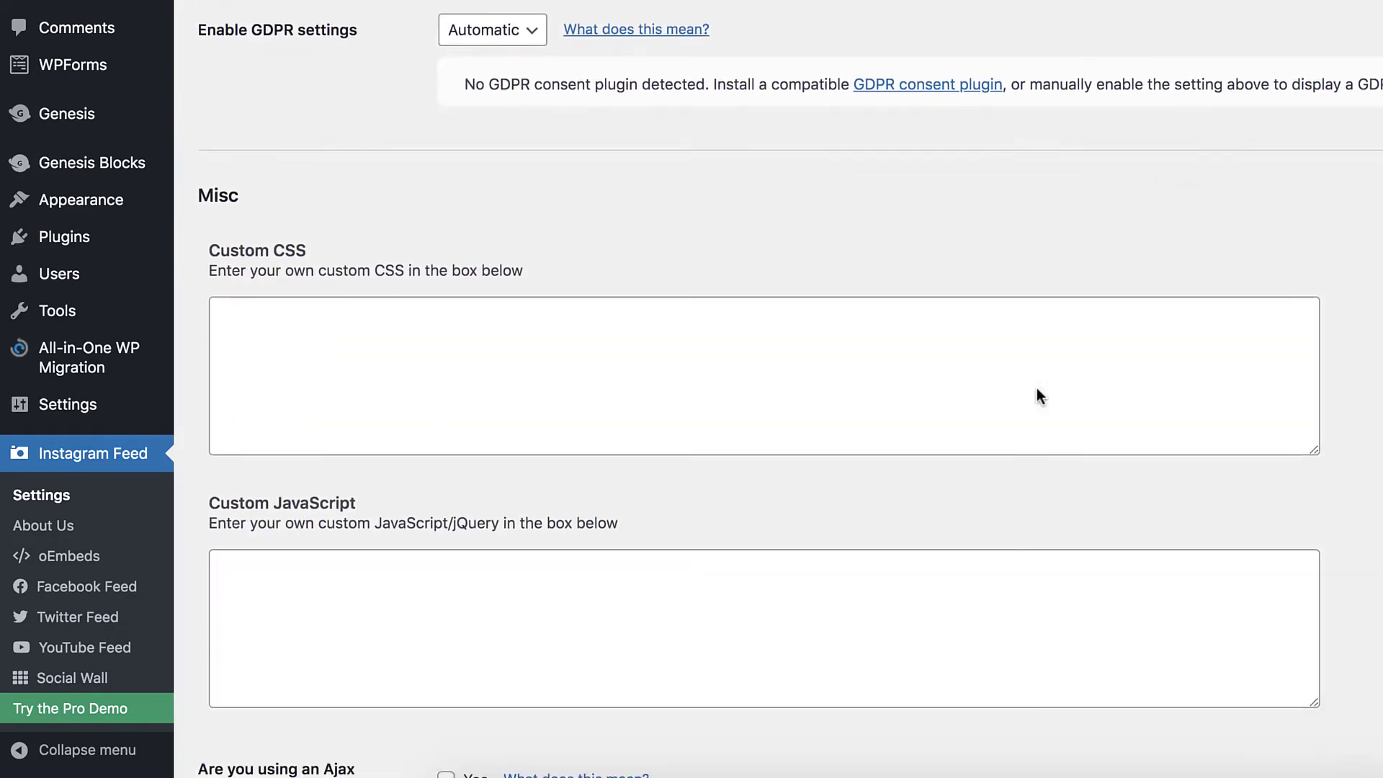
pyautogui.scroll(-5, 1037, 389)
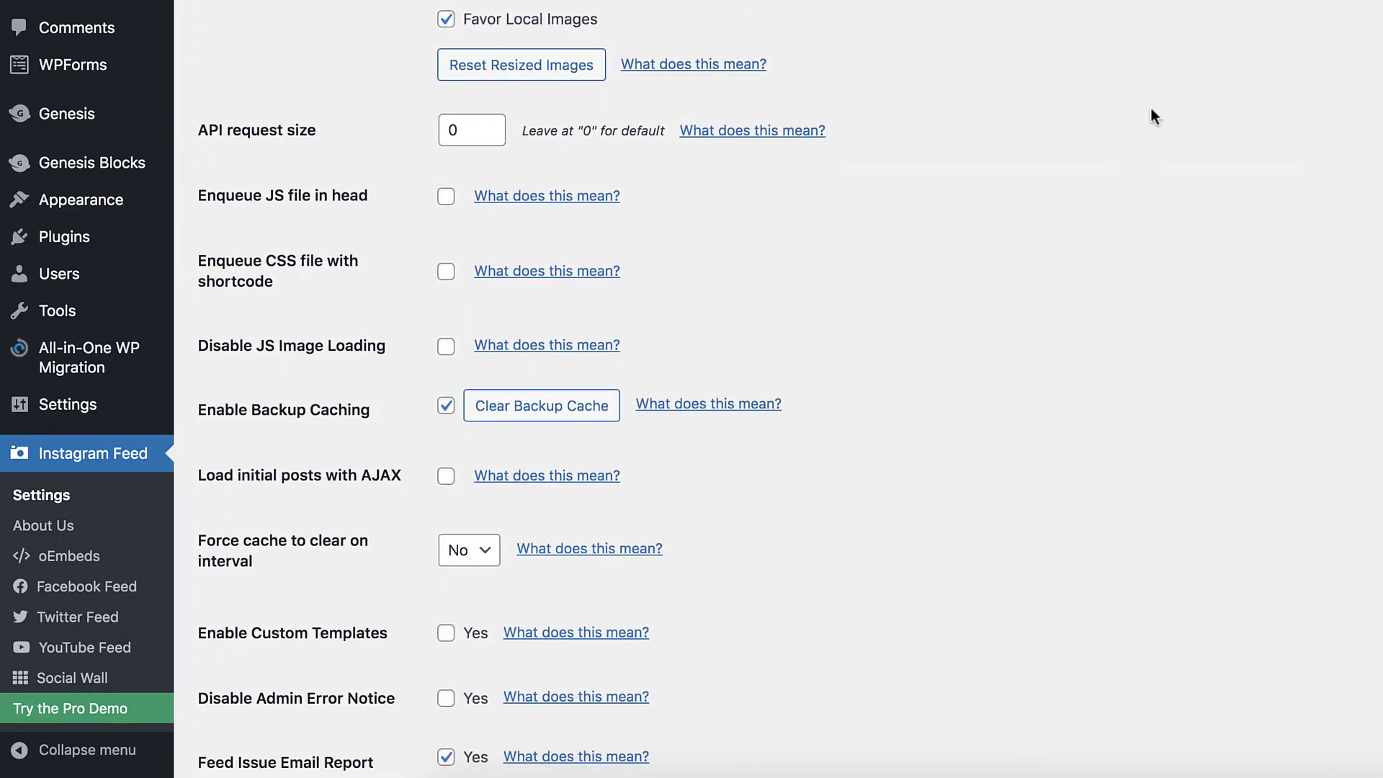
pyautogui.scroll(3, 1122, 416)
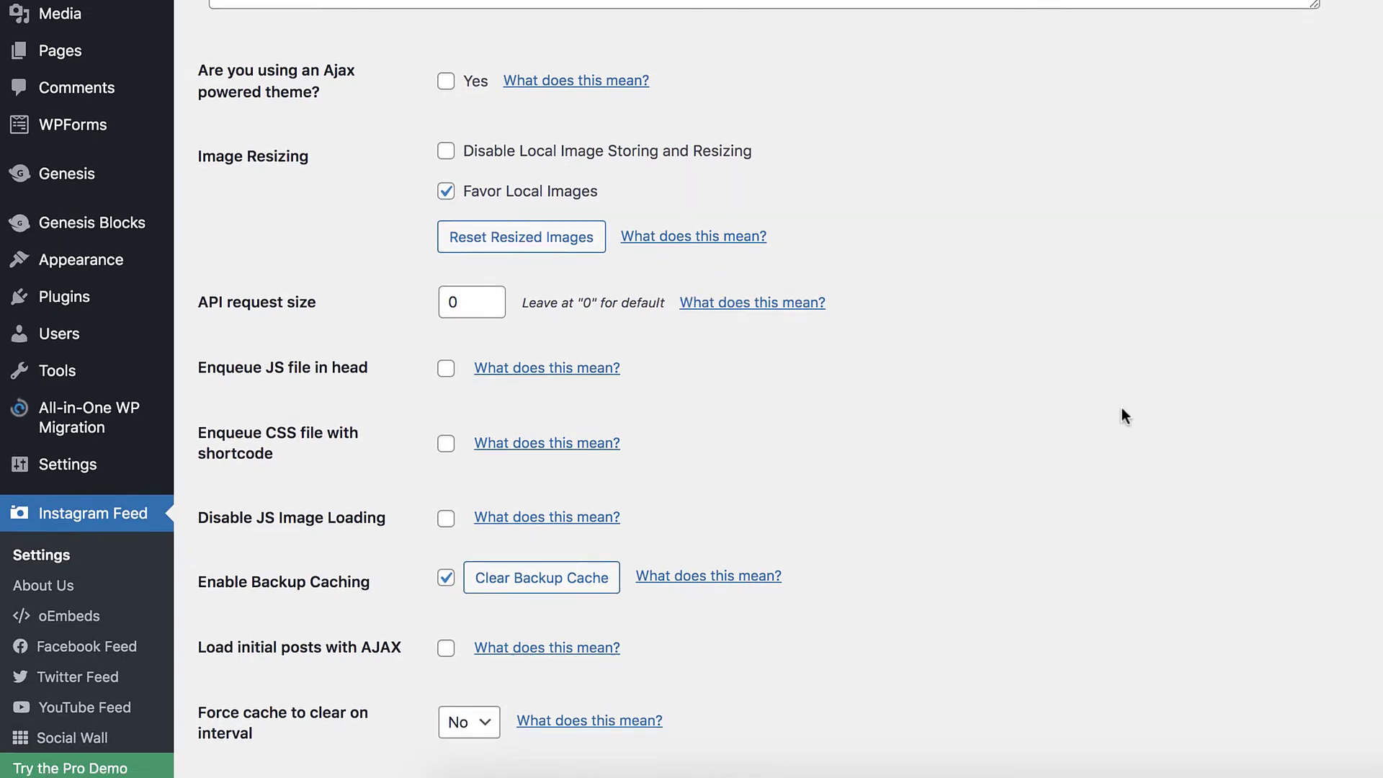
# - Save the Instagram feed's customization settings
pyautogui.scroll(-1, 1122, 416)
pyautogui.scroll(-7, 1122, 409)
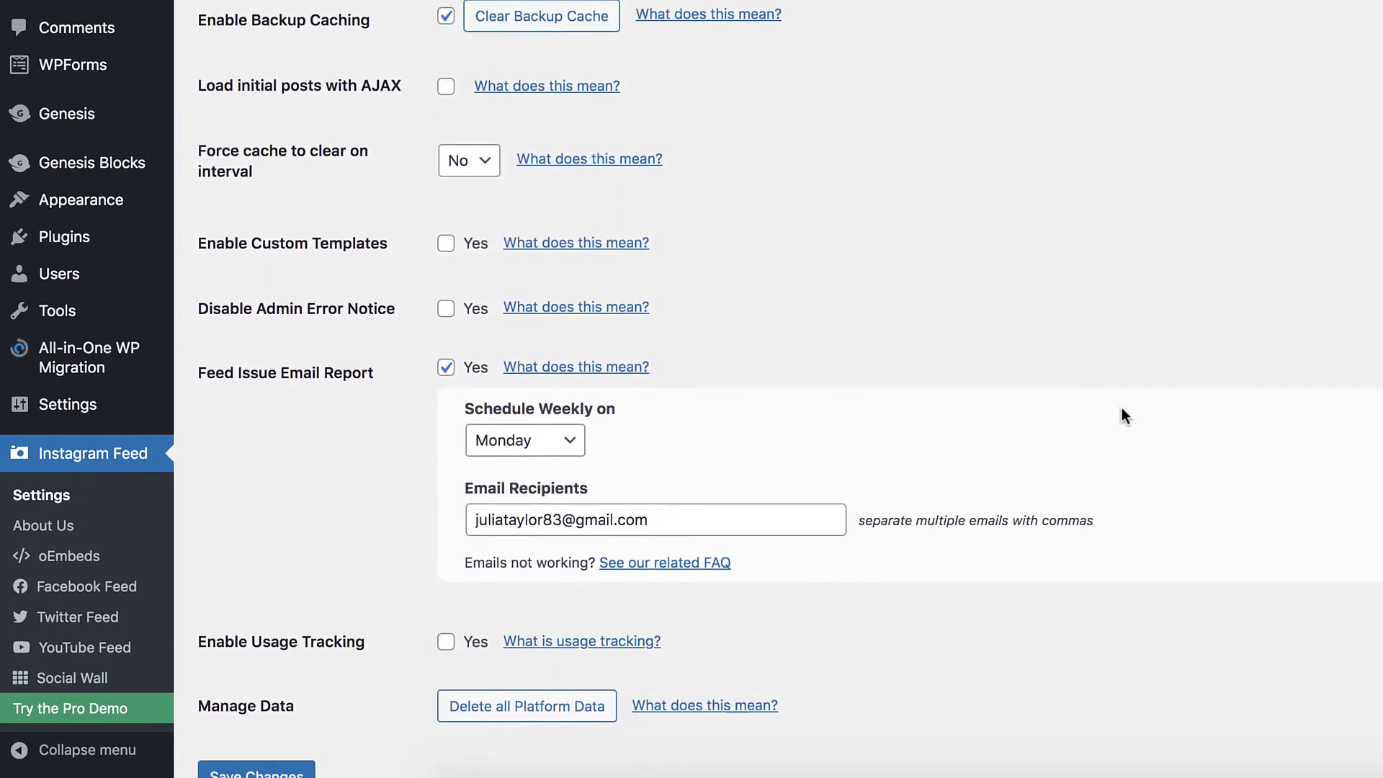
pyautogui.scroll(-6, 1160, 390)
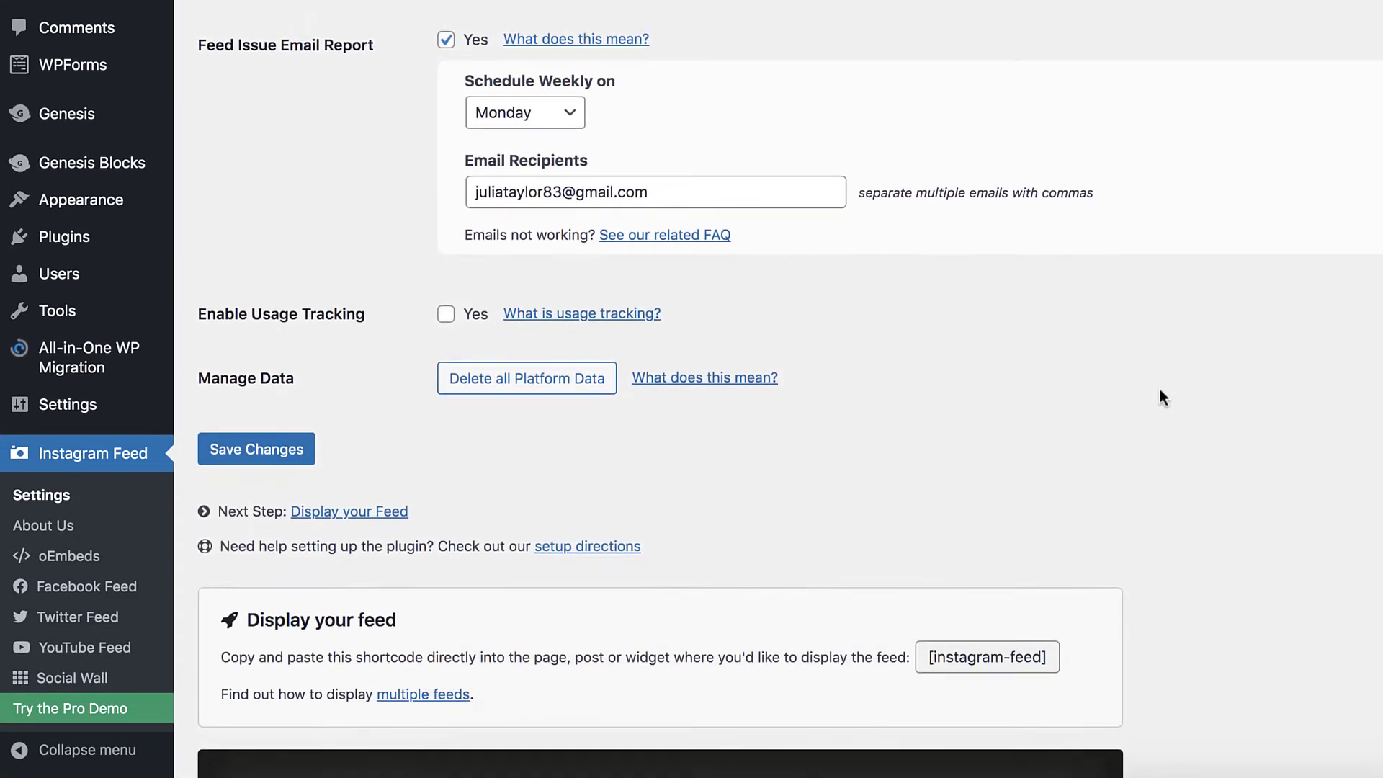
pyautogui.click(260, 362)
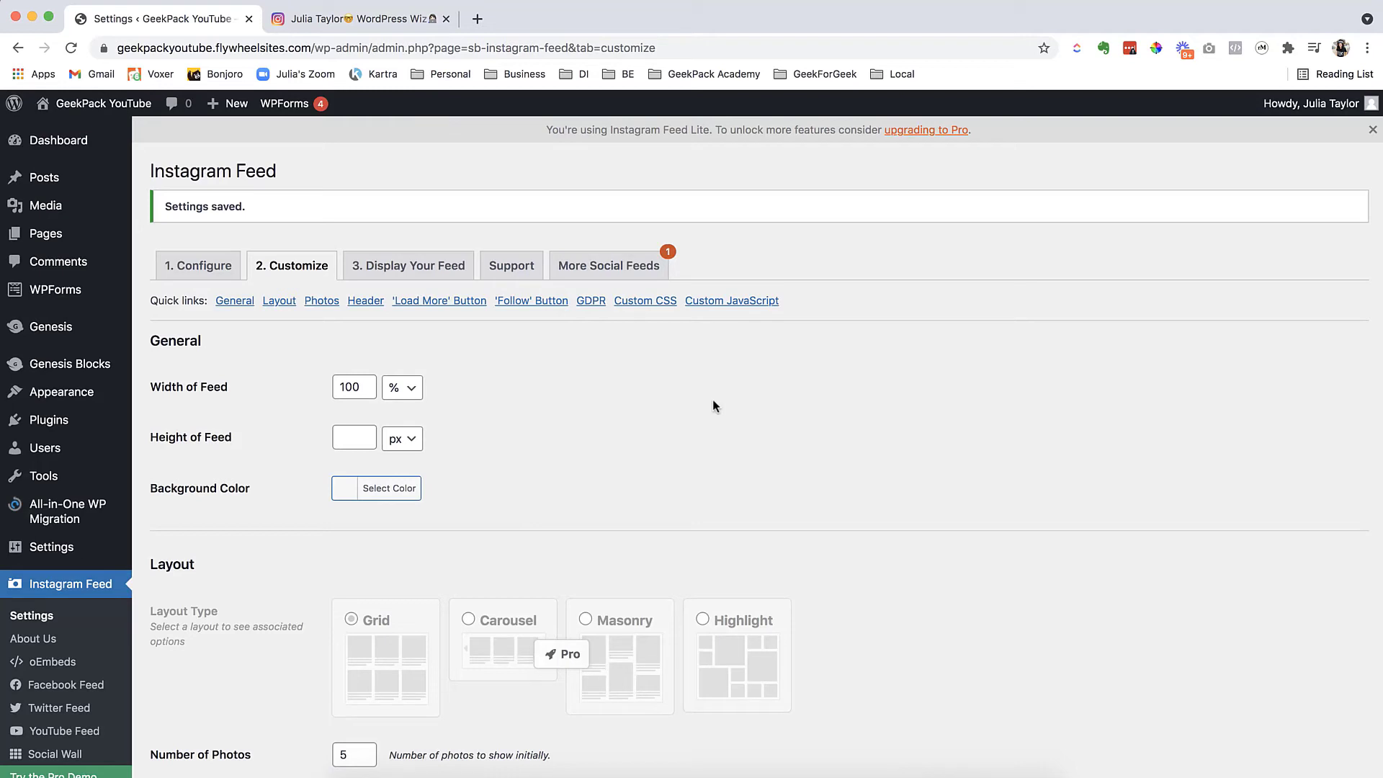
# - Copy the [instagram-feed] shortcode from the plugin's Display Your Feed settings
pyautogui.click(416, 276)
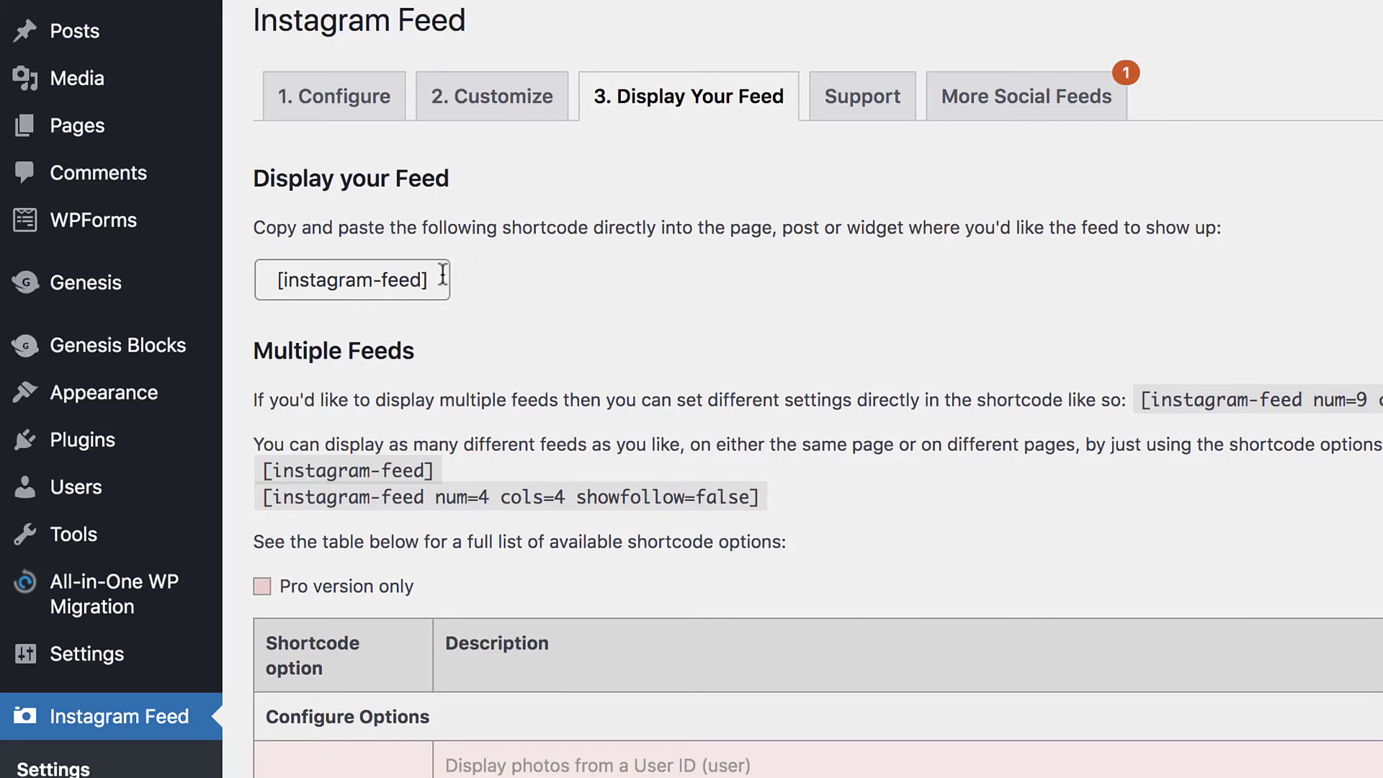
pyautogui.moveTo(428, 279); pyautogui.dragTo(264, 279)
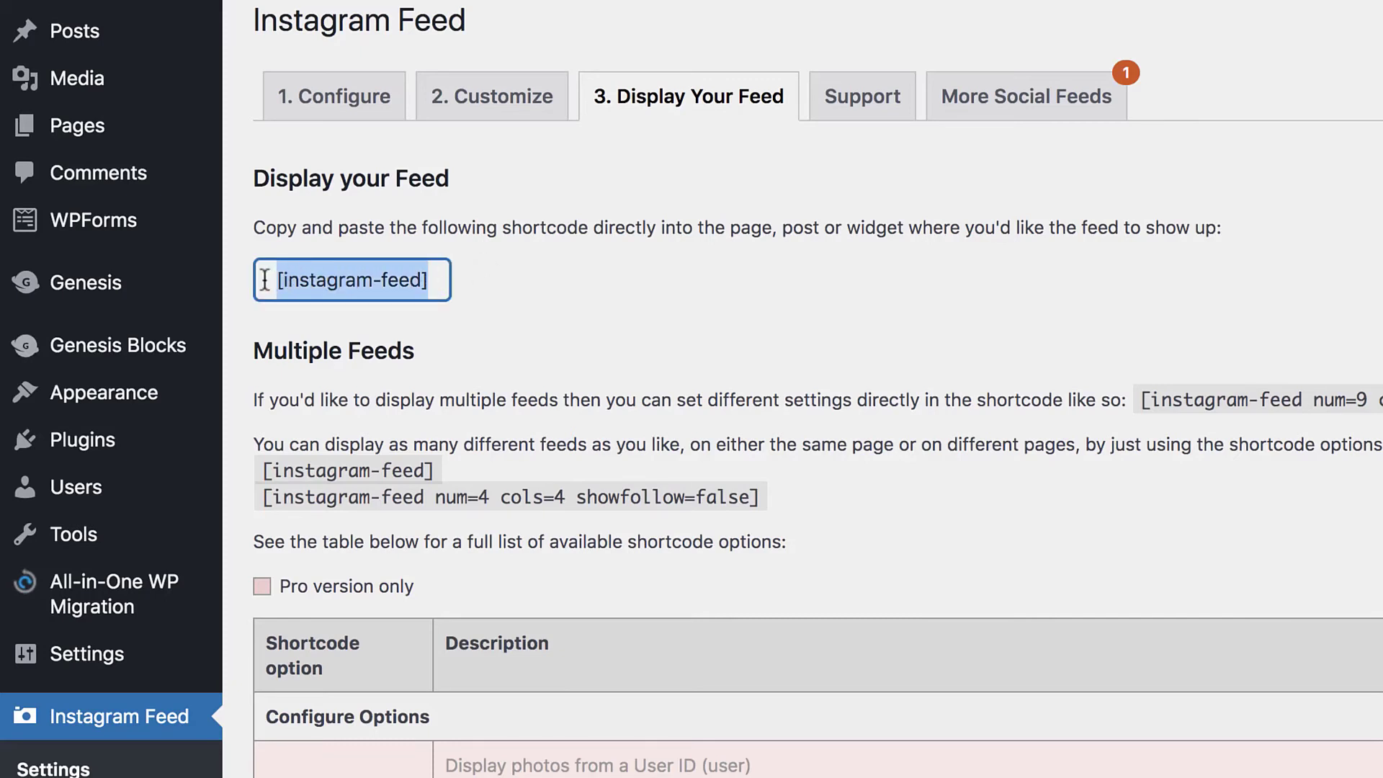
pyautogui.rightClick(344, 279)
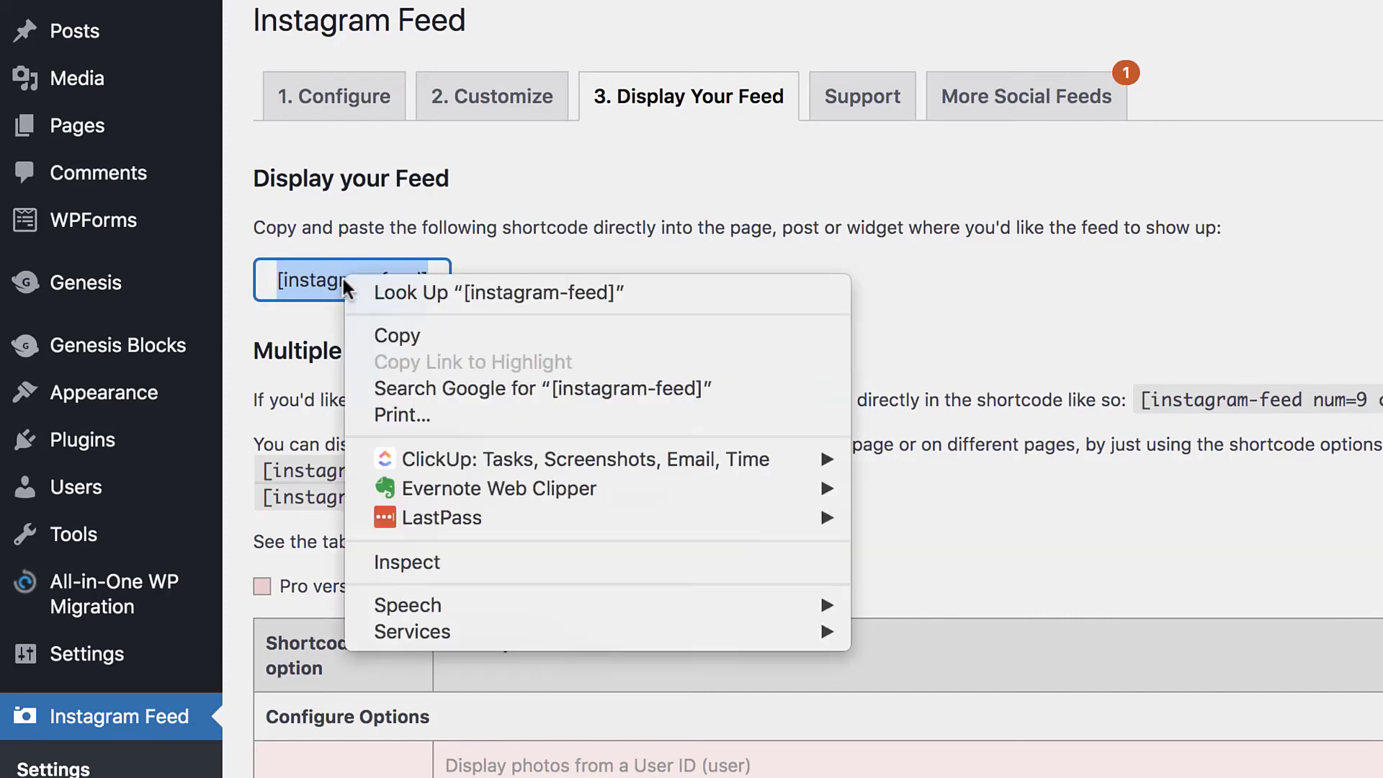
pyautogui.click(396, 334)
pyautogui.click(603, 305)
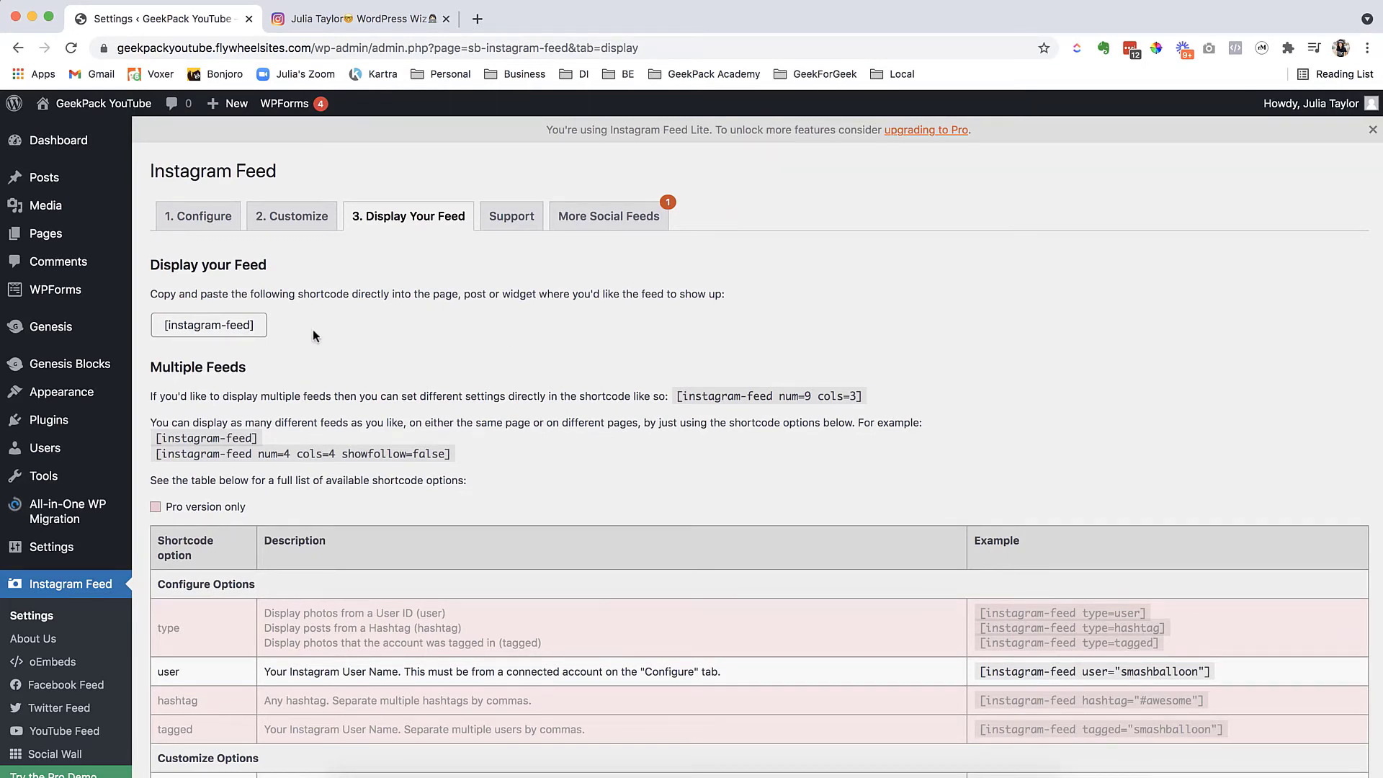
# - Open the site's home page in a new browser tab and open that page for editing
pyautogui.rightClick(94, 103)
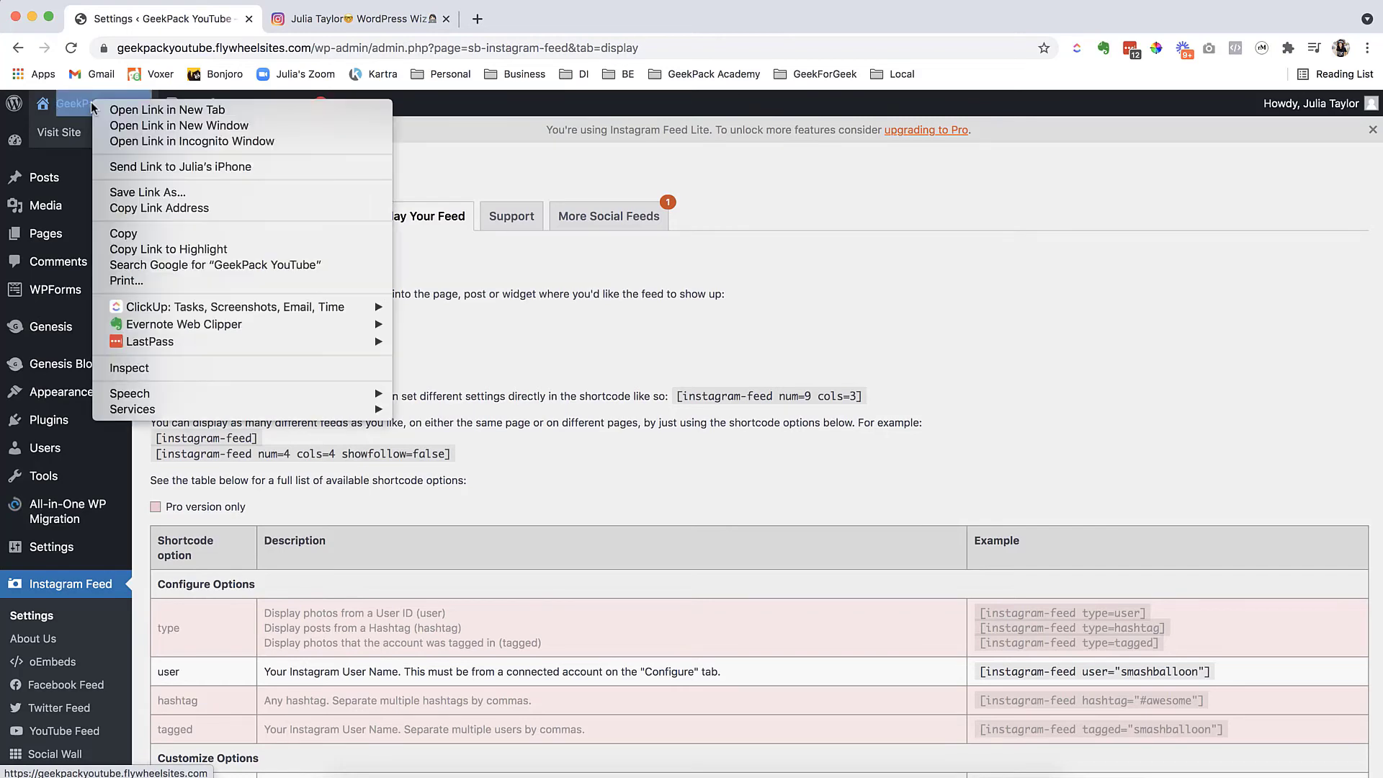
pyautogui.click(115, 109)
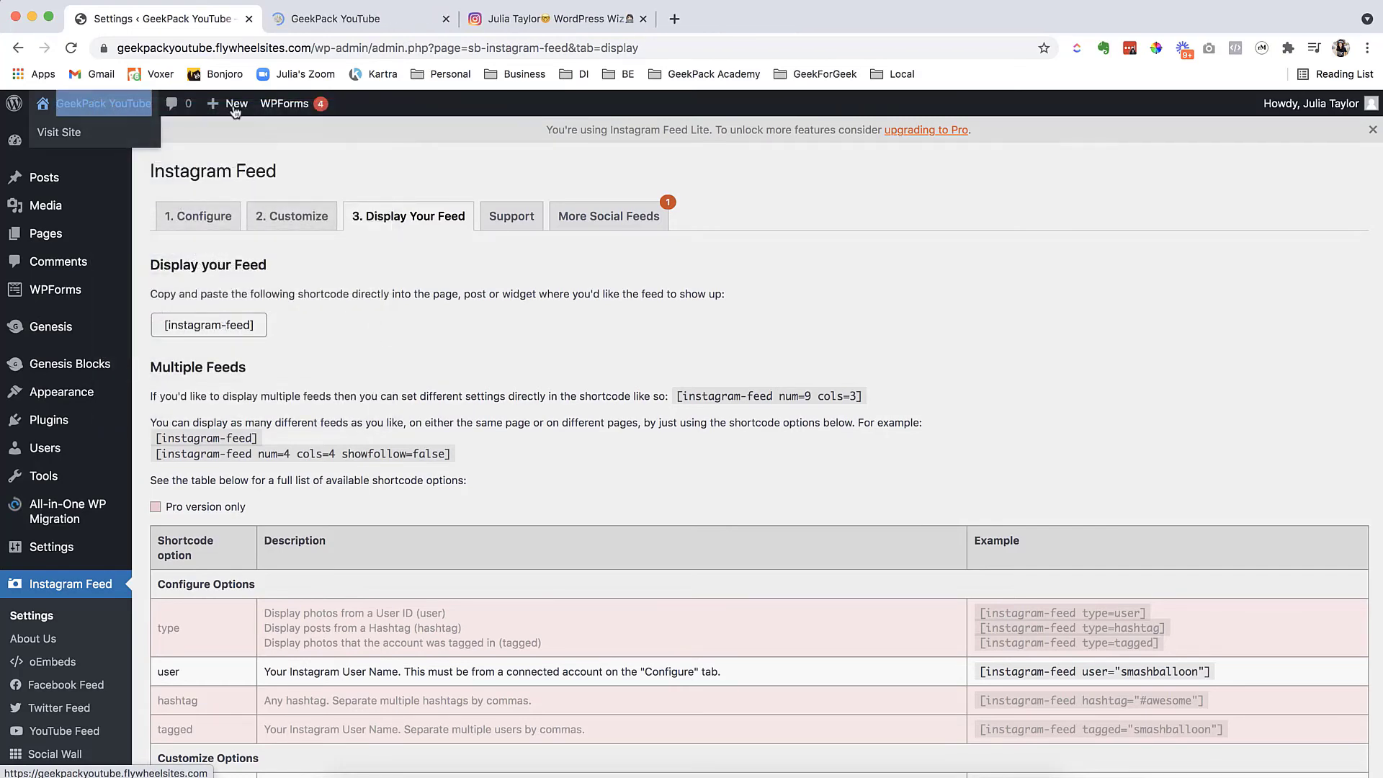
pyautogui.click(359, 20)
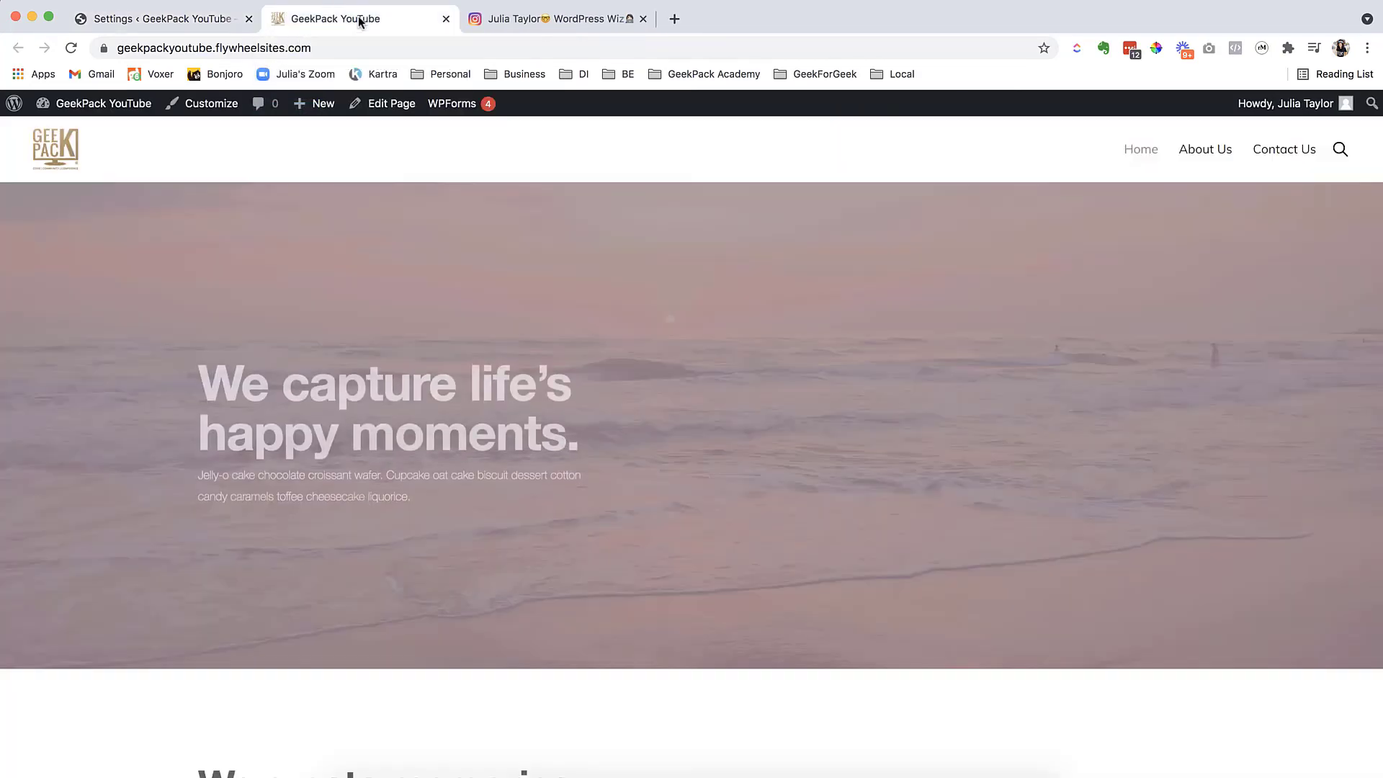
pyautogui.scroll(-20, 763, 397)
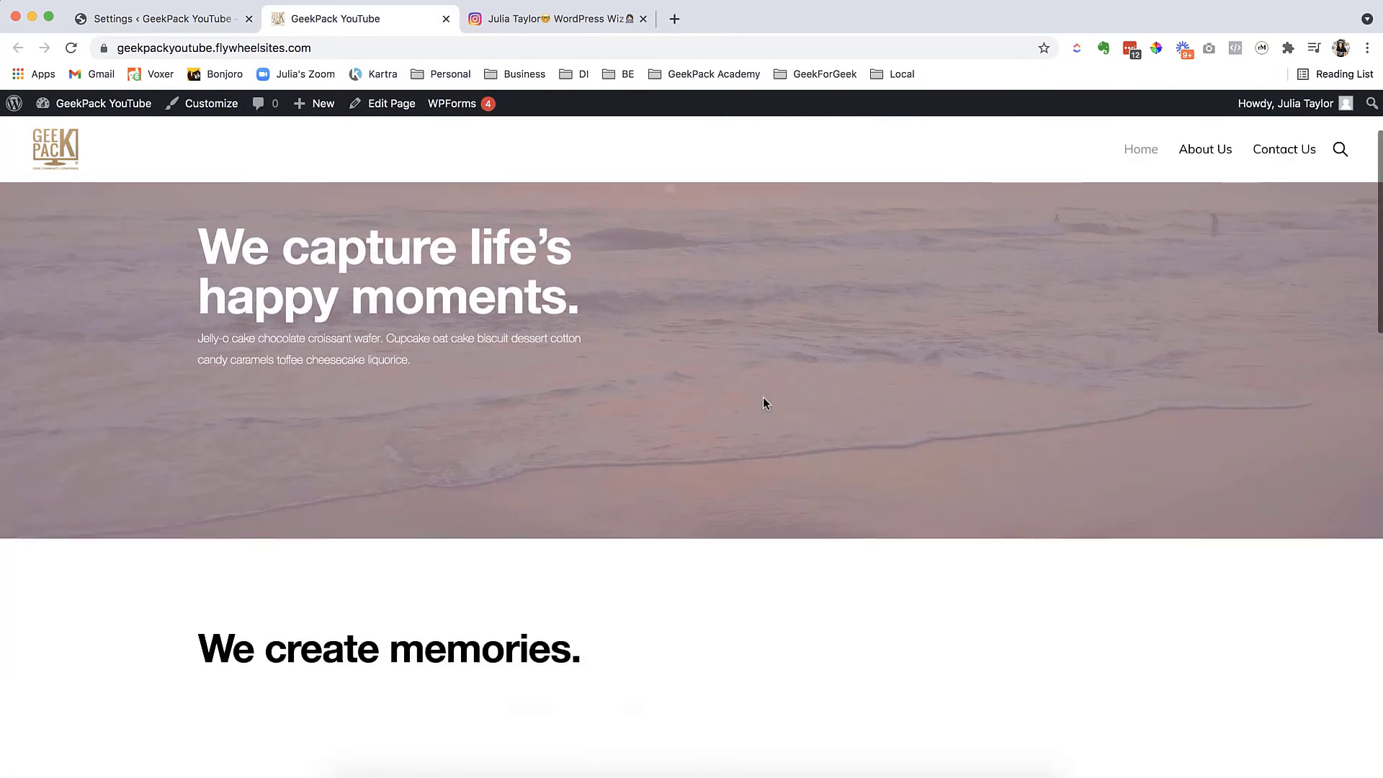
pyautogui.scroll(3, 763, 397)
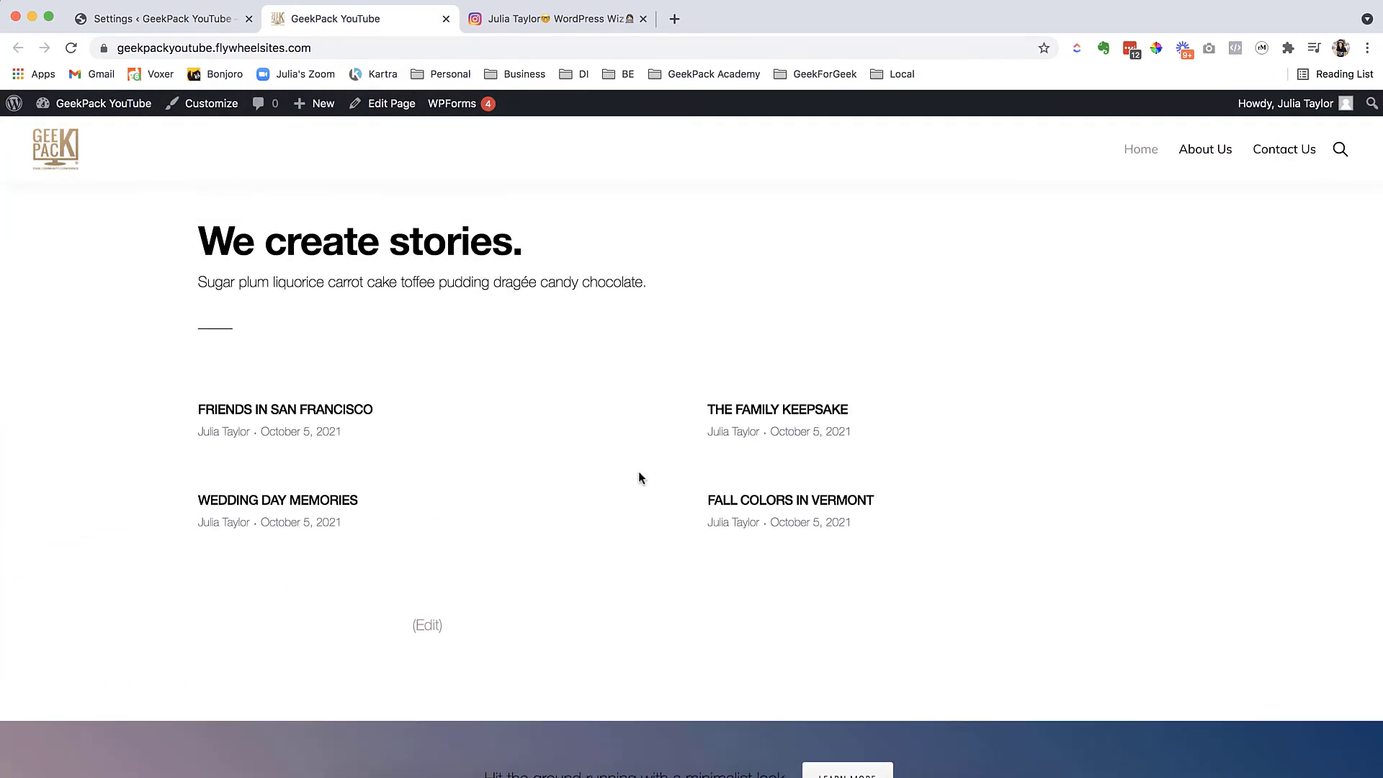
pyautogui.click(385, 105)
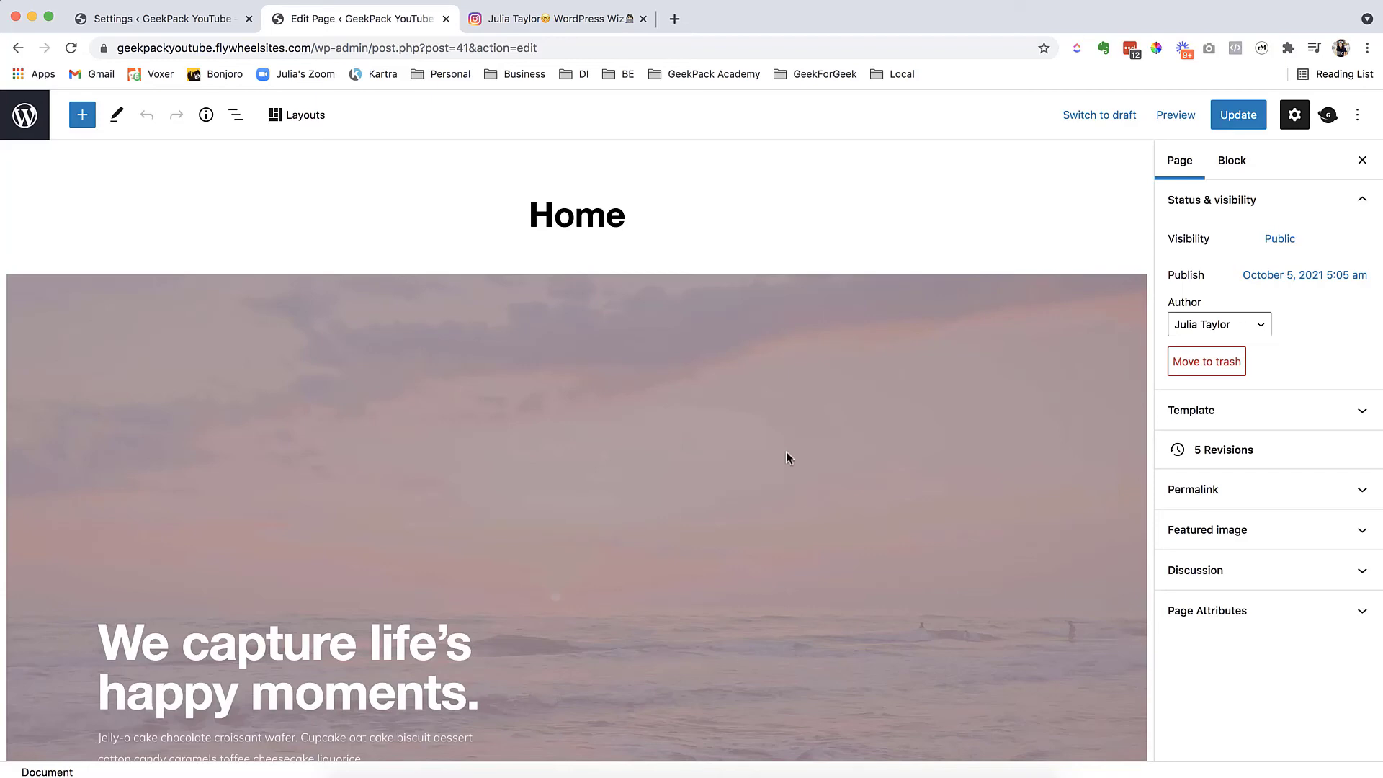
# - Add a Shortcode block inside the "We create stories." container, below the list of posts
pyautogui.scroll(-15, 786, 452)
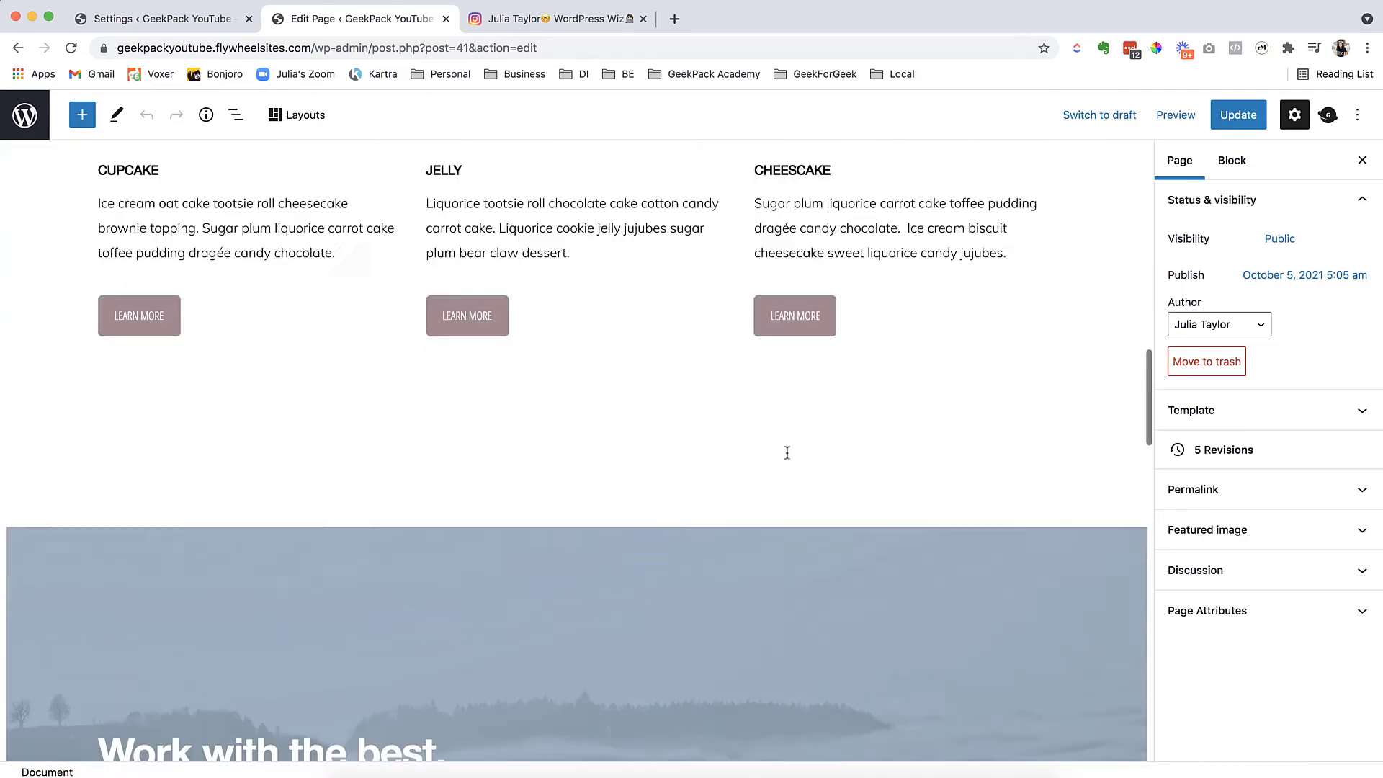
pyautogui.scroll(-12, 786, 457)
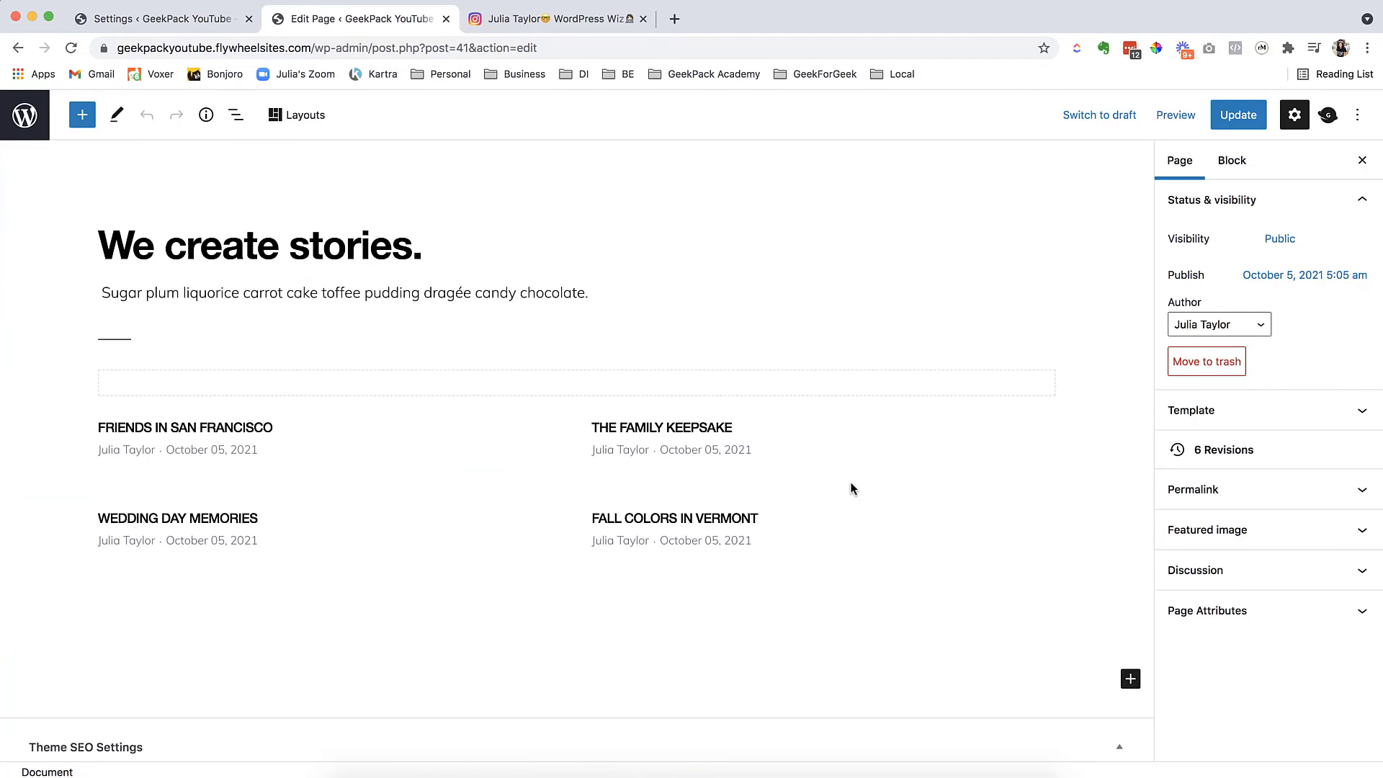
pyautogui.click(139, 593)
pyautogui.click(62, 556)
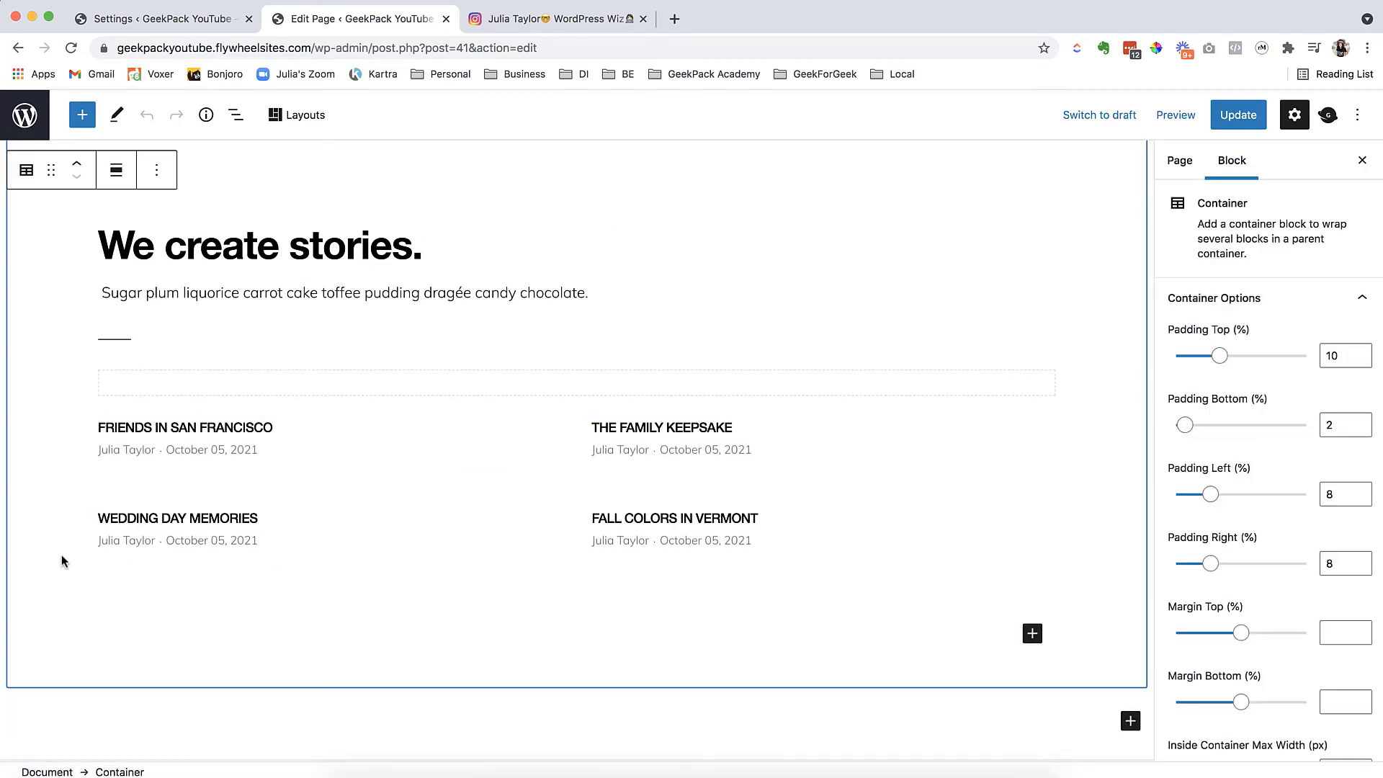
pyautogui.click(1033, 634)
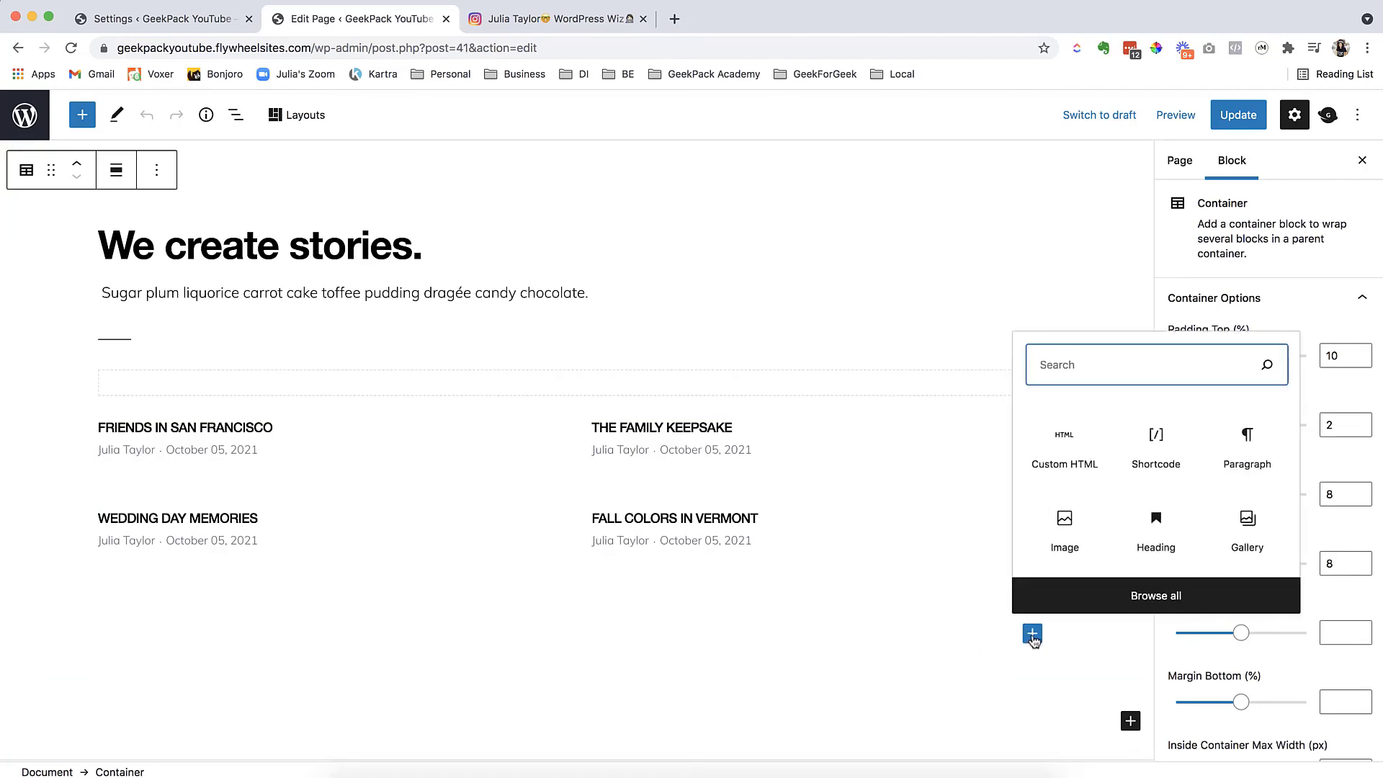
pyautogui.write('shor')
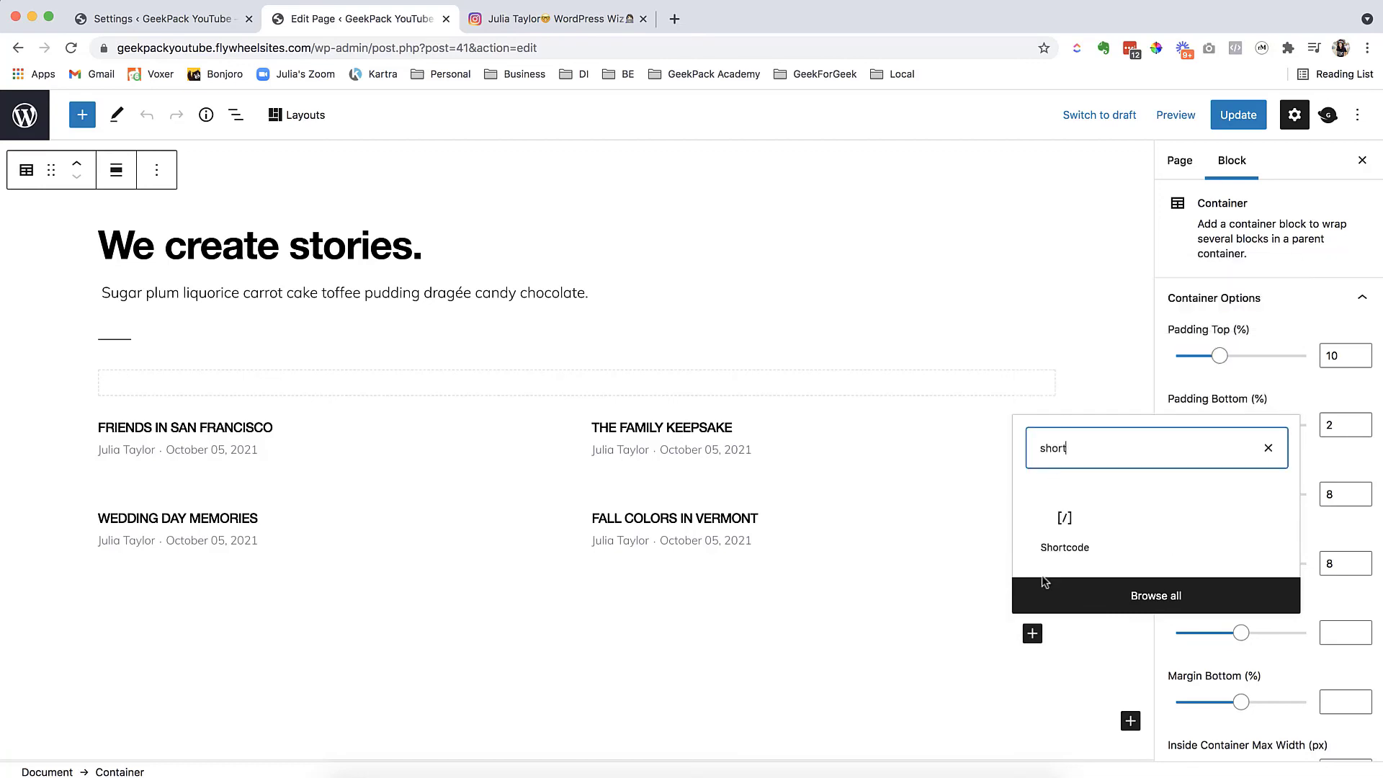
pyautogui.write('t')
pyautogui.click(1058, 520)
pyautogui.scroll(-3, 576, 484)
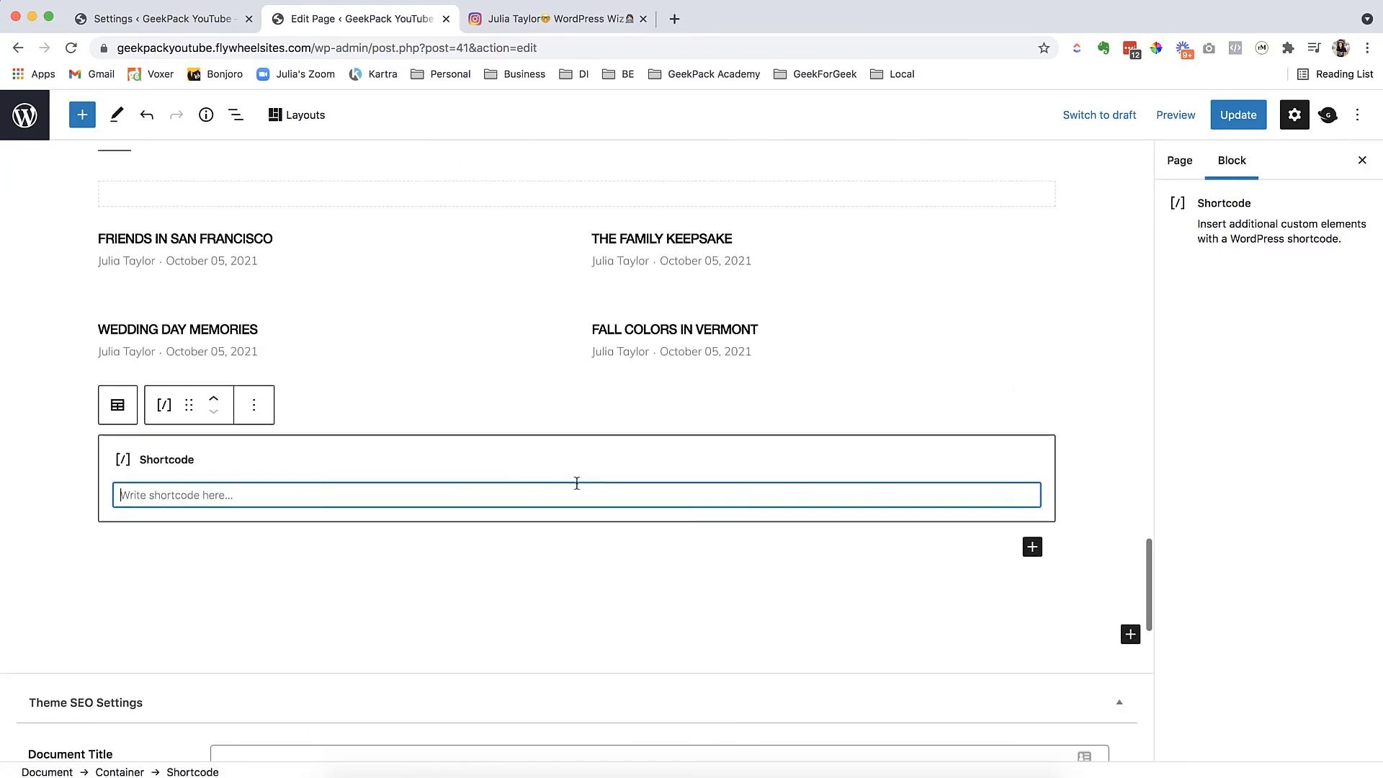
# - Paste the copied [instagram-feed] shortcode into the Shortcode block and update the page
pyautogui.rightClick(180, 491)
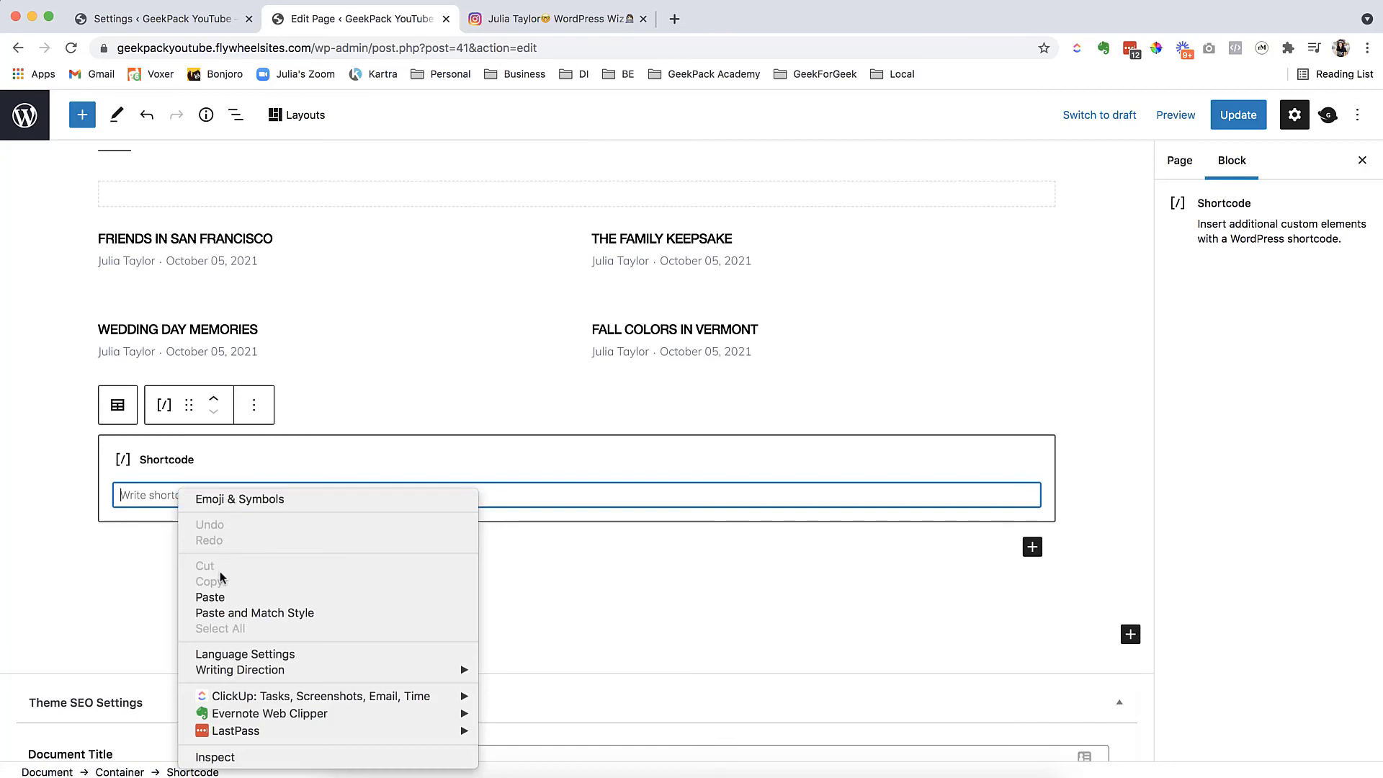
pyautogui.click(217, 597)
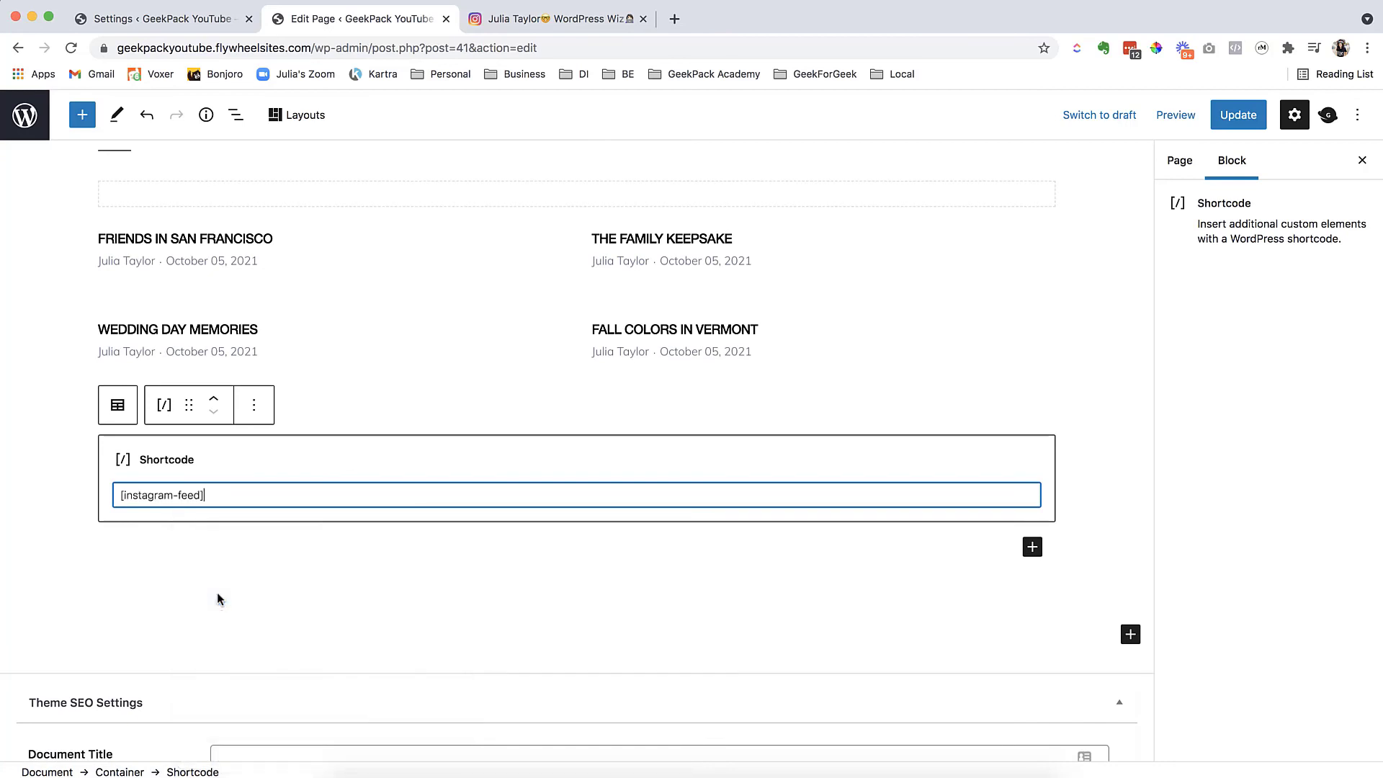
pyautogui.click(1224, 118)
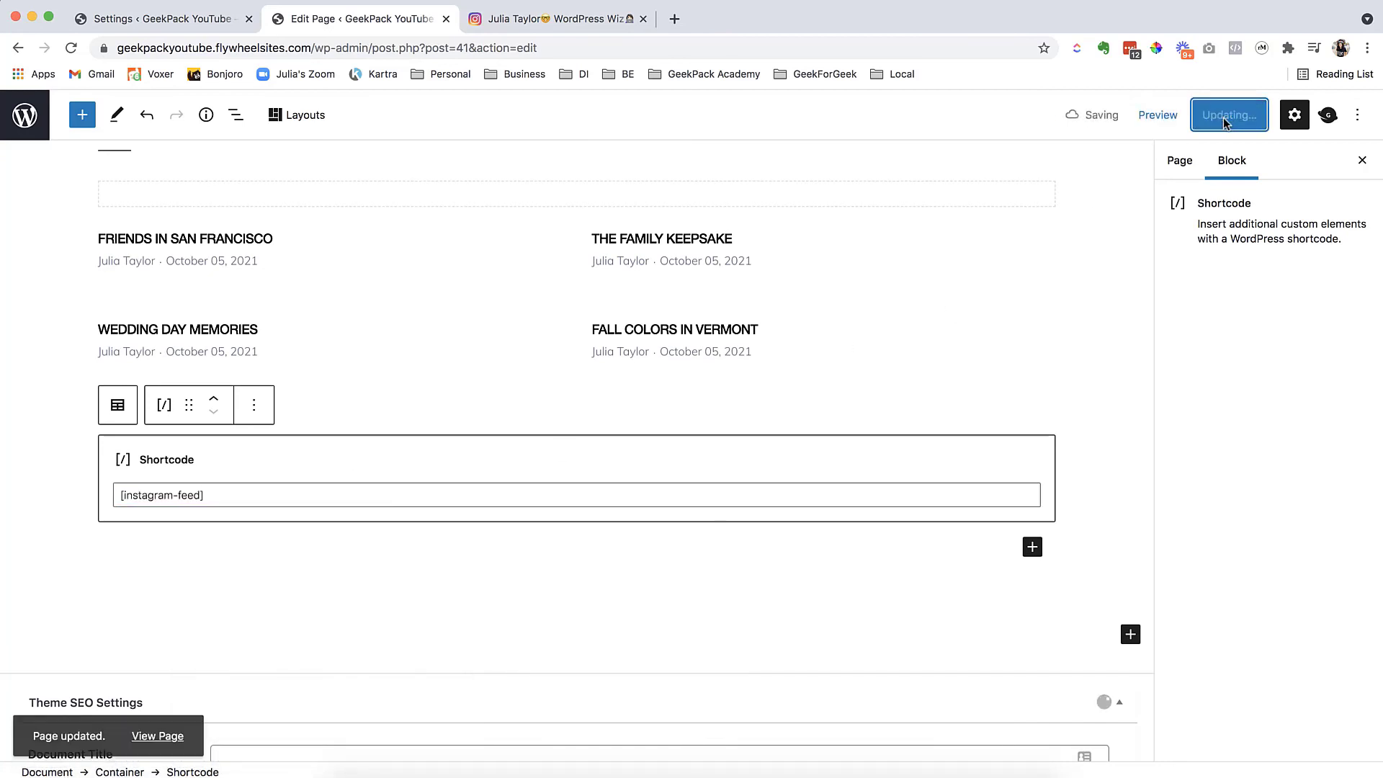
# - View the published home page and examine the Instagram feed's header, photos and buttons below the posts
pyautogui.click(147, 730)
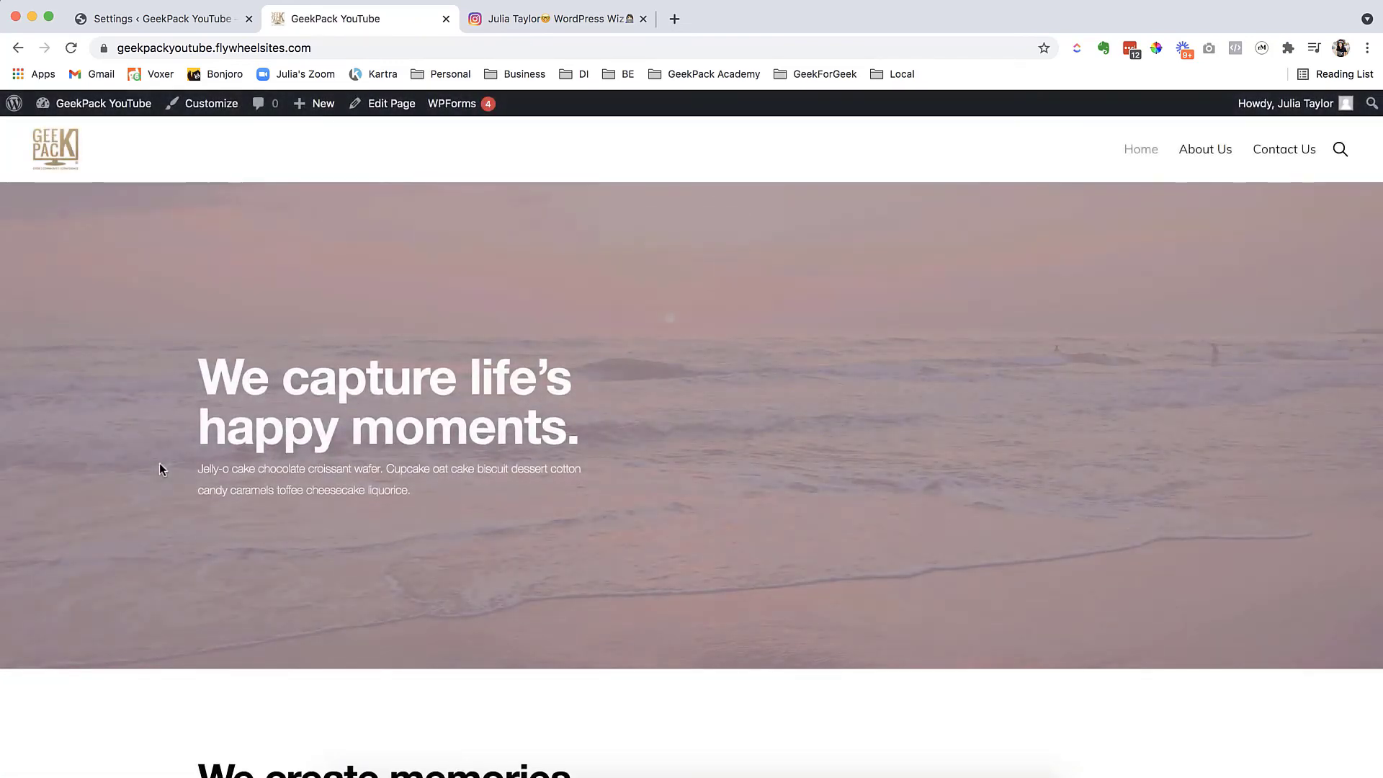
pyautogui.scroll(-15, 160, 469)
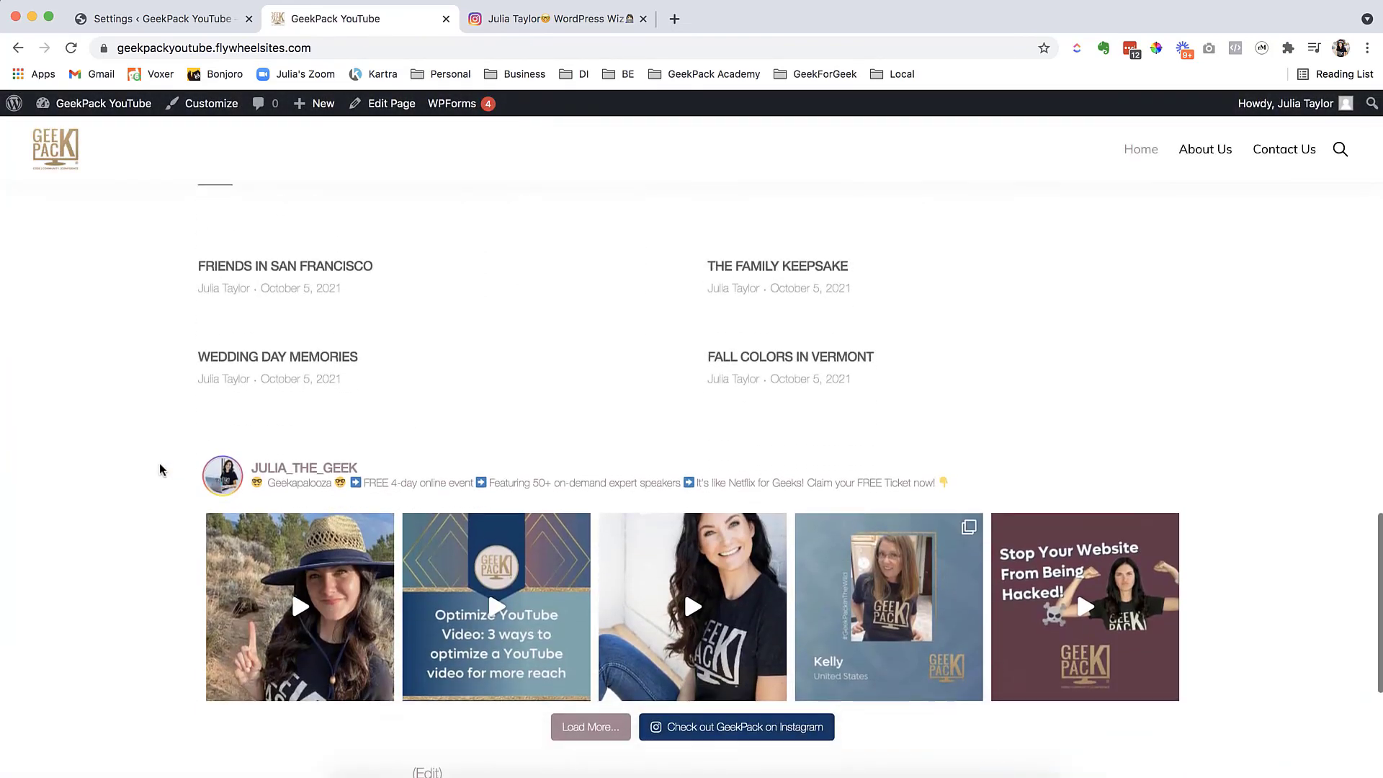
pyautogui.scroll(-2, 159, 469)
pyautogui.scroll(1, 126, 348)
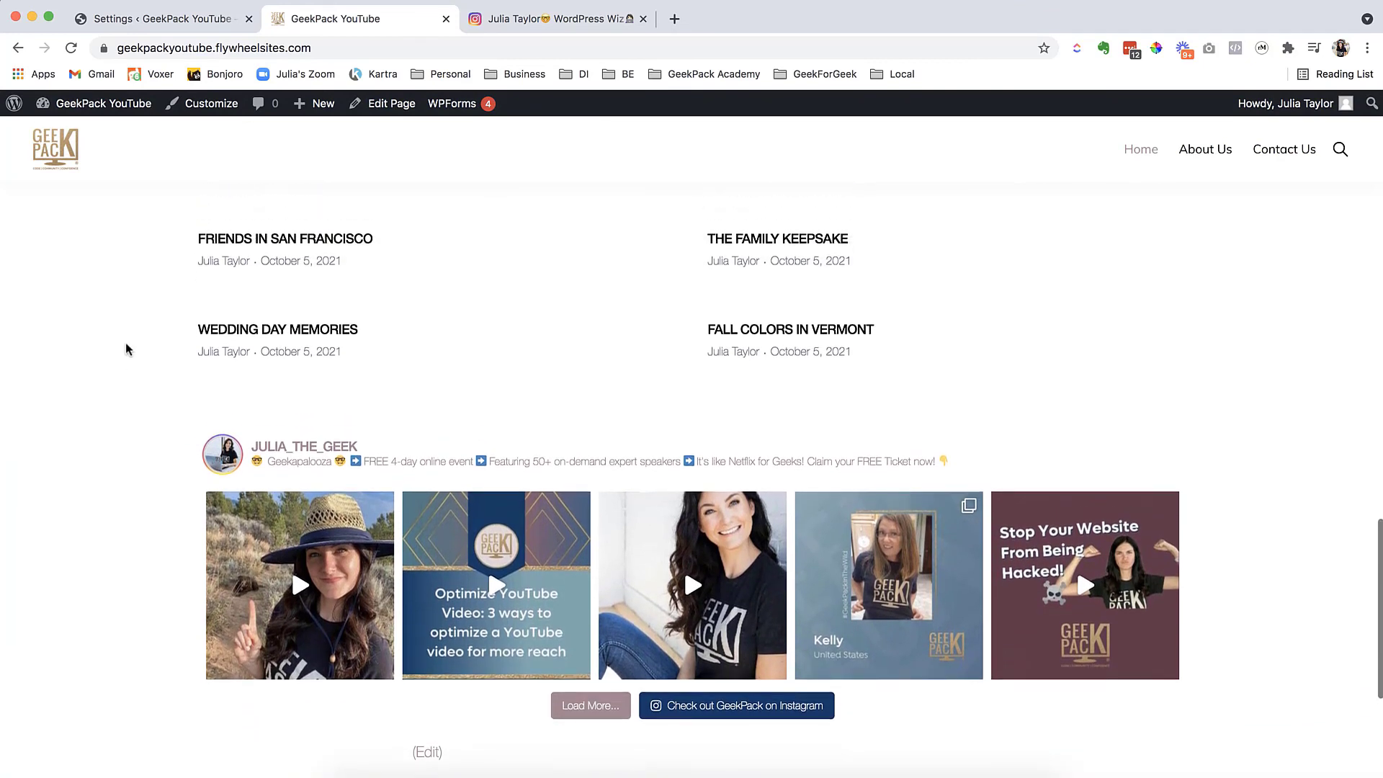
pyautogui.scroll(-1, 144, 361)
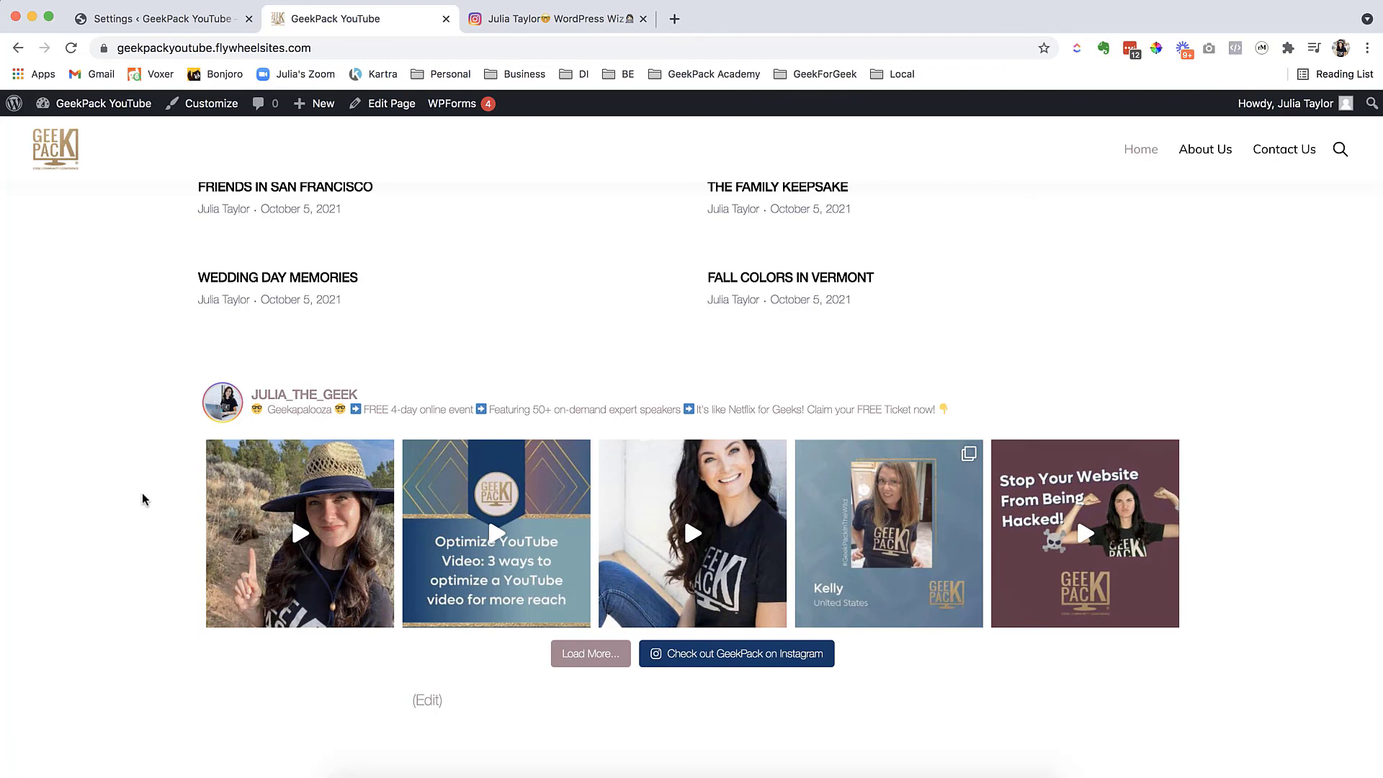
pyautogui.scroll(-1, 144, 498)
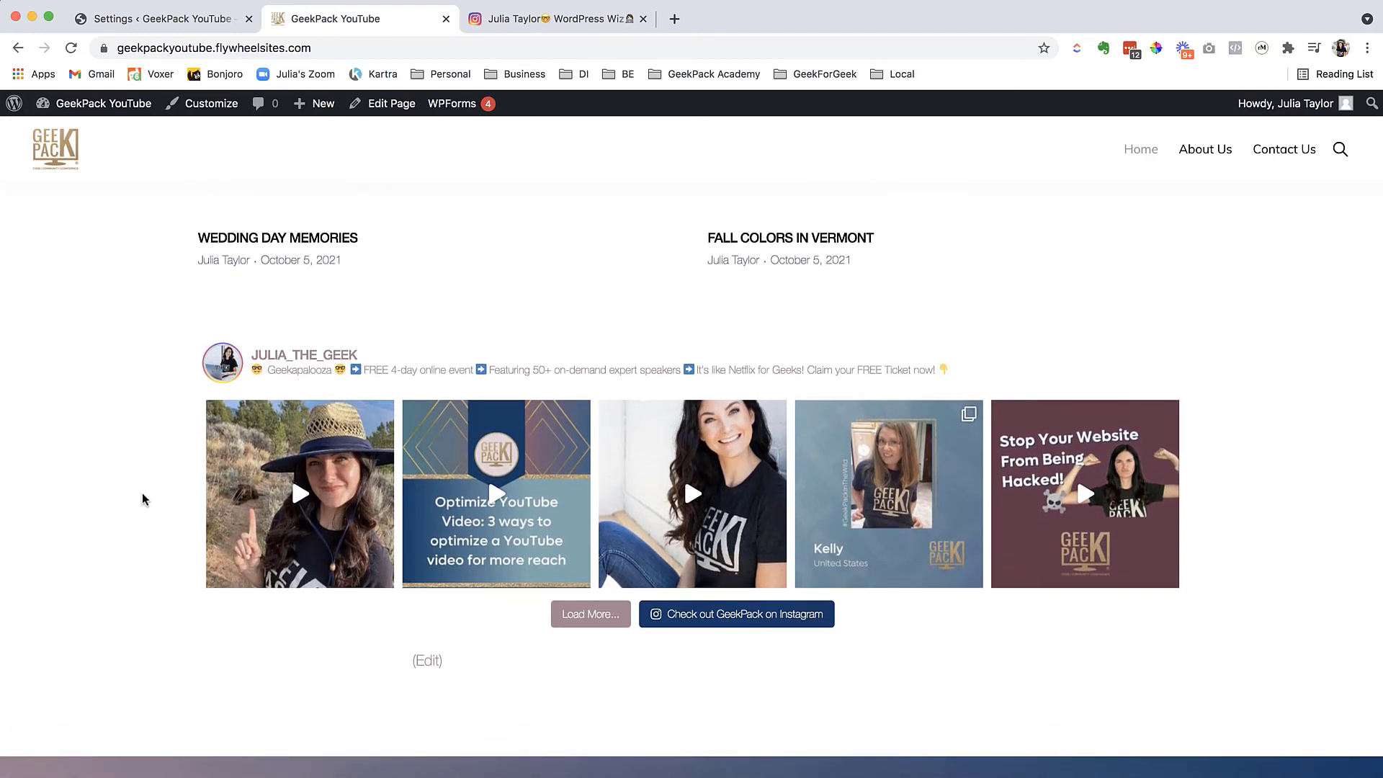